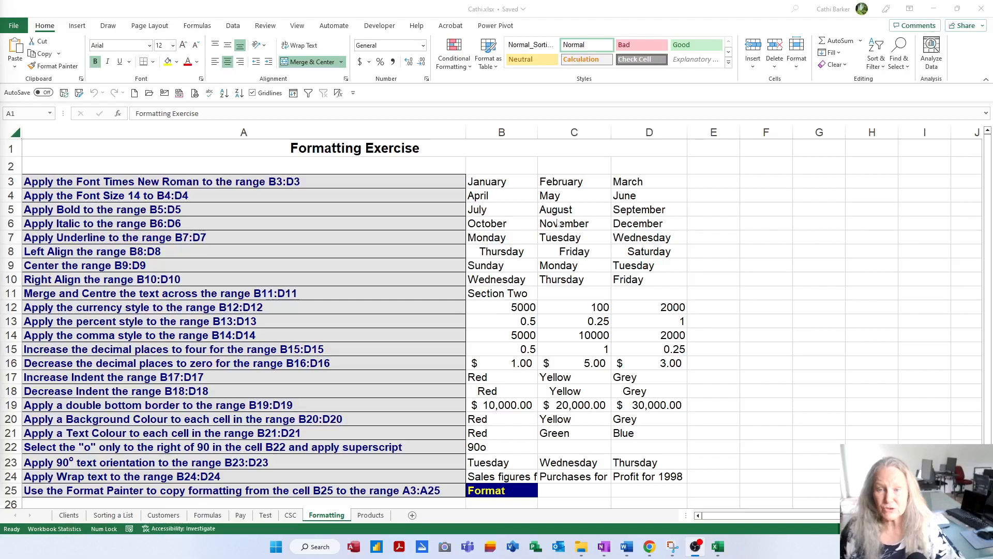
Step: Apply the Times New Roman font to the January to March cells in B3:D3
click(510, 181)
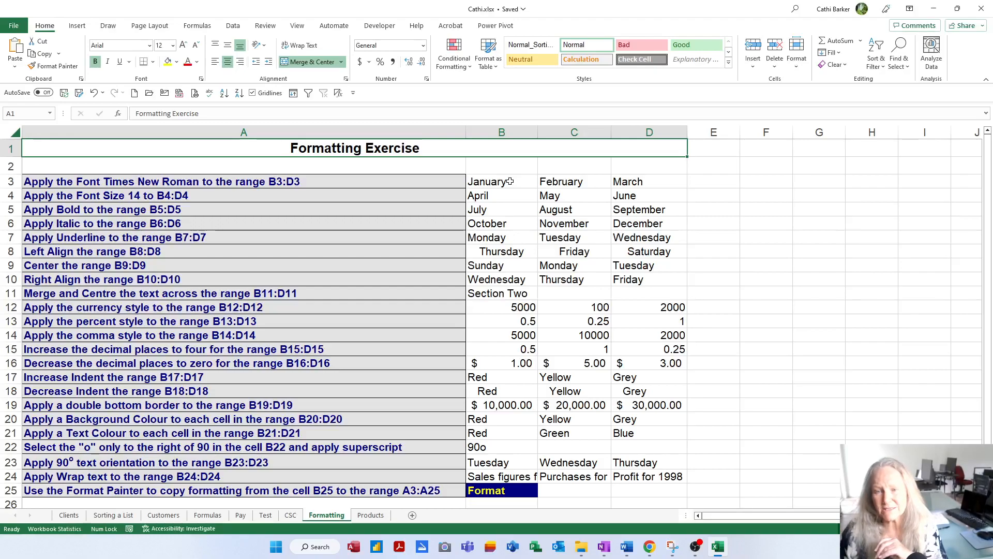
click(508, 182)
drag(528, 183, 623, 180)
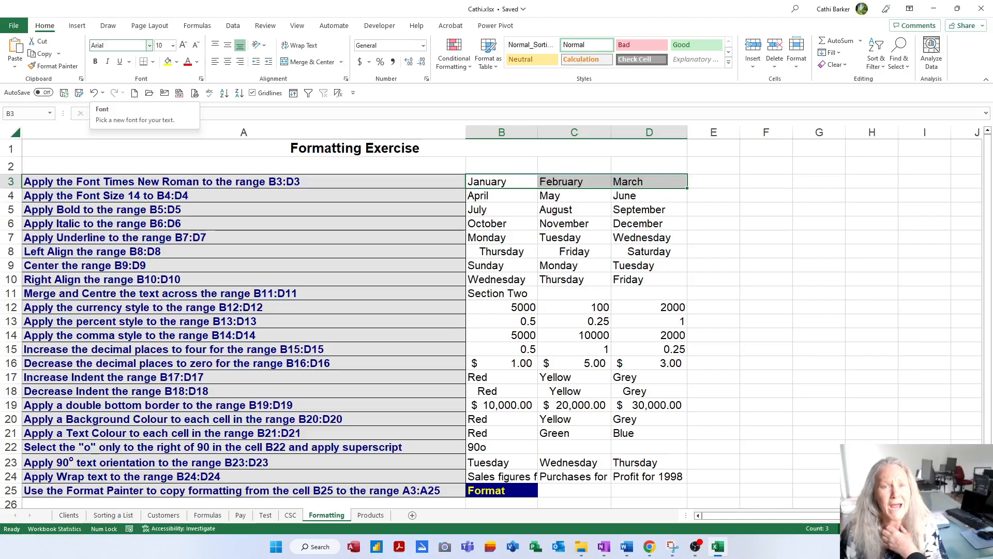
click(149, 46)
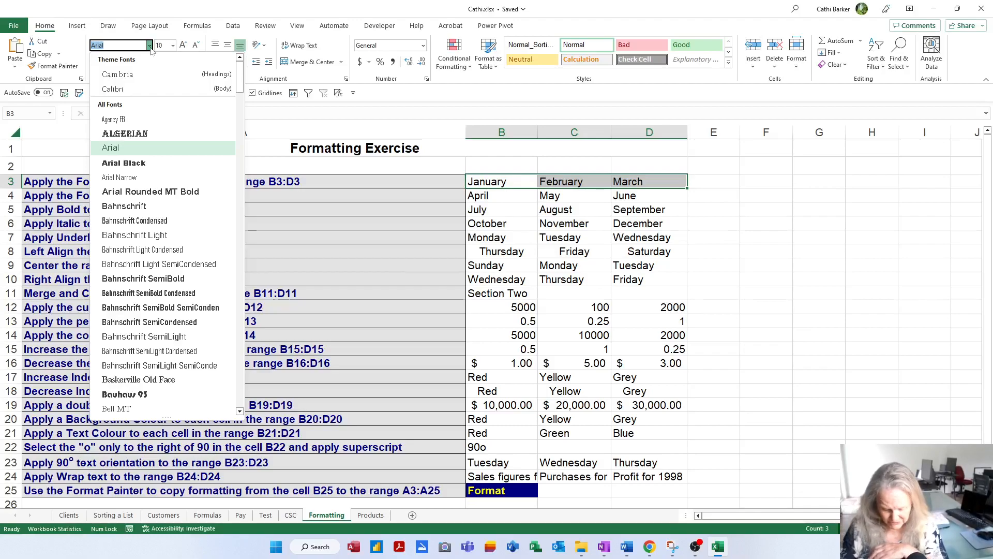
text(T)
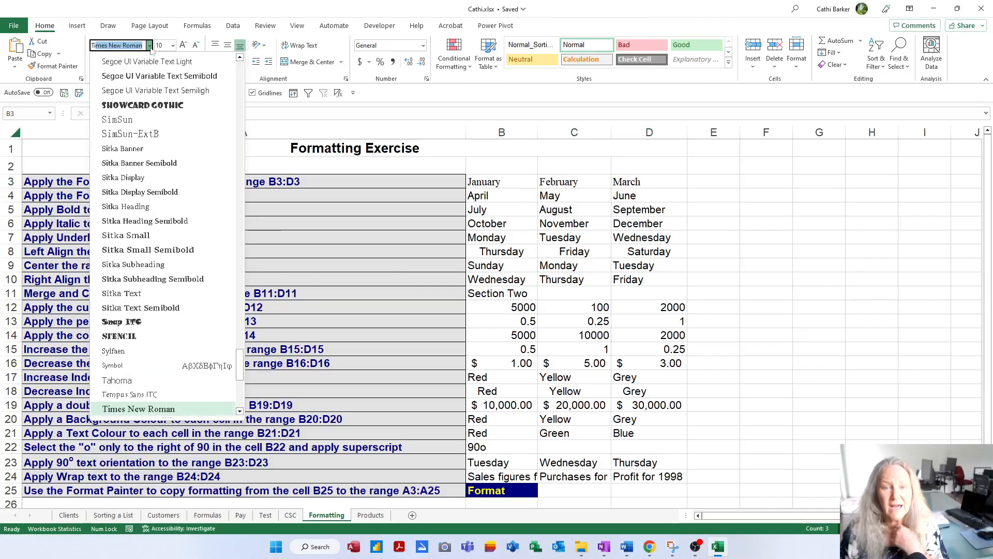
text(i)
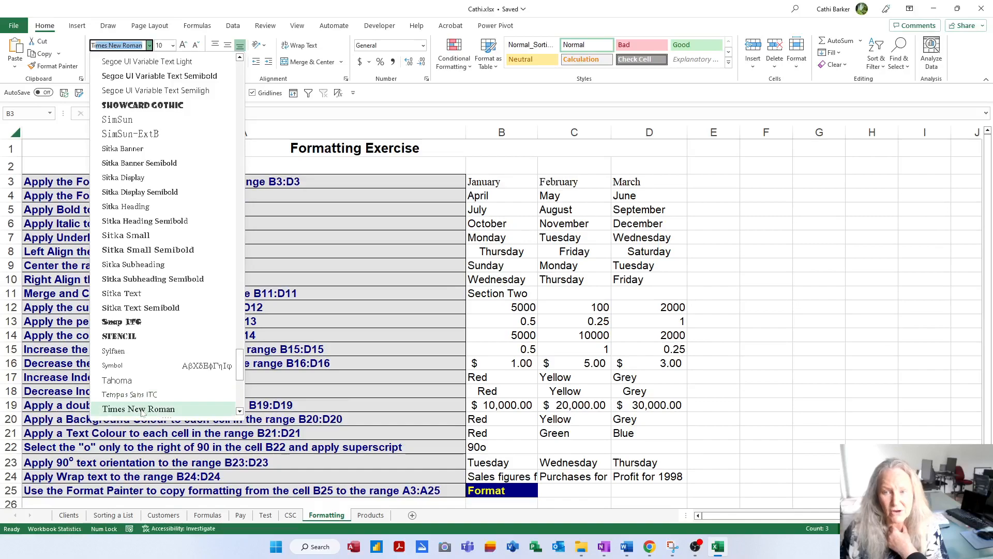
click(141, 409)
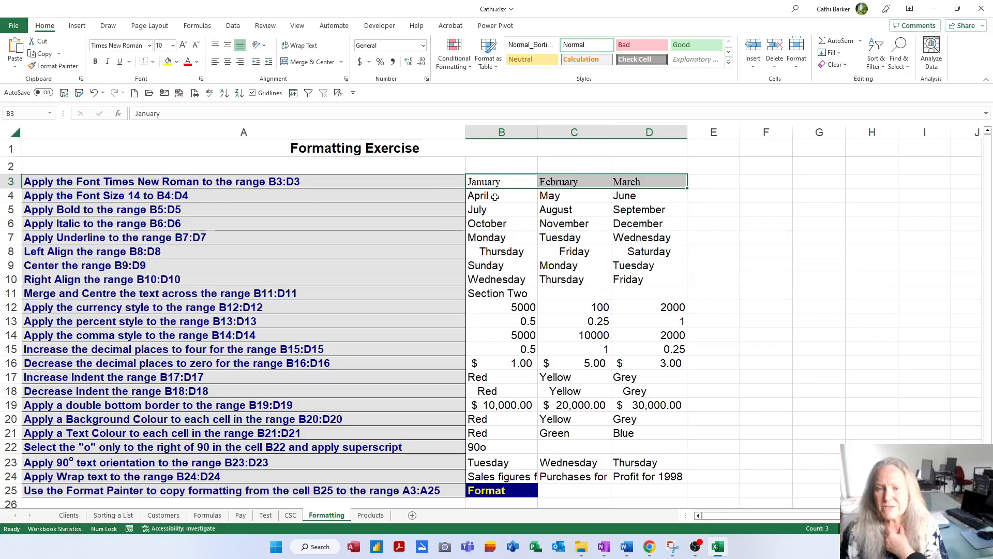
Step: Set the font size of the April to June cells in B4:D4 to 14
drag(495, 197, 622, 196)
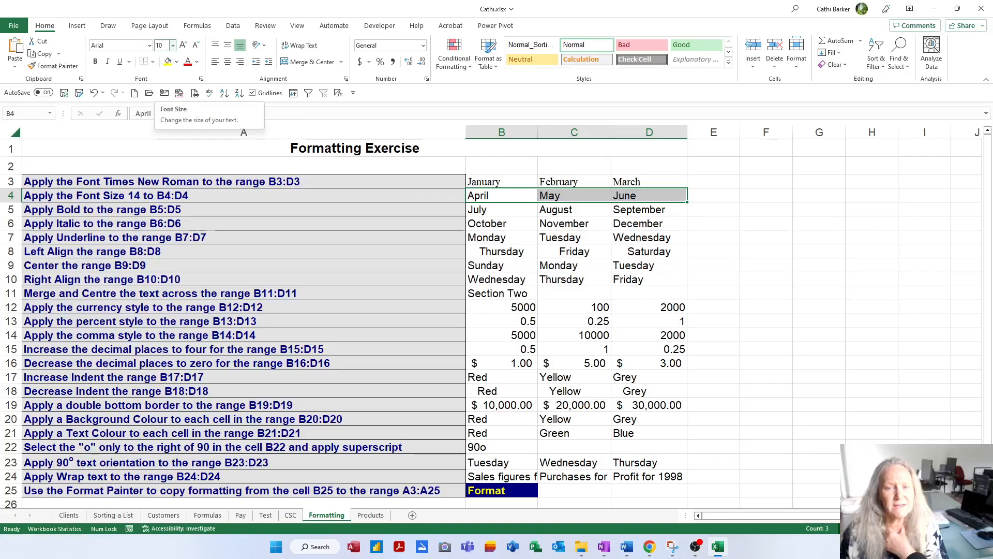
click(172, 46)
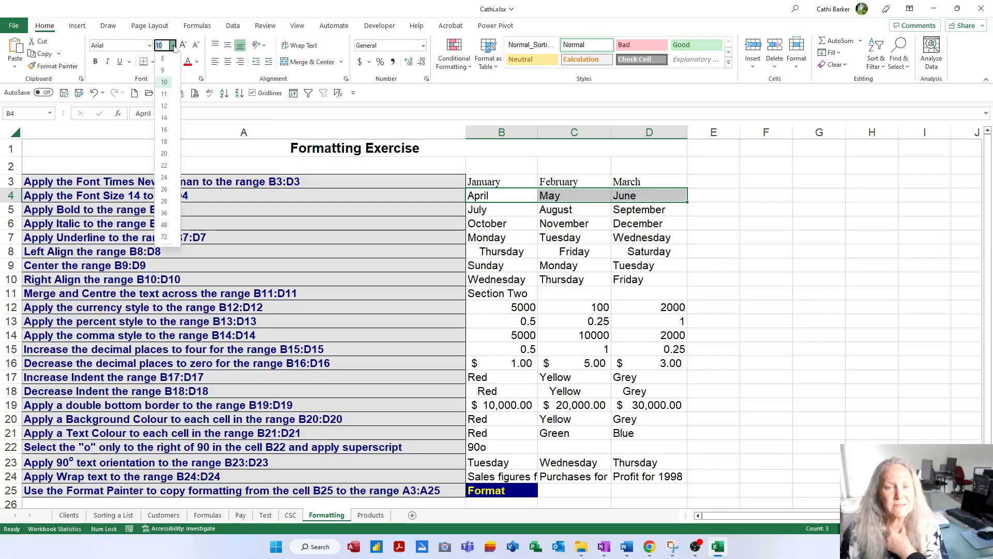
click(164, 118)
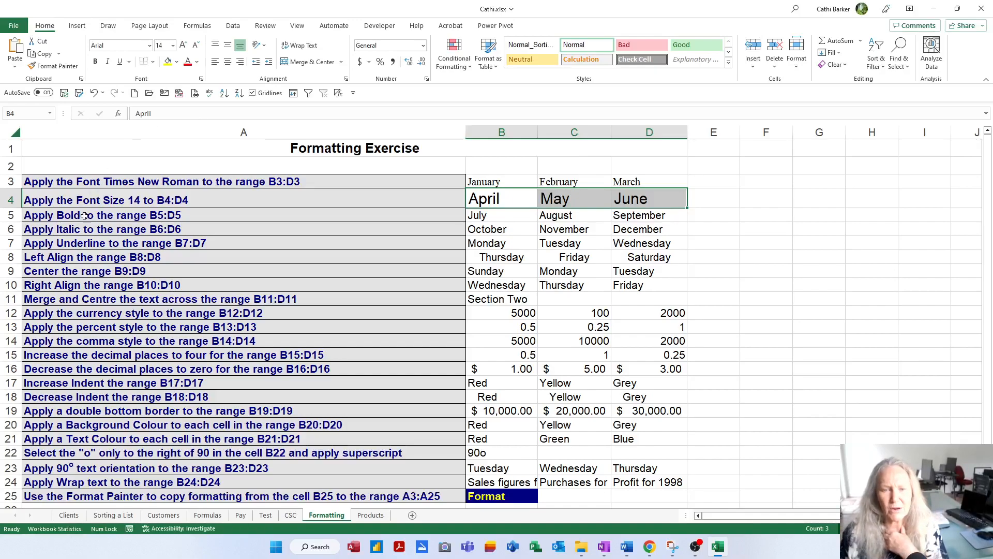
Step: Apply bold to the July to September cells in B5:D5
click(486, 213)
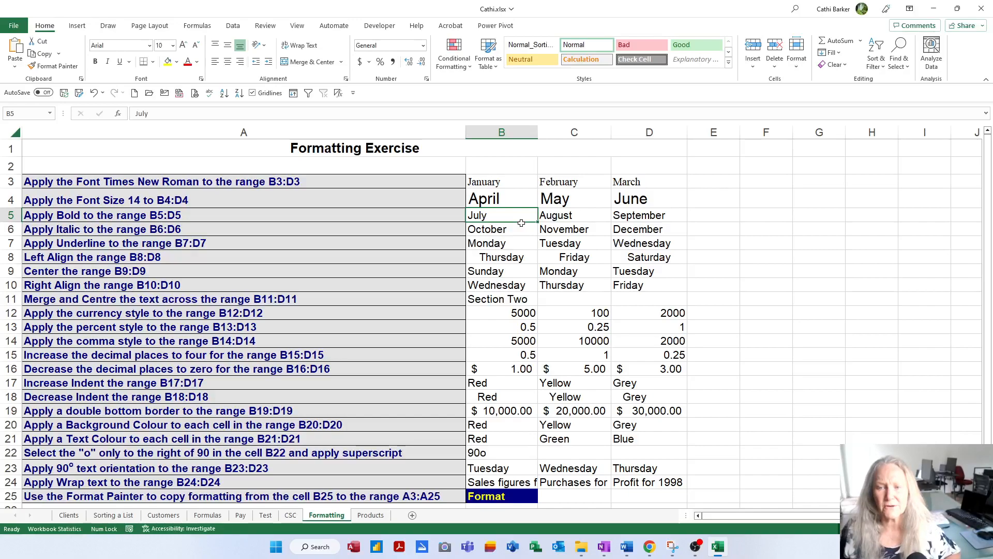
key(shift+Right)
key(shift+Right)
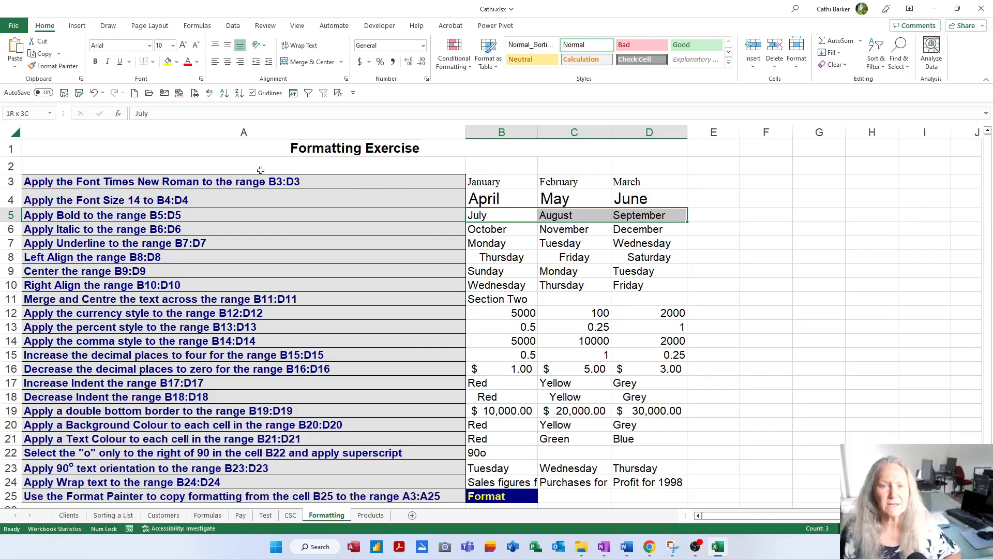
click(95, 62)
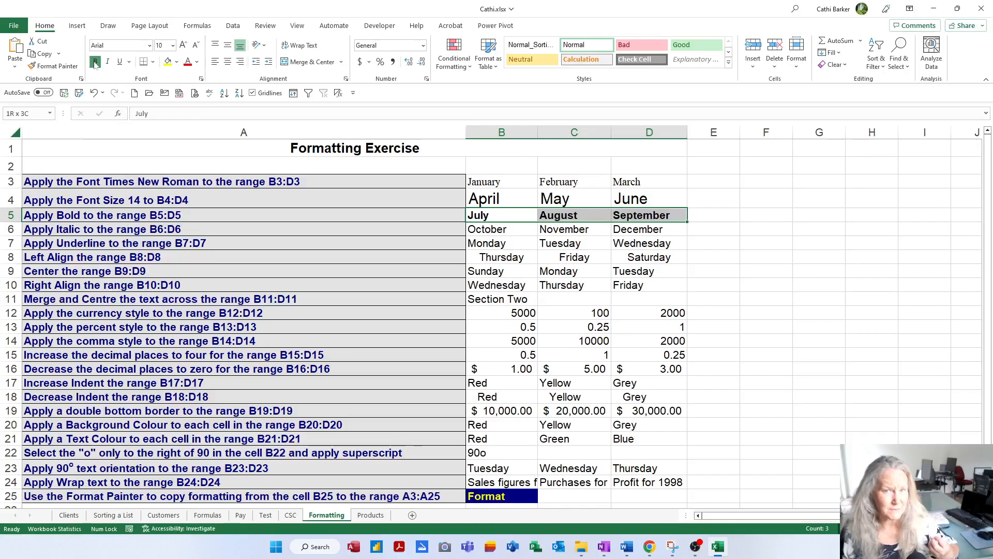
Step: Remove and reapply the bold formatting on B5:D5 twice
click(95, 63)
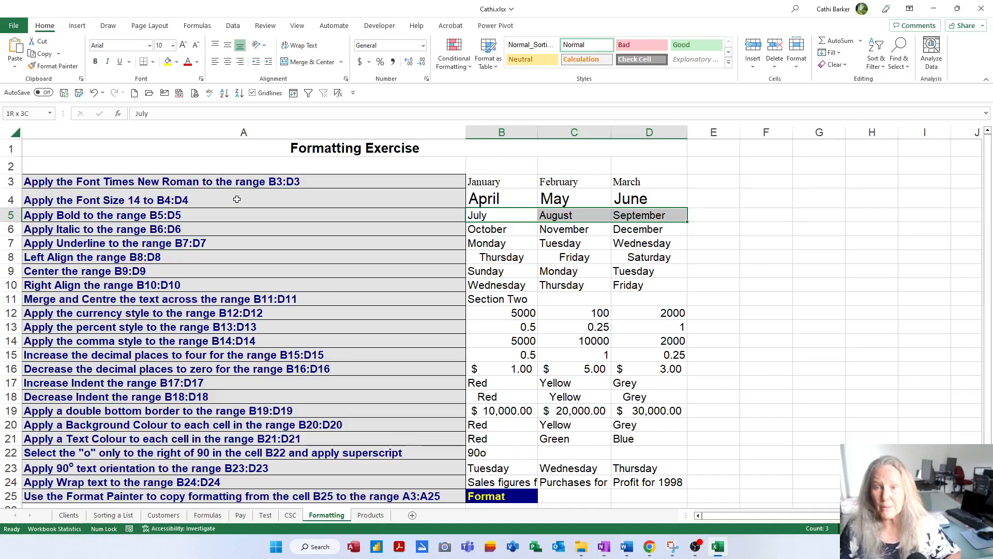
key(ctrl+b)
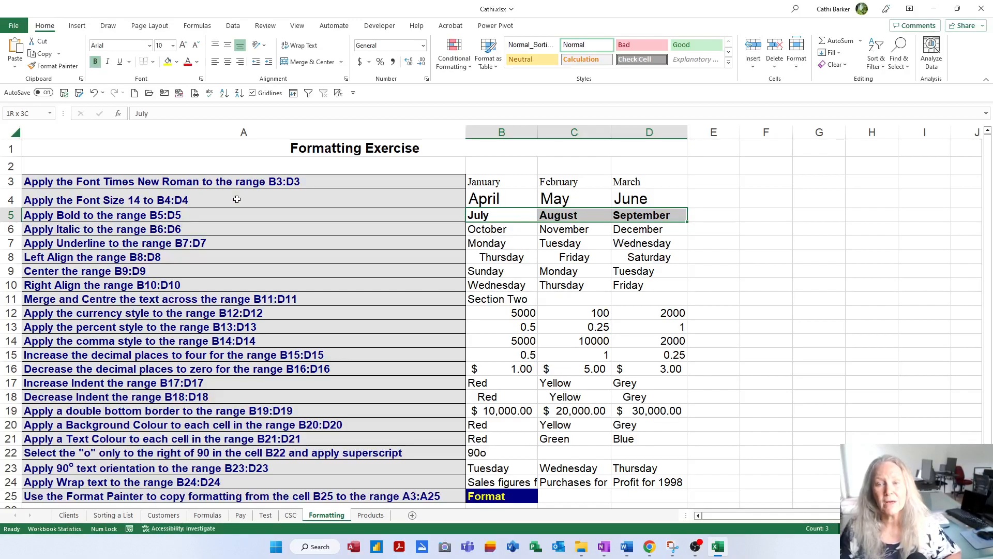
key(ctrl+b)
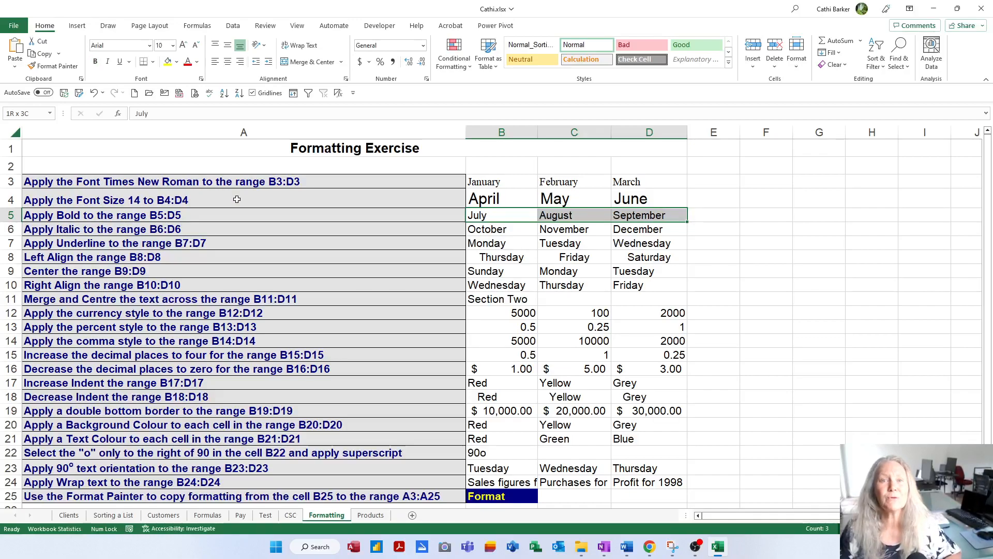
key(ctrl+b)
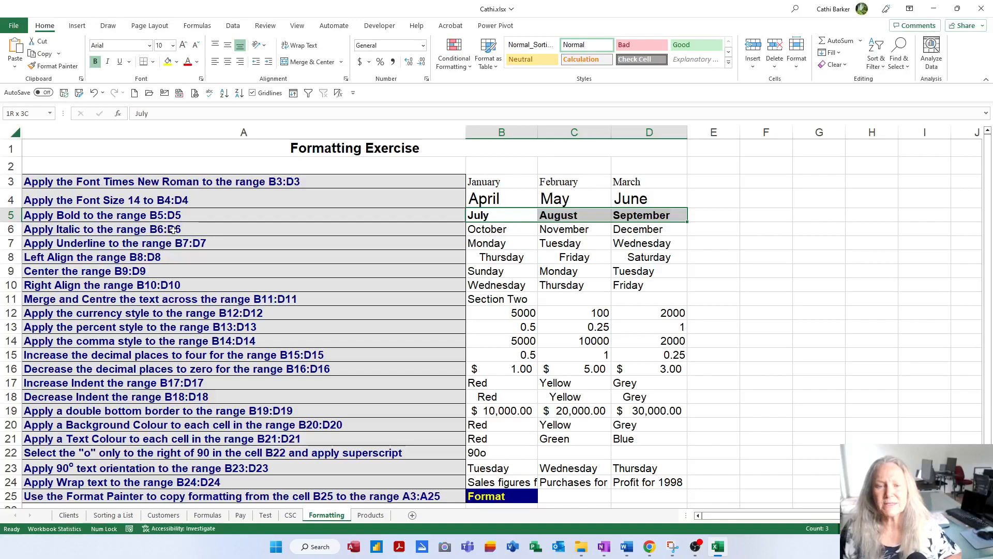
Step: Apply italic to the October to December cells in B6:D6, switching it off and on again once
click(495, 230)
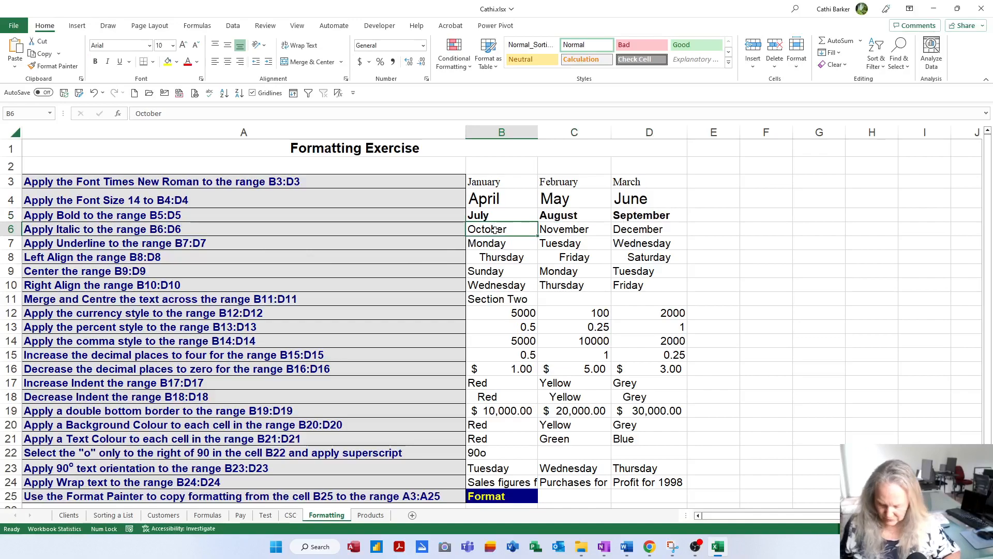
key(shift+Right)
key(shift+Right)
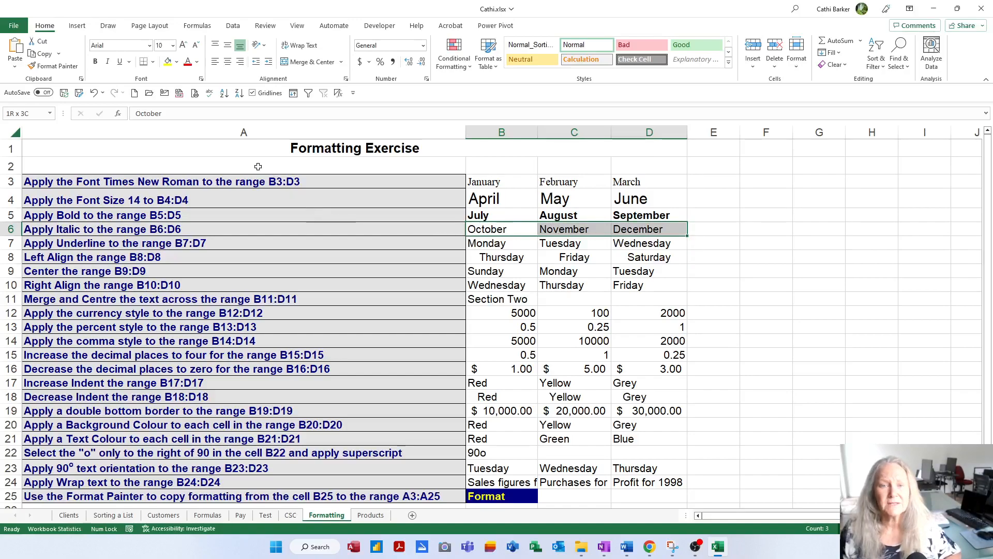
click(108, 62)
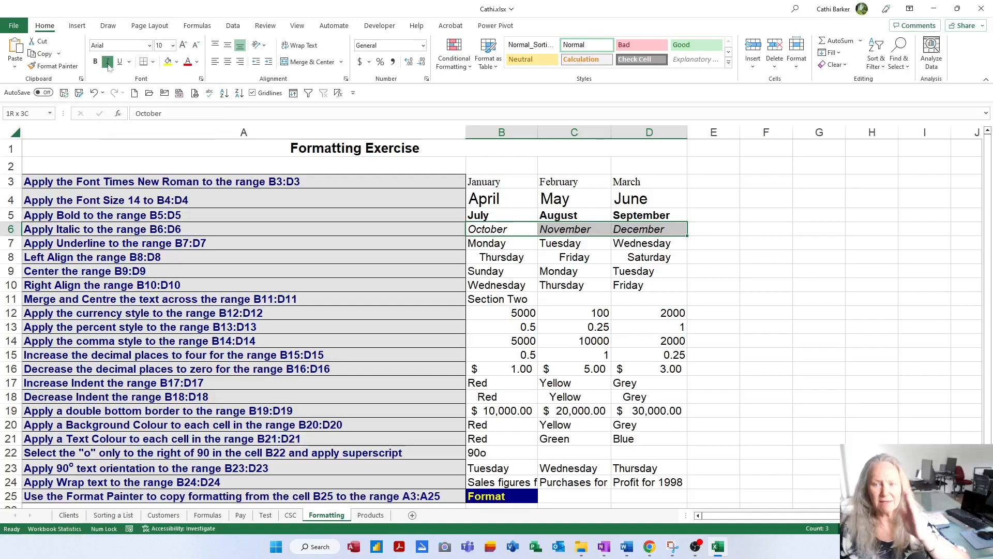
click(108, 62)
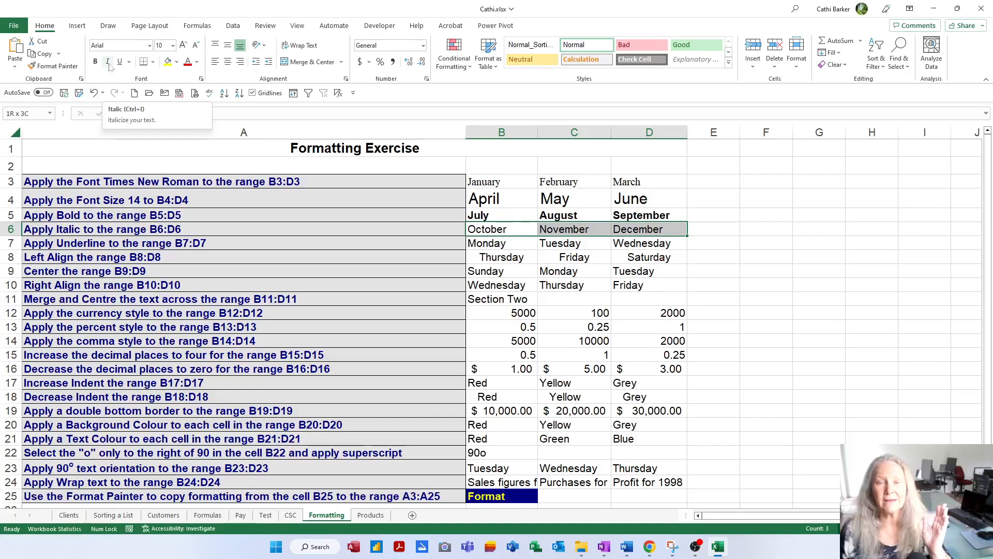
key(ctrl+i)
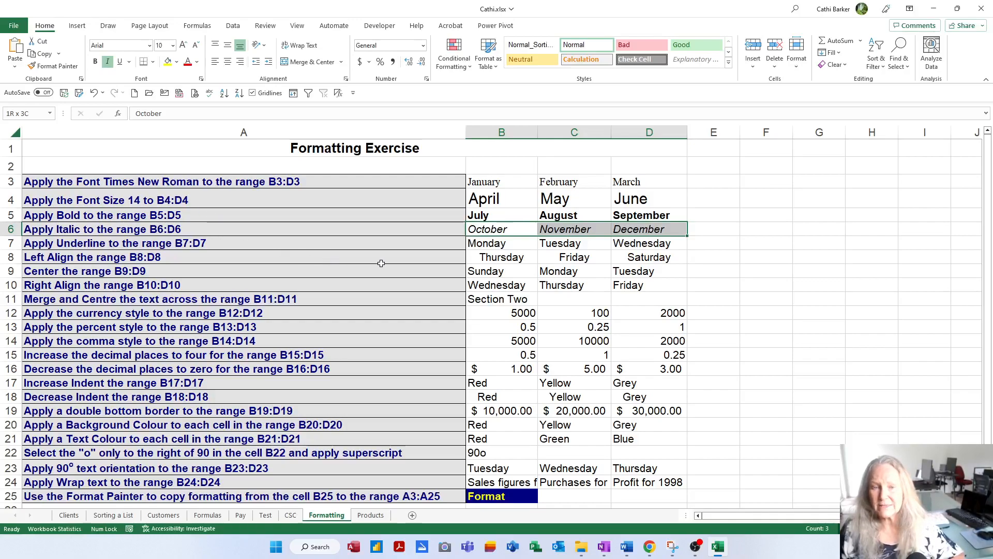
Step: Apply a single underline to the Monday to Wednesday cells in B7:D7
click(493, 243)
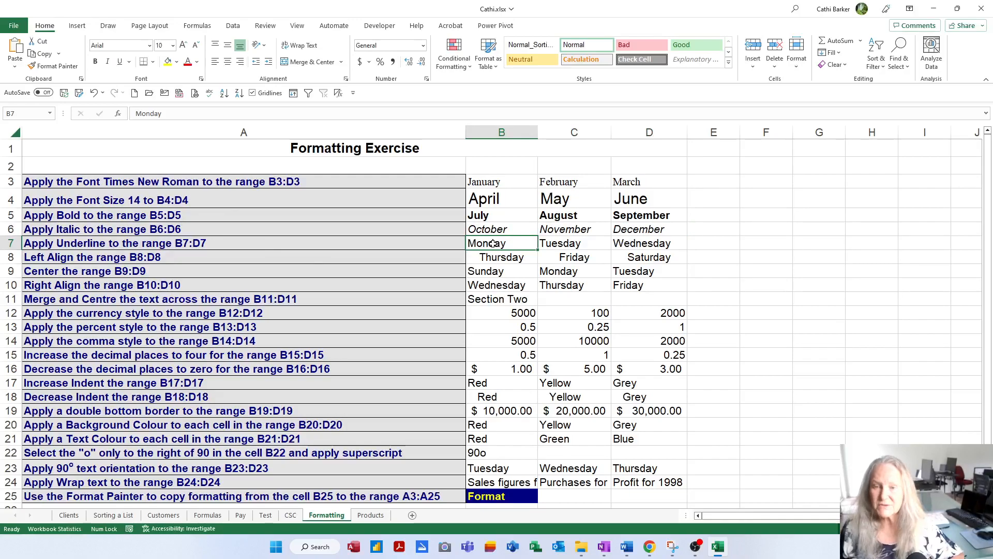
key(shift+Right)
key(shift+Right)
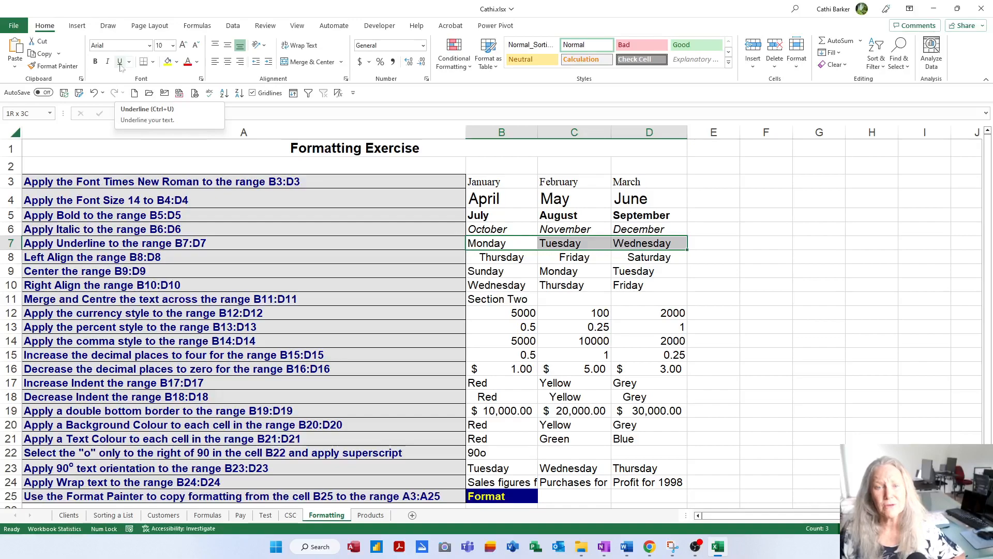
click(130, 63)
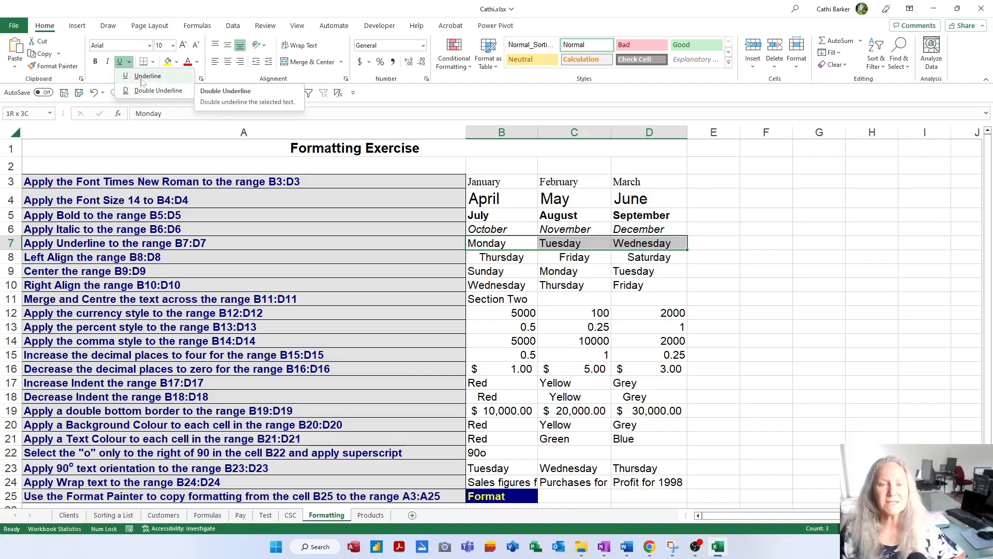
click(142, 76)
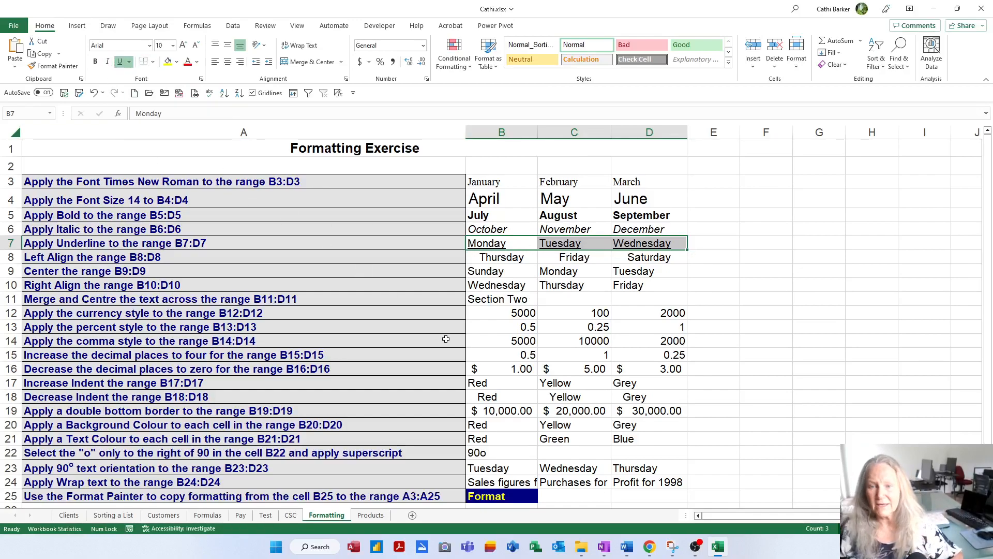
Step: Left-align the Thursday to Saturday cells in B8:D8
click(490, 261)
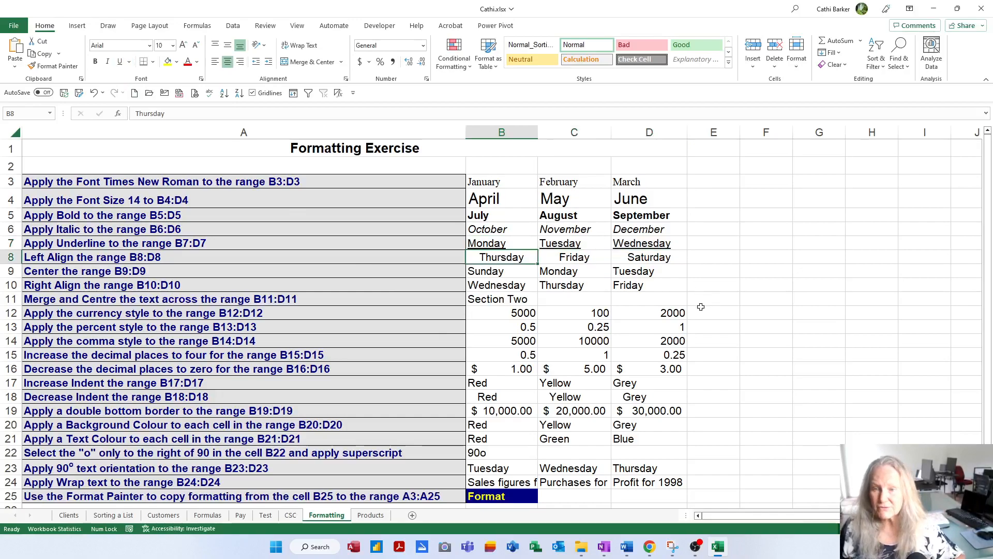
key(shift+Right)
key(shift+Right)
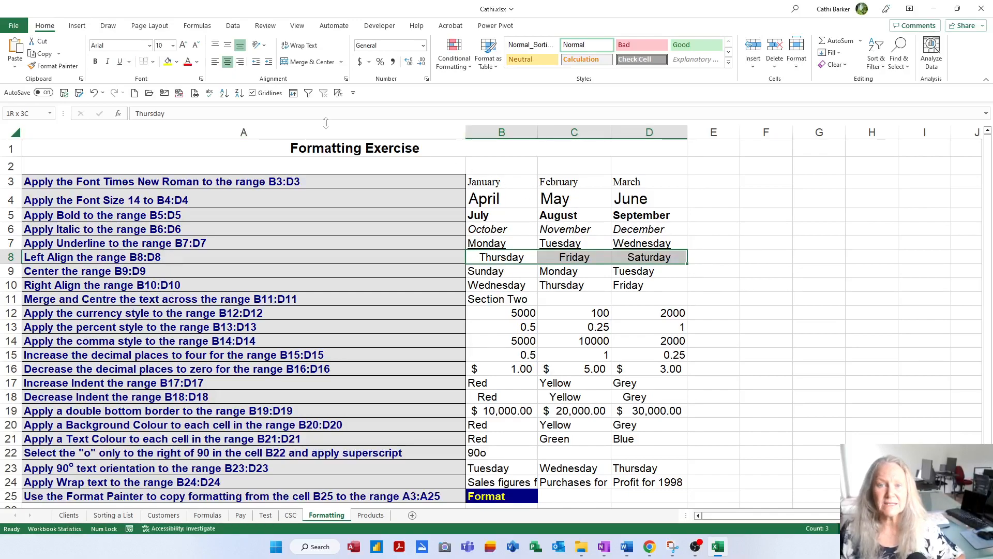
click(215, 62)
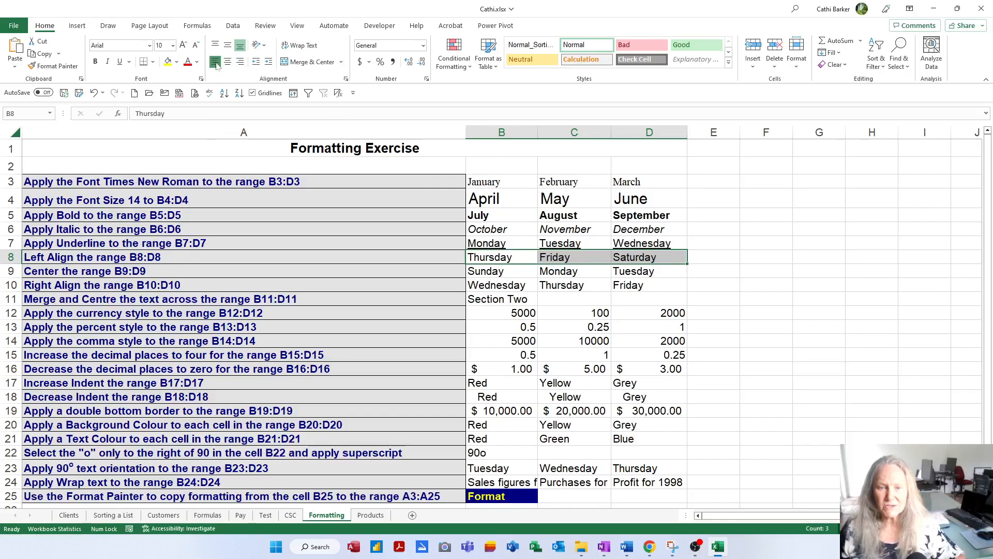
Step: Center the Sunday to Tuesday cells in B9:D9 horizontally
click(508, 274)
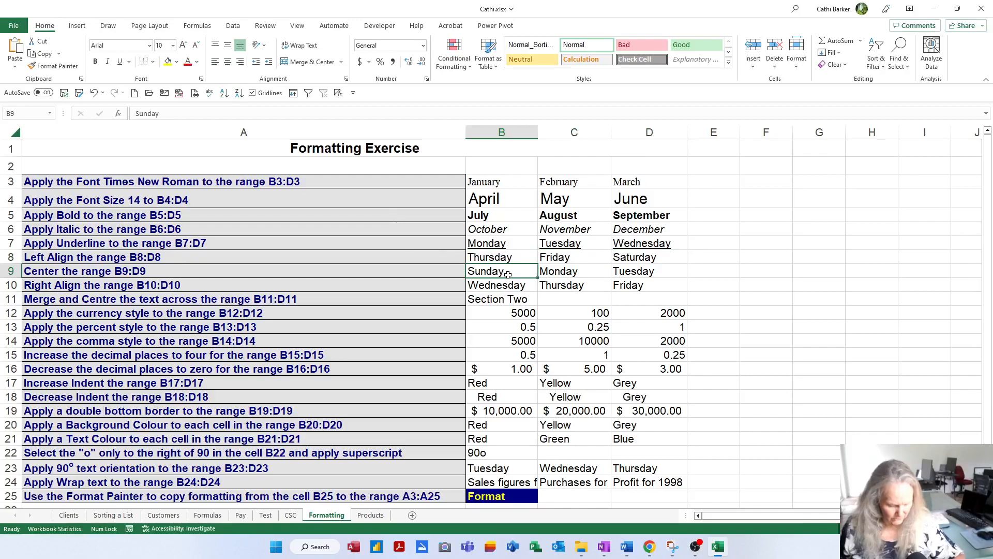
key(shift+Right)
key(shift+Right)
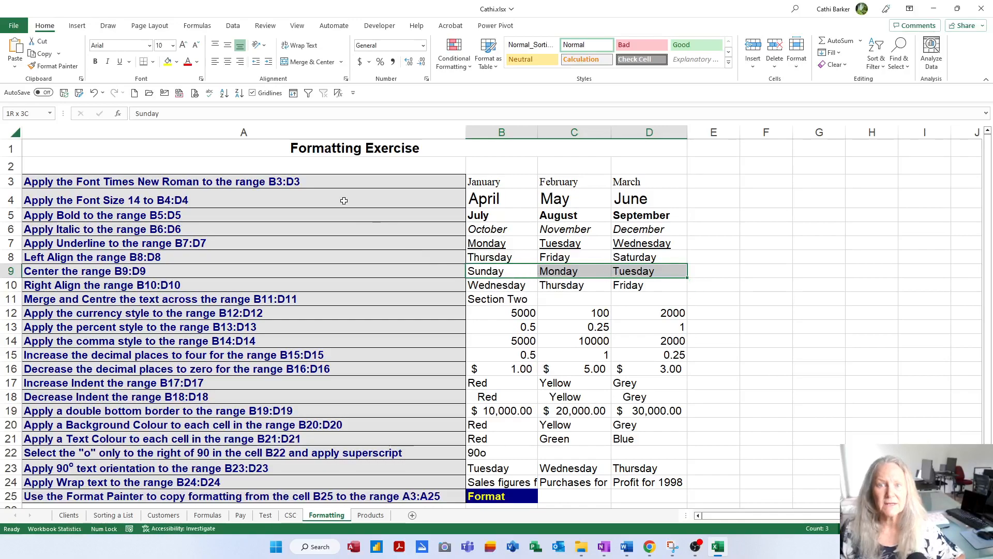
click(227, 62)
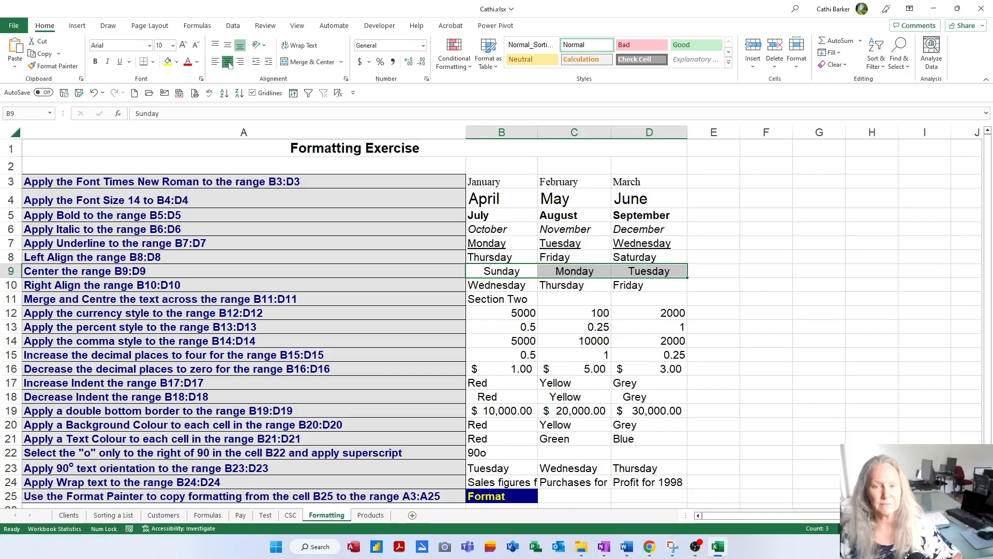
Step: Right-align the Wednesday to Friday cells in B10:D10
click(511, 288)
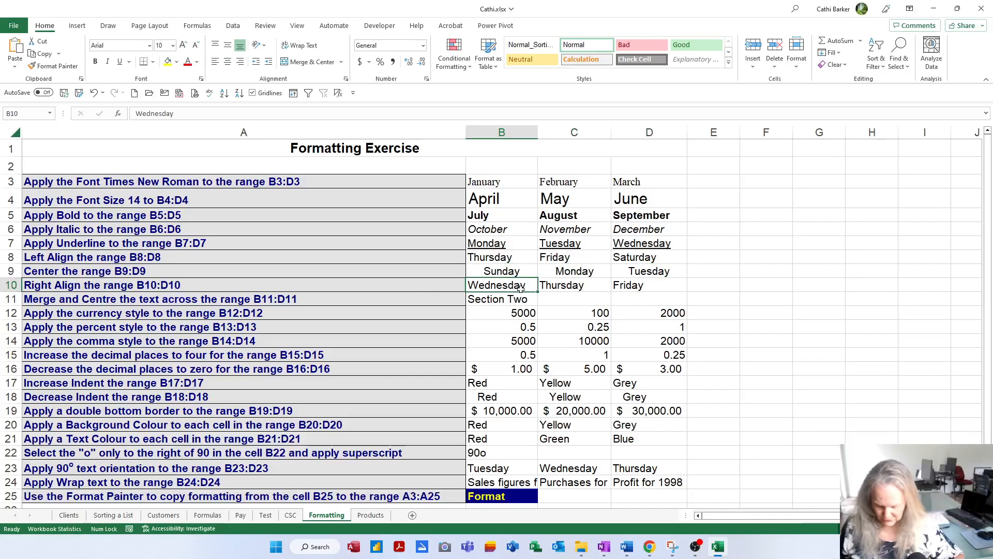
key(shift+Right)
key(shift+Right)
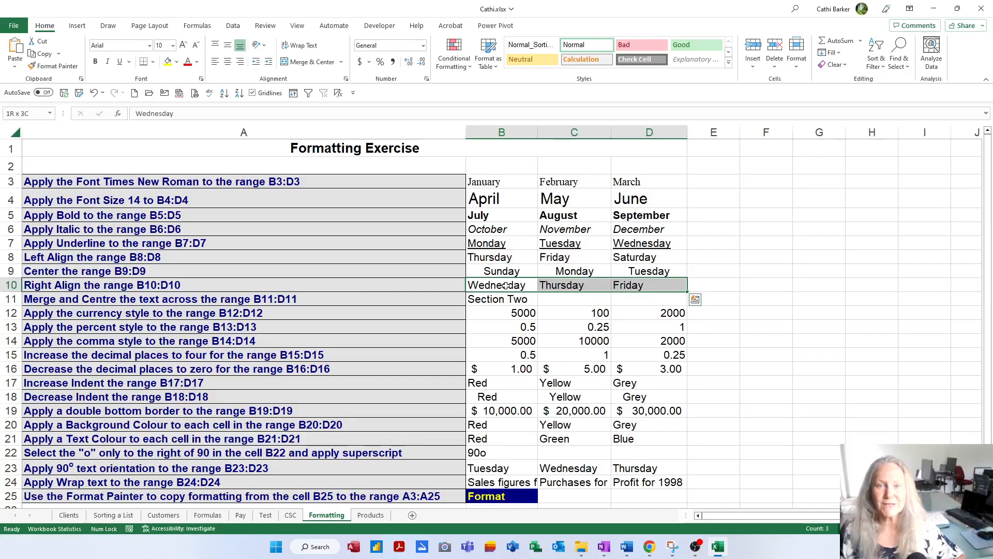
click(244, 64)
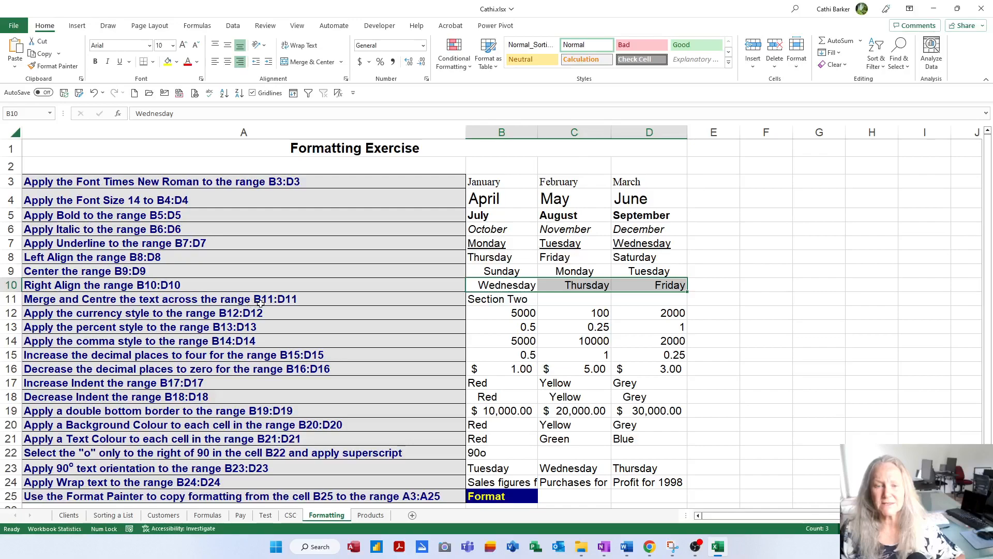
Step: Merge and center the Section Two text across the range B11:D11
click(493, 299)
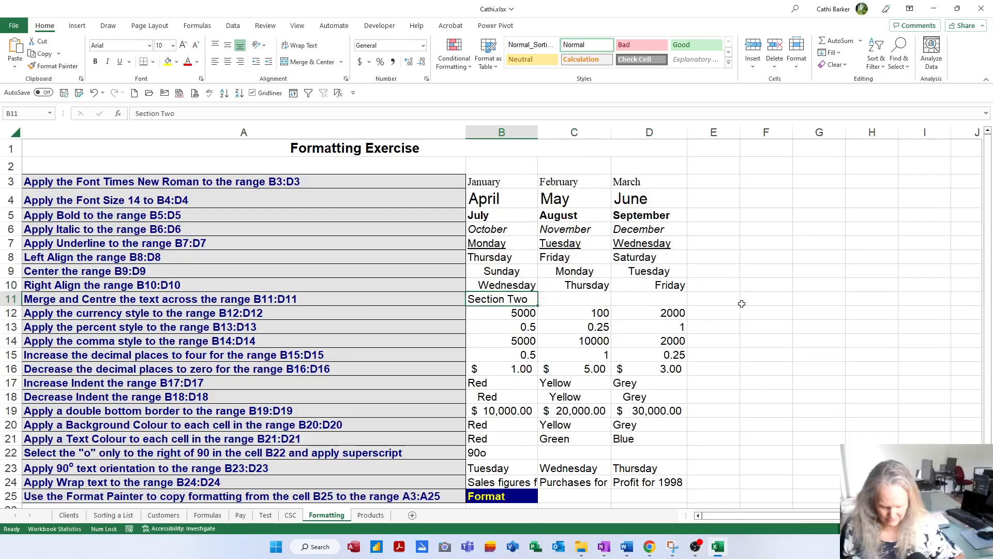
key(shift+Right)
key(shift+Right)
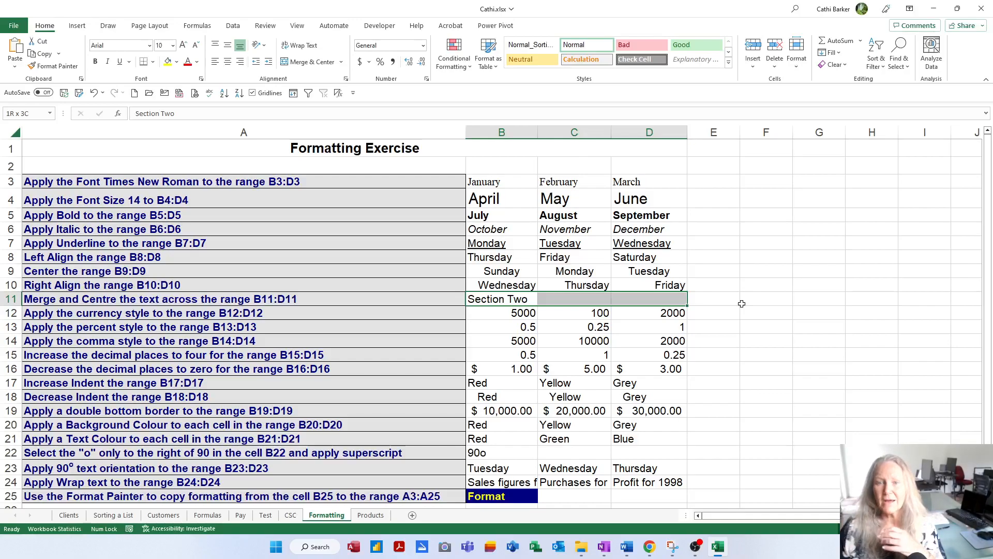
click(303, 63)
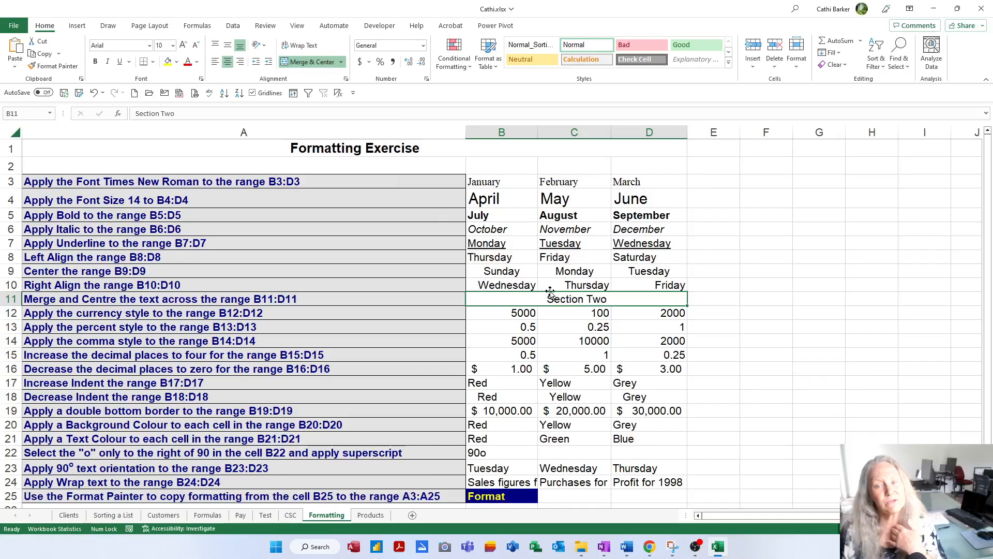
Step: Unmerge the Section Two cells and merge and center them across B11:D11 again
click(325, 64)
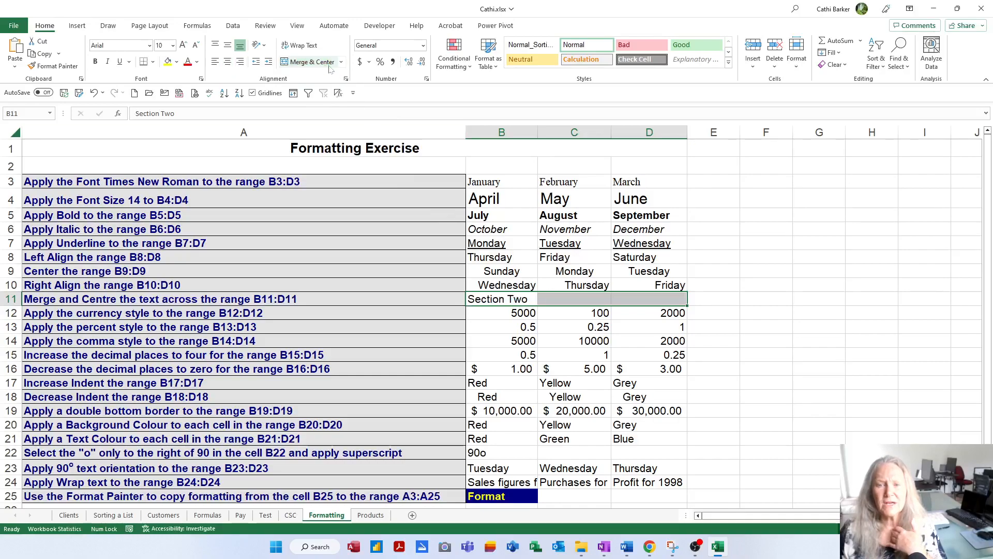
click(341, 62)
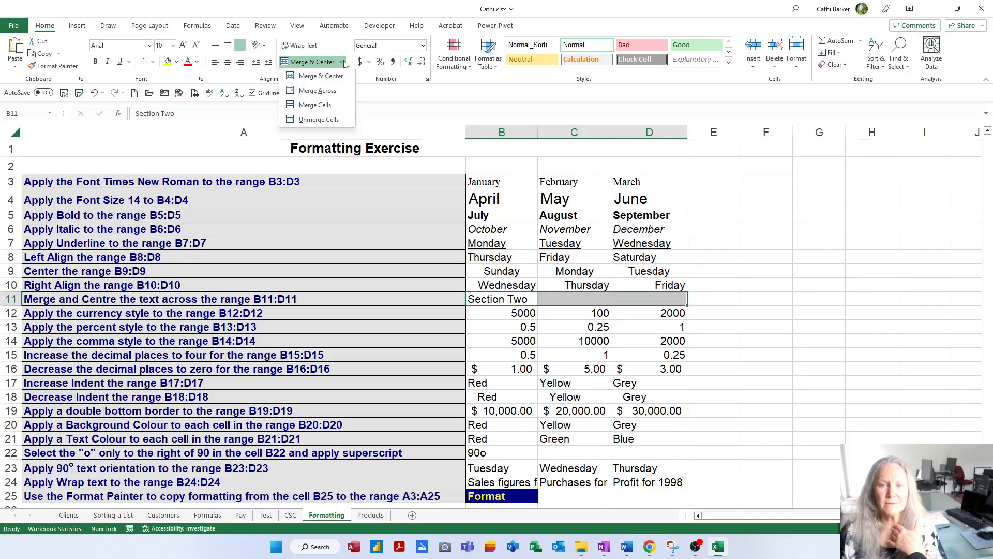
click(318, 63)
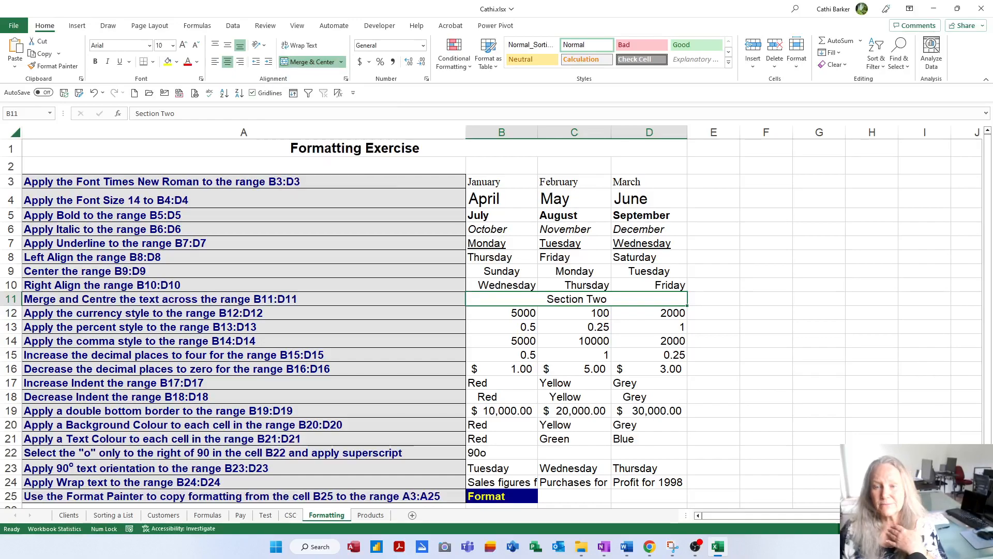
key(alt+Tab)
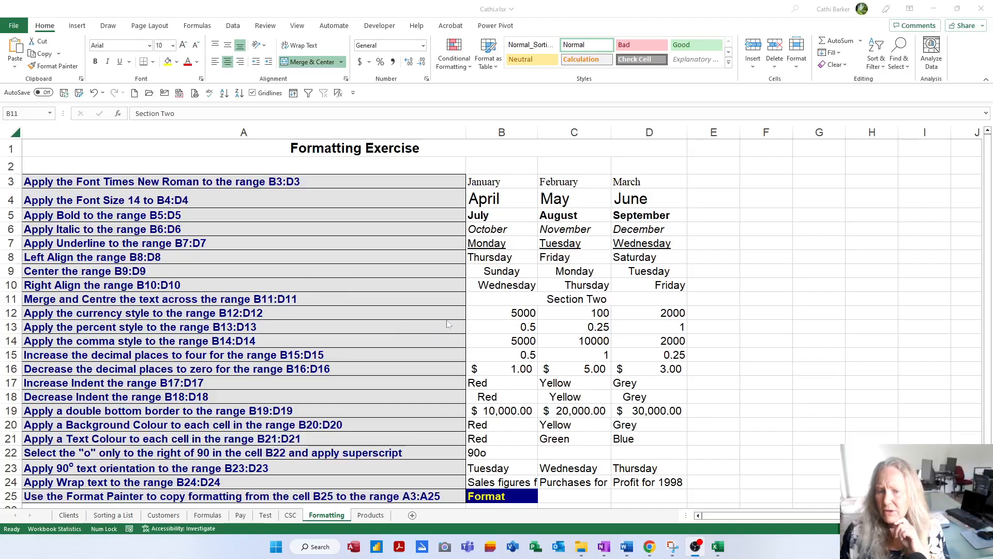
key(alt+Tab)
Step: Apply the Currency number format to the values in B12:D12
click(516, 315)
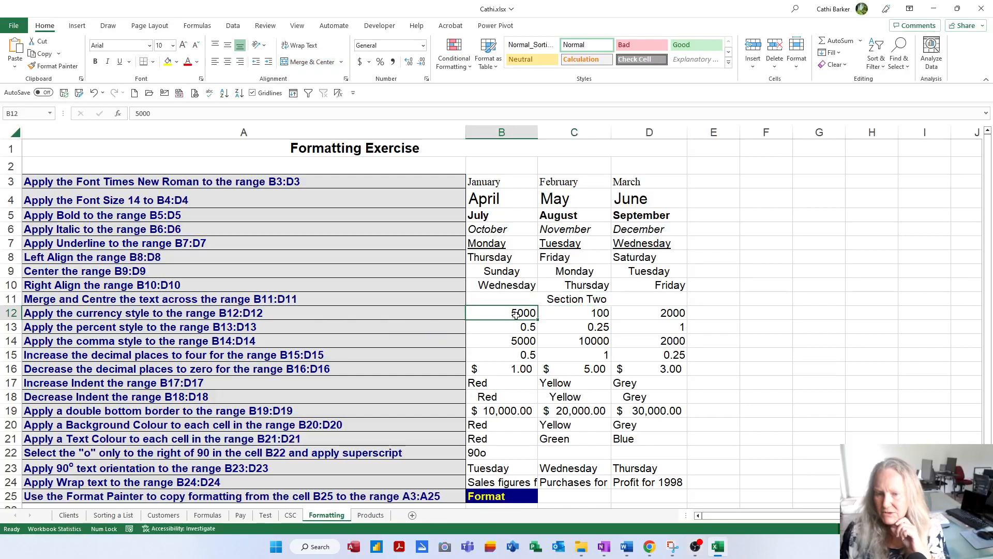
key(shift+Right)
key(shift+Right)
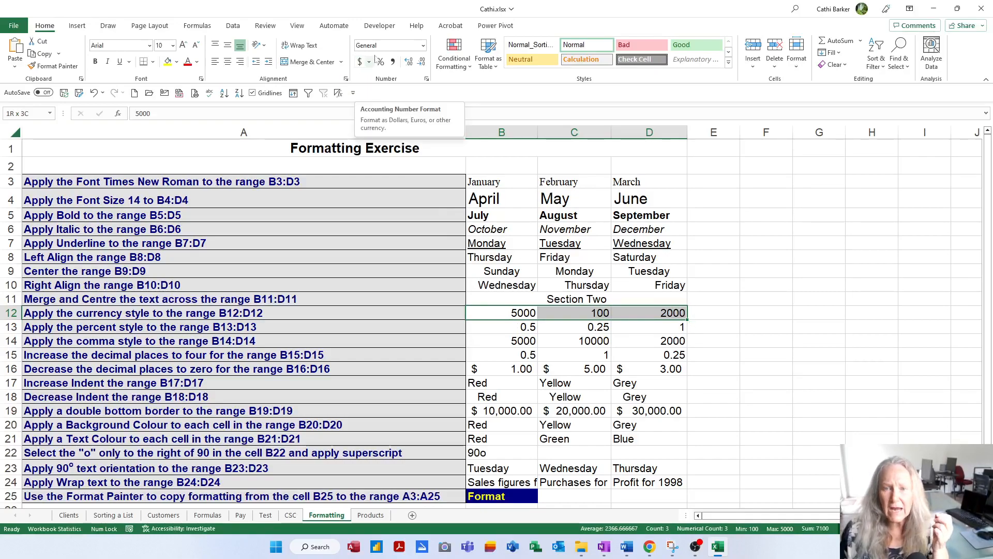
click(423, 46)
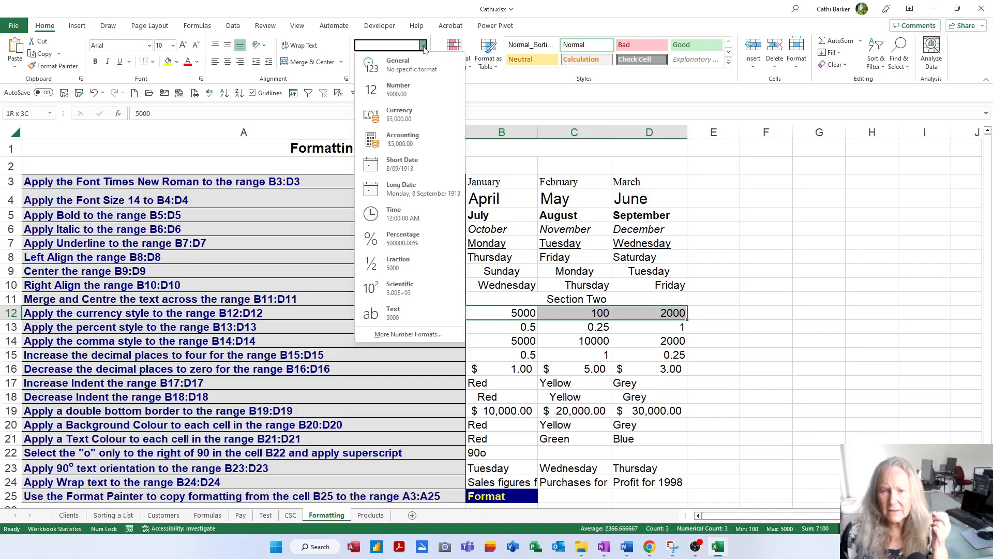
click(404, 119)
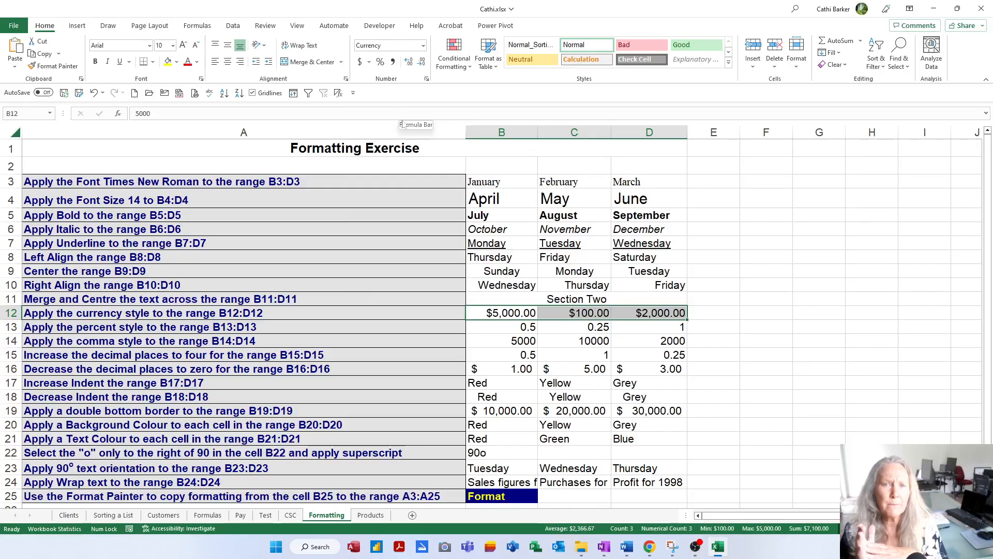
Step: Try the Accounting format on B12:D12 and return the cells to the Currency format
click(423, 46)
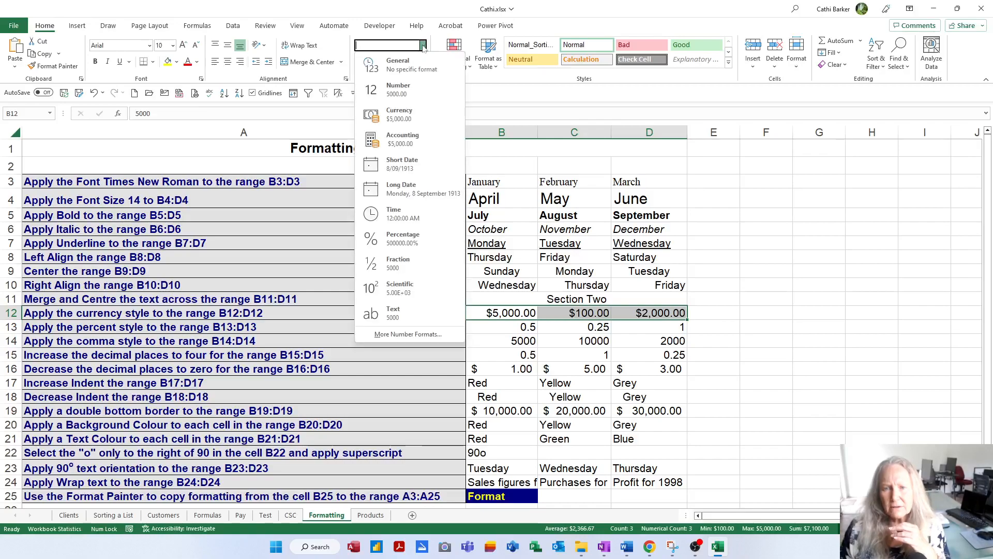
click(404, 143)
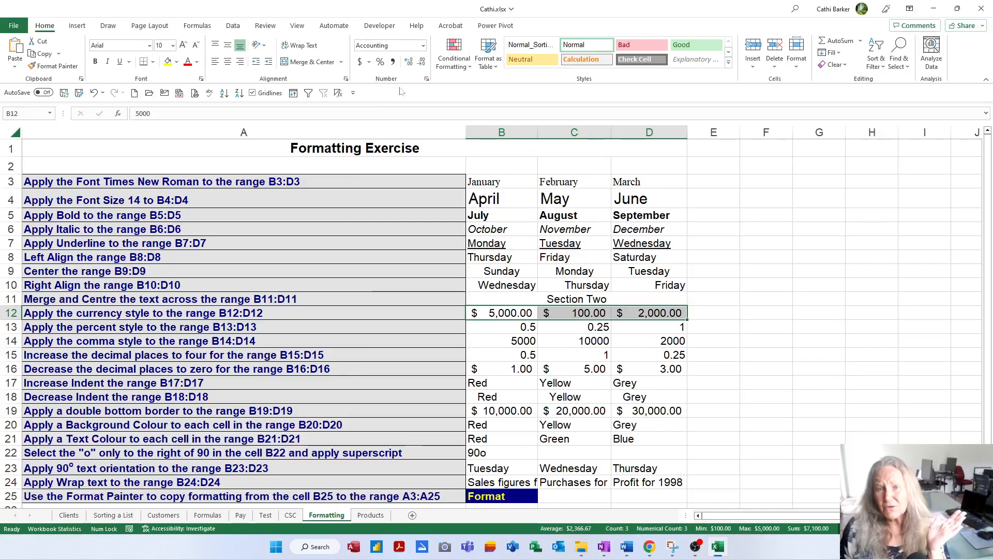
click(423, 45)
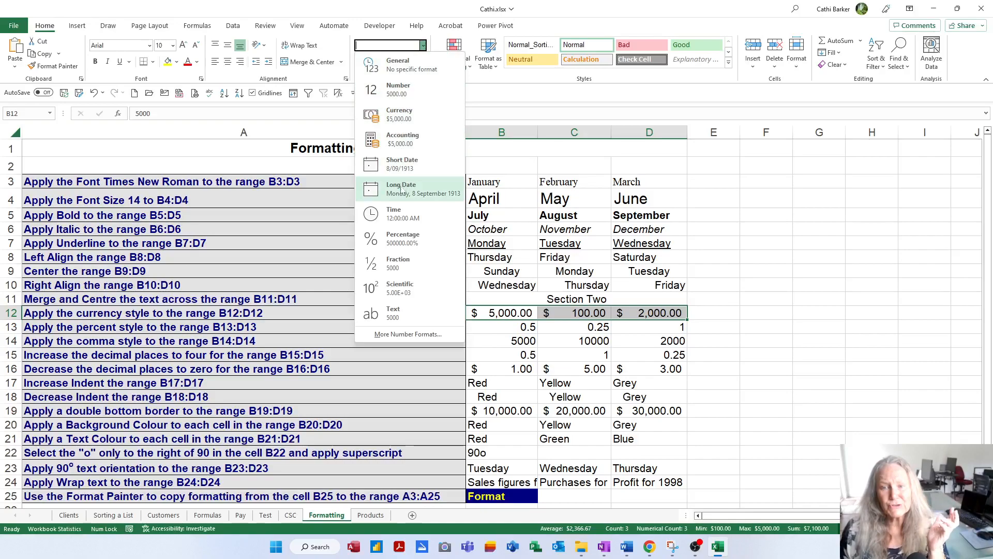
click(399, 114)
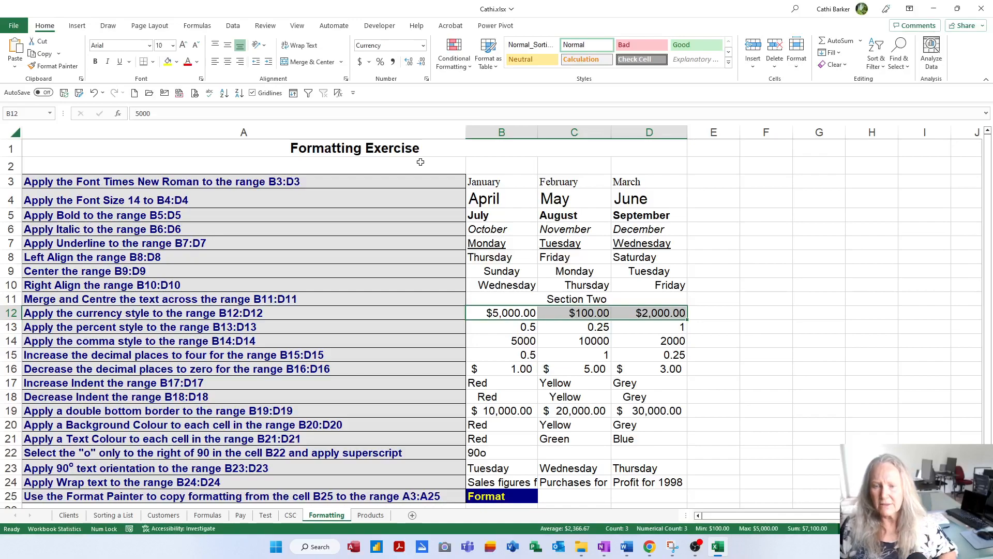
Step: Apply the Percent style without decimal places to the values in B13:D13
click(513, 328)
key(shift+Right)
key(shift+Right)
key(shift+Right)
key(shift+Left)
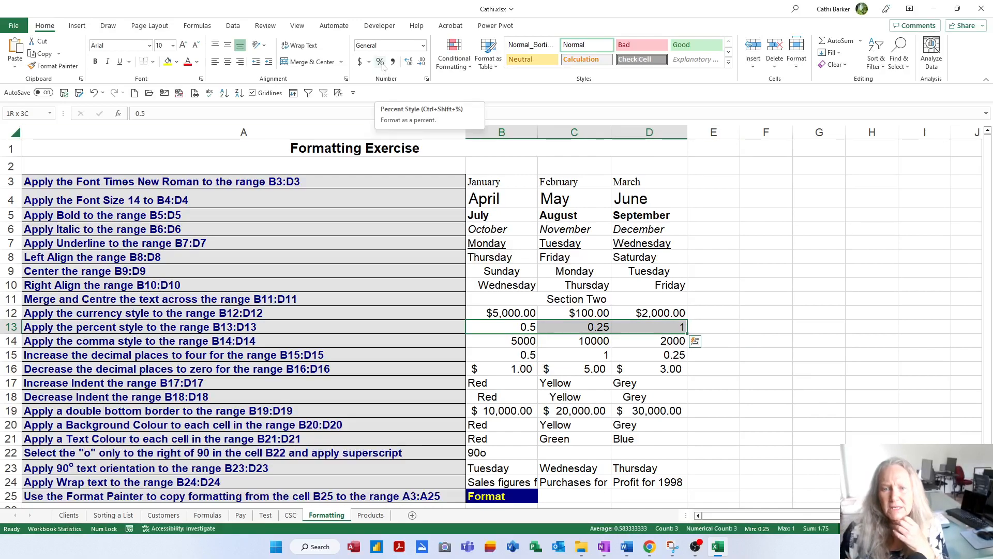
click(424, 47)
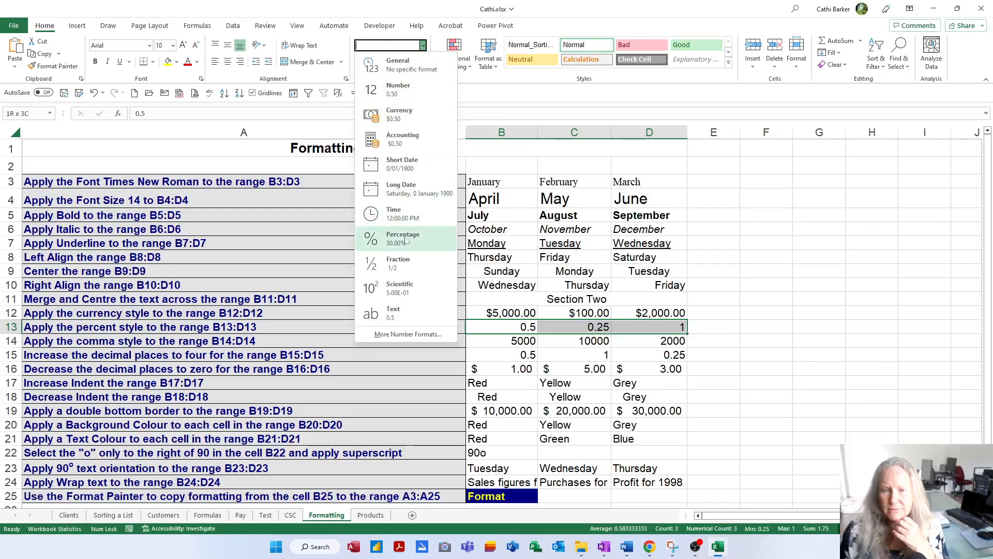
click(427, 47)
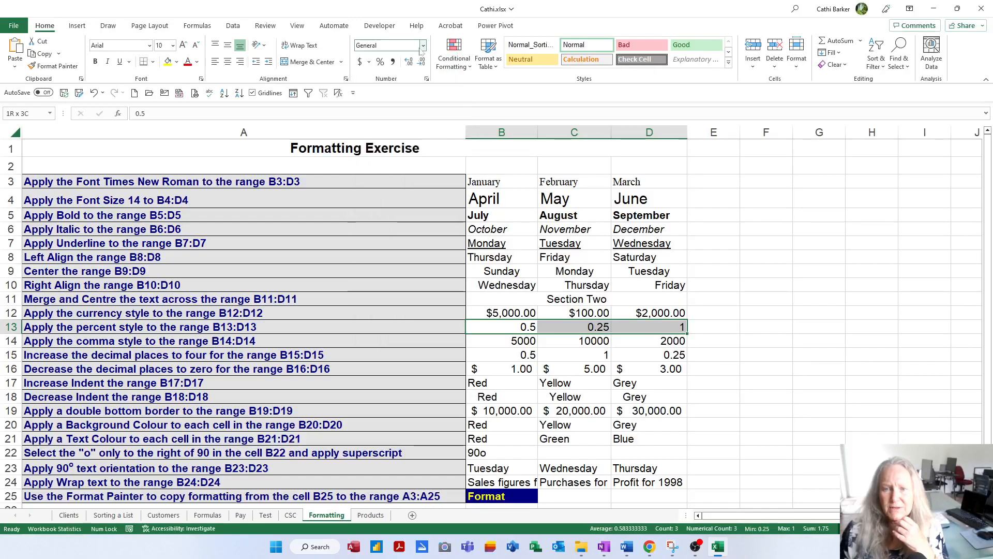
click(381, 62)
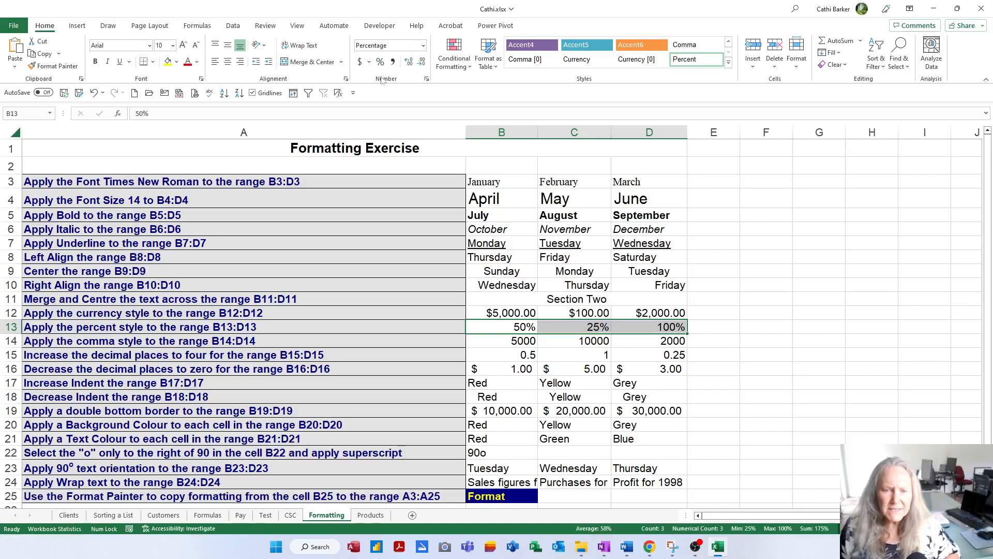
Step: Apply the Comma style to the values in B14:D14
click(509, 340)
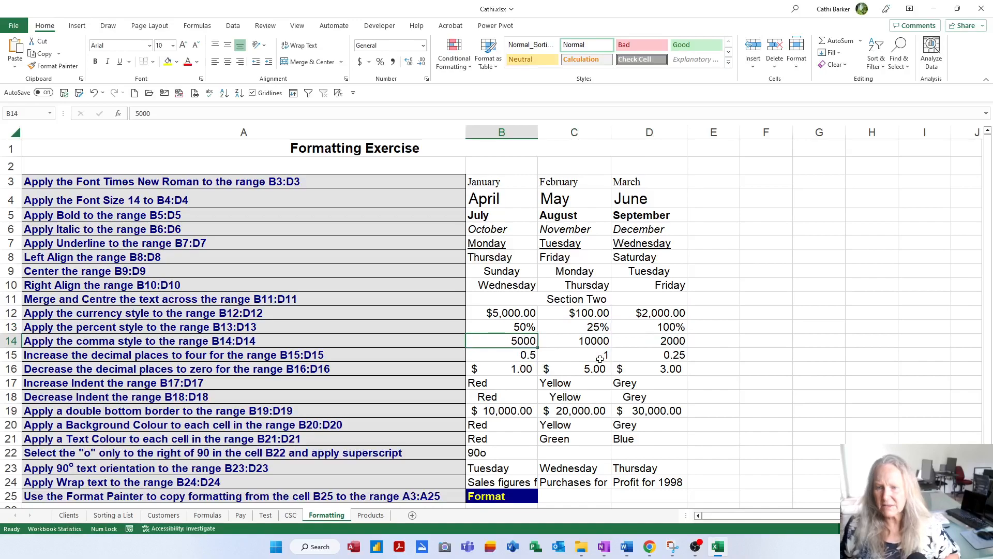
key(shift+Right)
key(shift+Right)
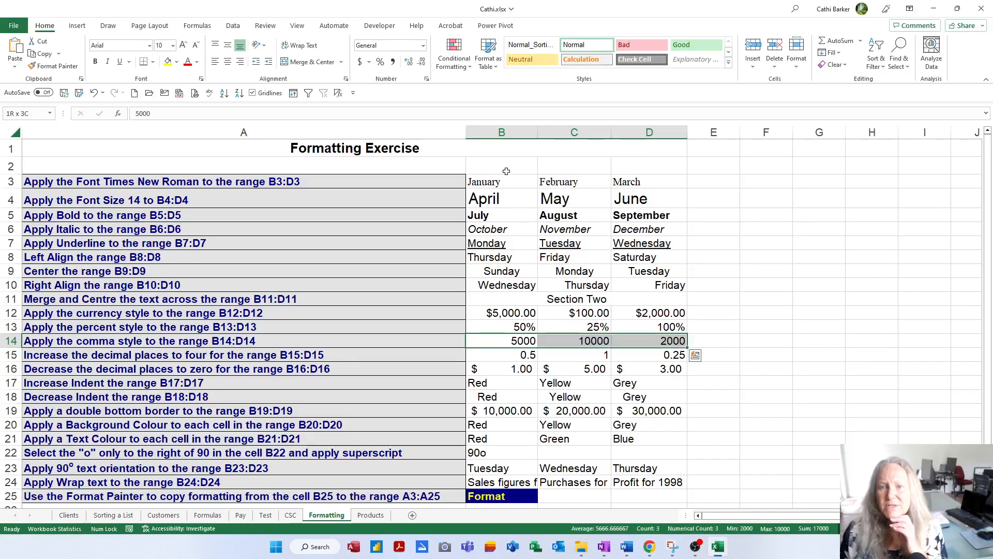
click(393, 62)
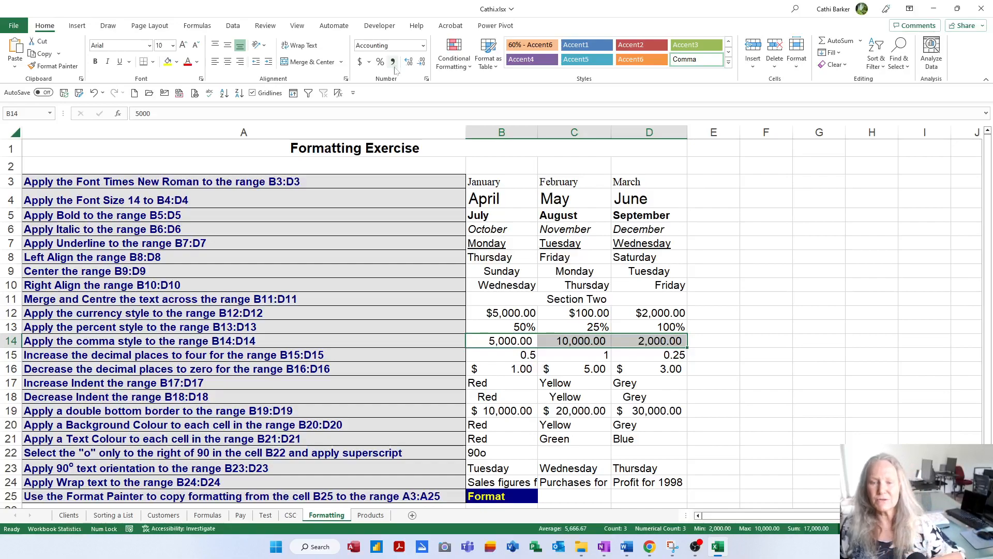
Step: Increase the decimal places of the values in B15:D15 to four
click(521, 356)
drag(611, 350, 614, 352)
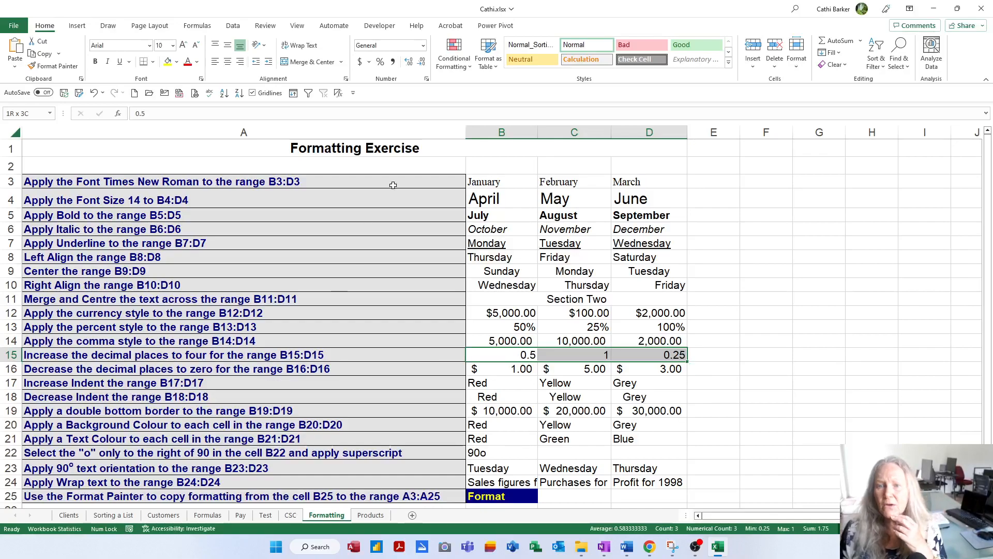
click(409, 62)
click(409, 62)
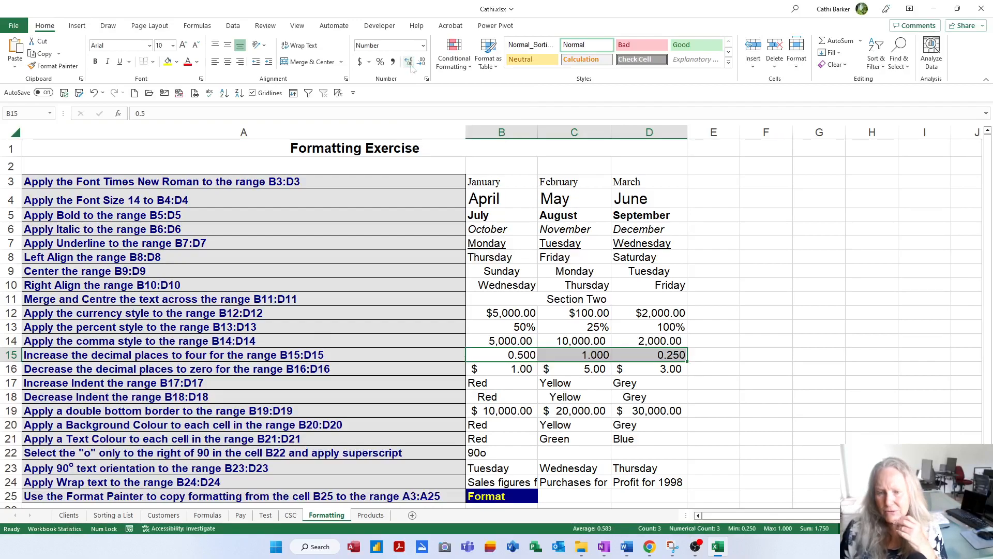
click(408, 62)
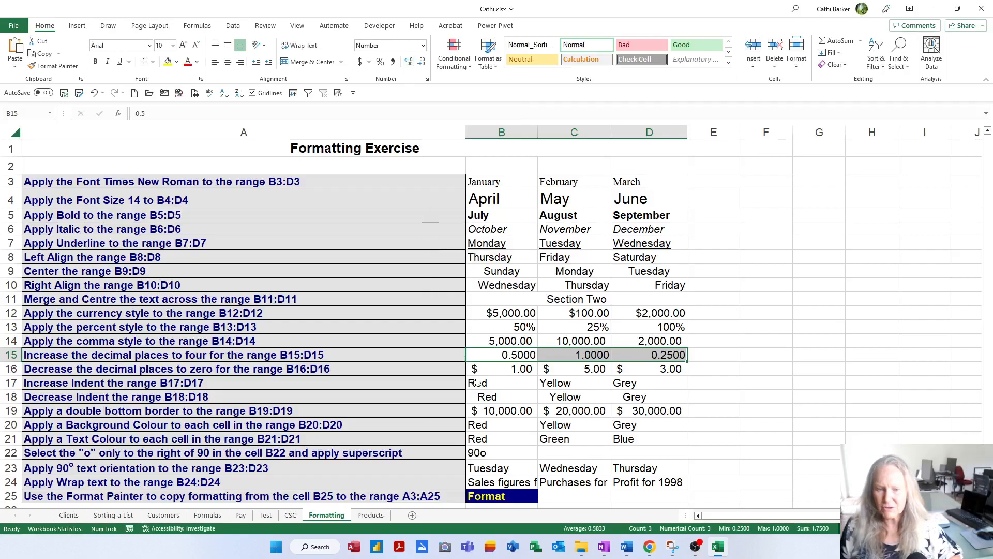
Step: Decrease the decimal places of the dollar amounts in B16:D16 to zero
click(494, 369)
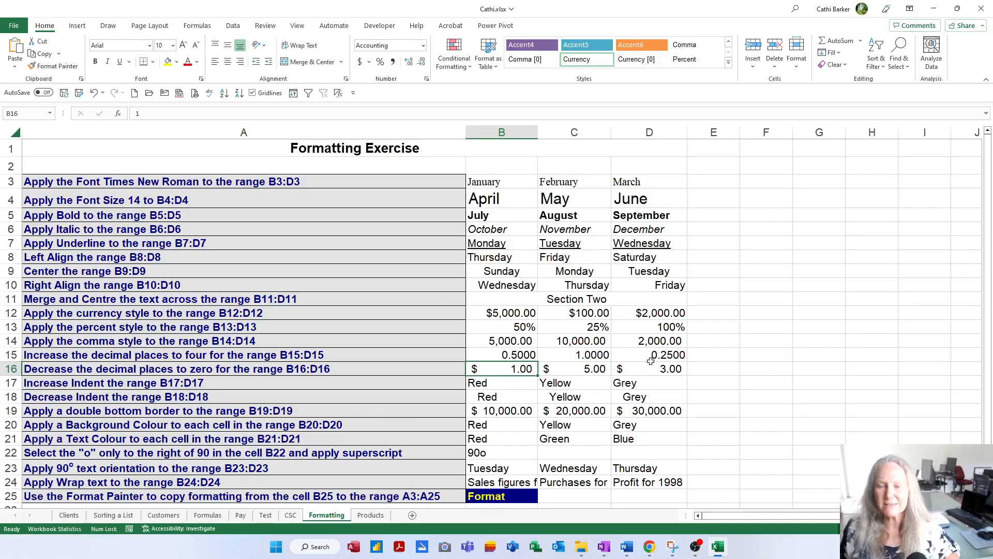
drag(651, 361, 652, 364)
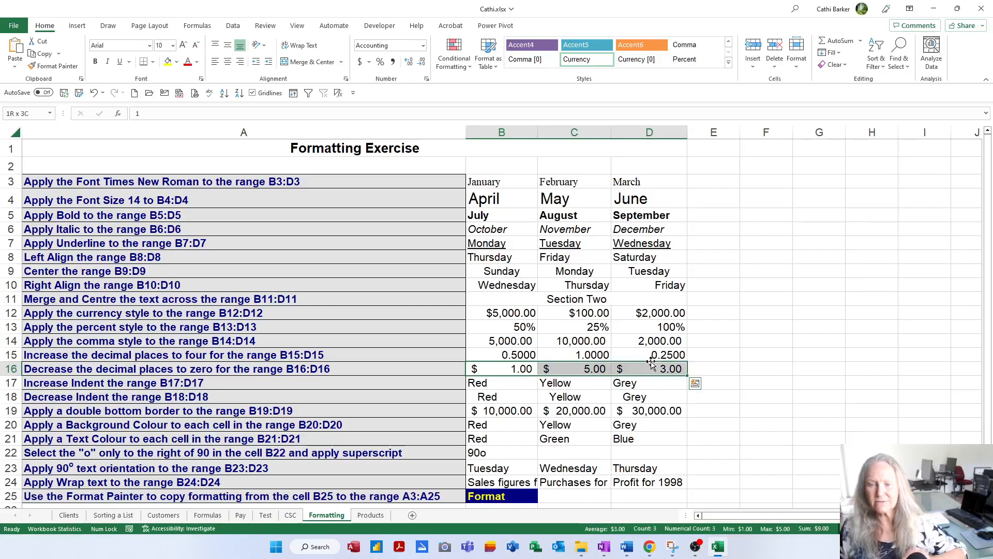
click(422, 68)
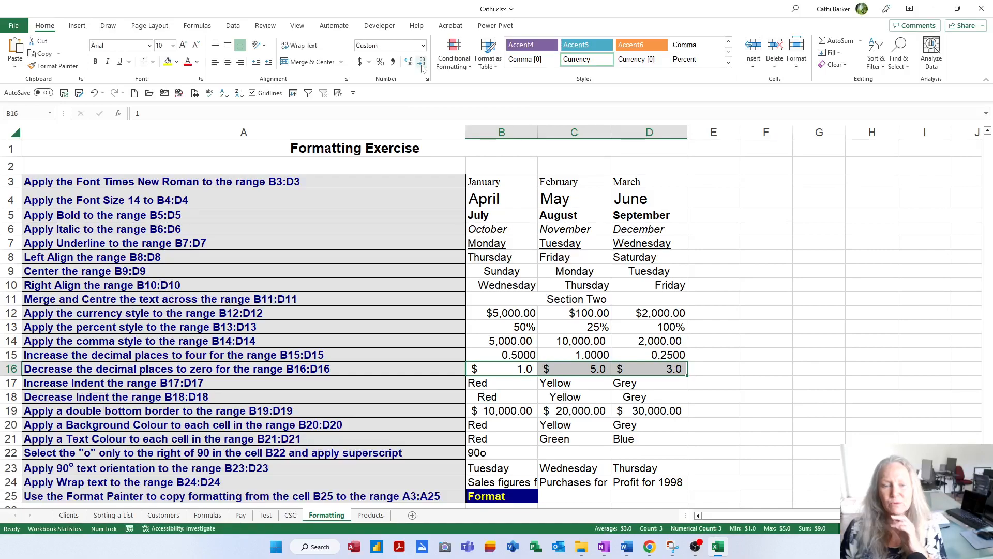
click(423, 68)
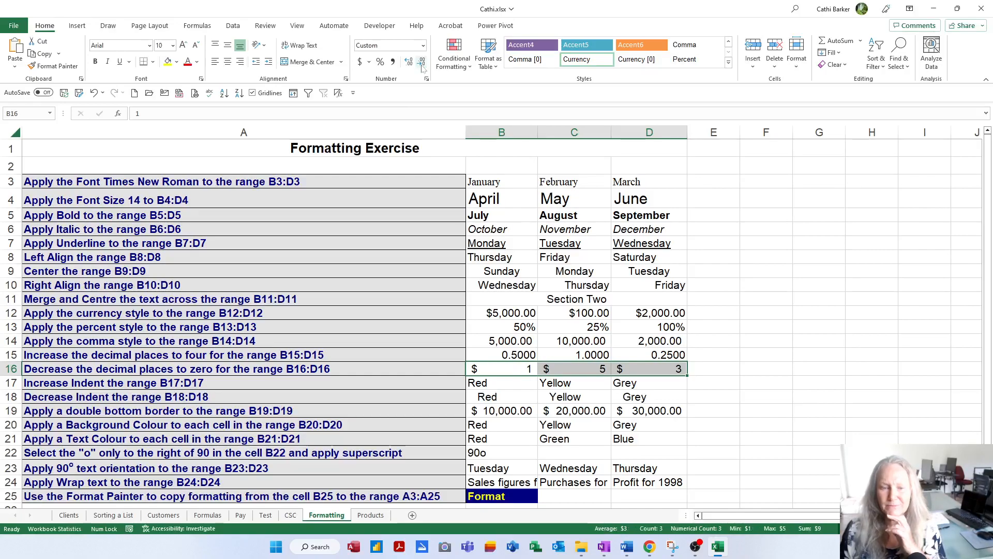
Step: Increase the indent of the Red, Yellow and Grey cells in B17:D17 by one level
click(481, 383)
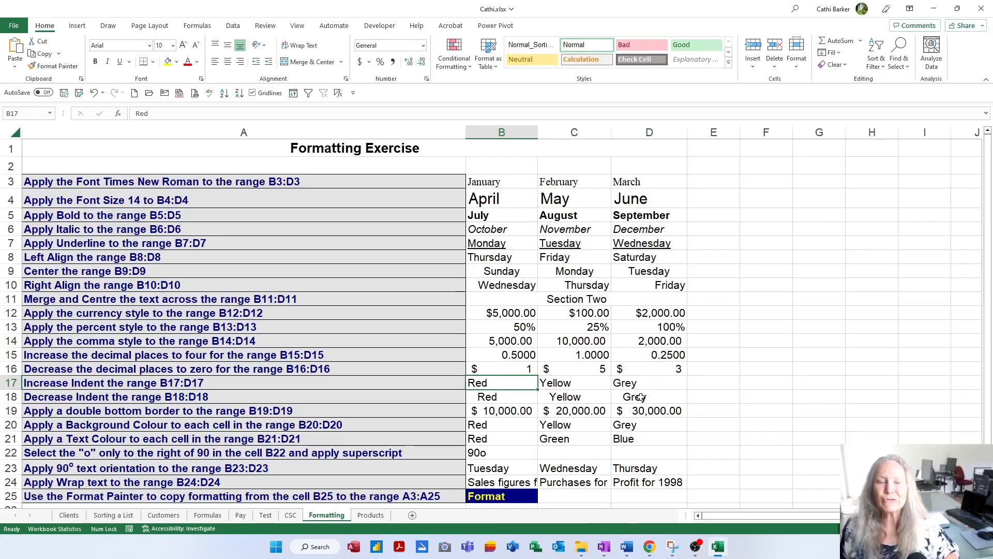
key(shift+Right)
key(shift+Right)
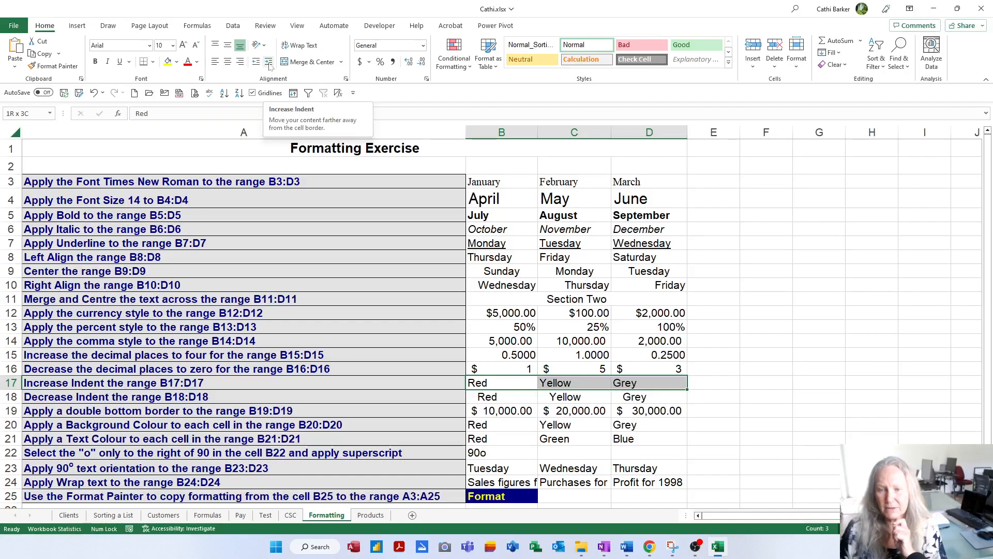
click(269, 63)
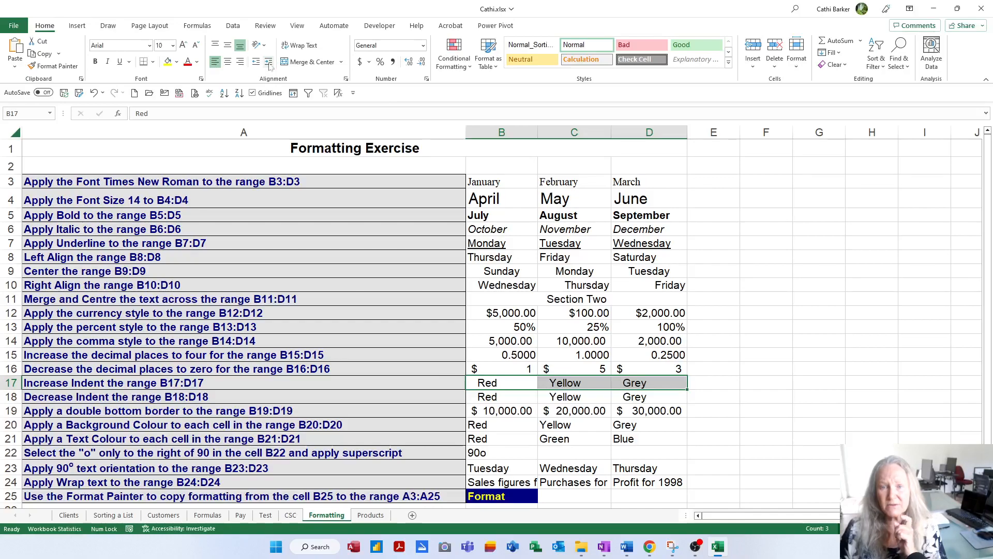
Step: Indent B17:D17 four more levels, reduce the indent by four levels again, and deselect the range
click(269, 63)
click(269, 62)
click(269, 63)
click(269, 63)
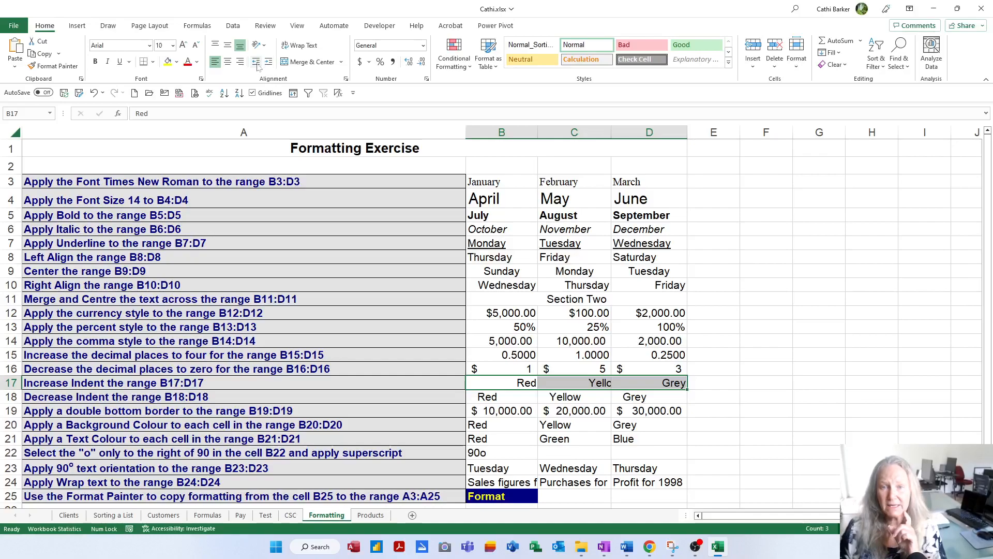
click(256, 62)
click(256, 62)
click(256, 62)
click(256, 62)
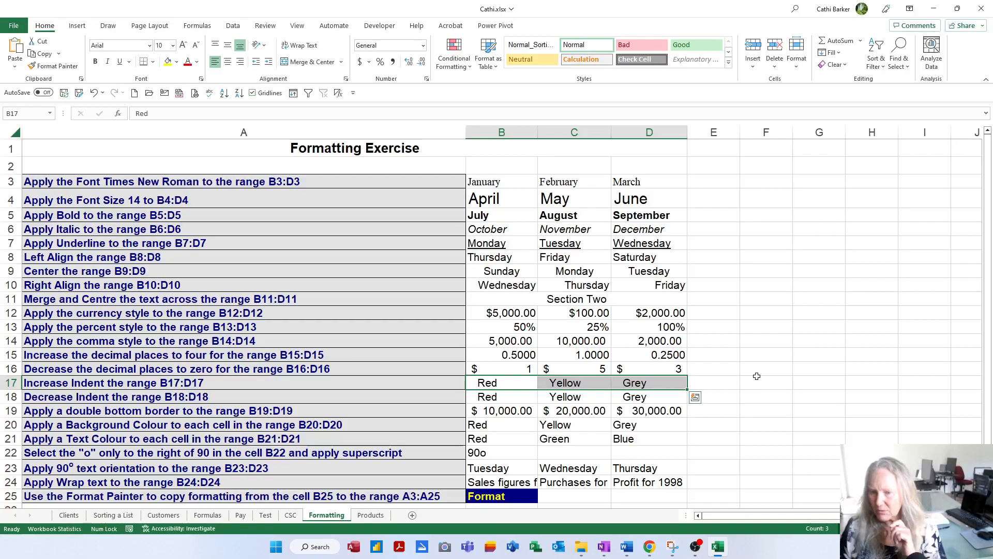
click(762, 328)
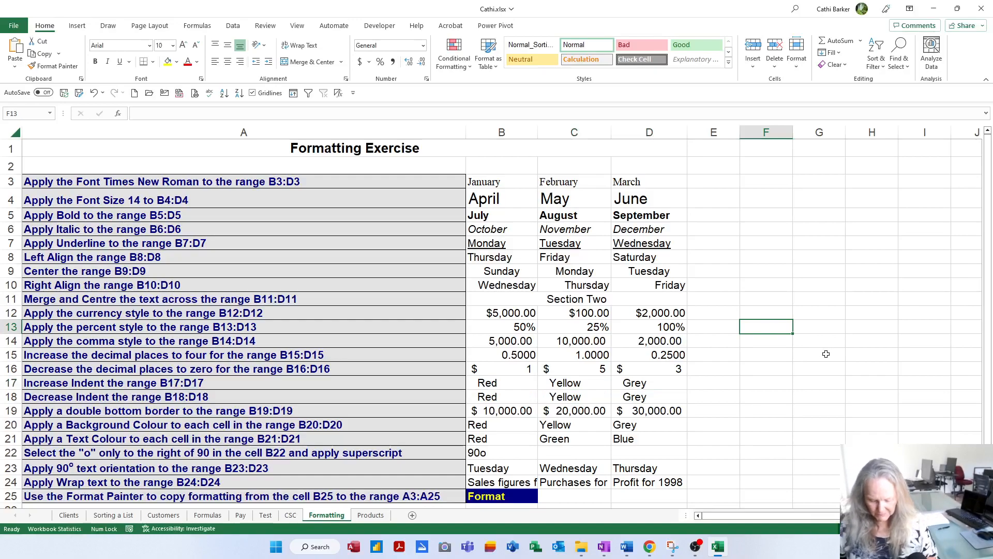
Step: Enter the labels Assets, Plant, Equipment, Cash and Total Assets down cells F13:F17
text(Assets)
key(Return)
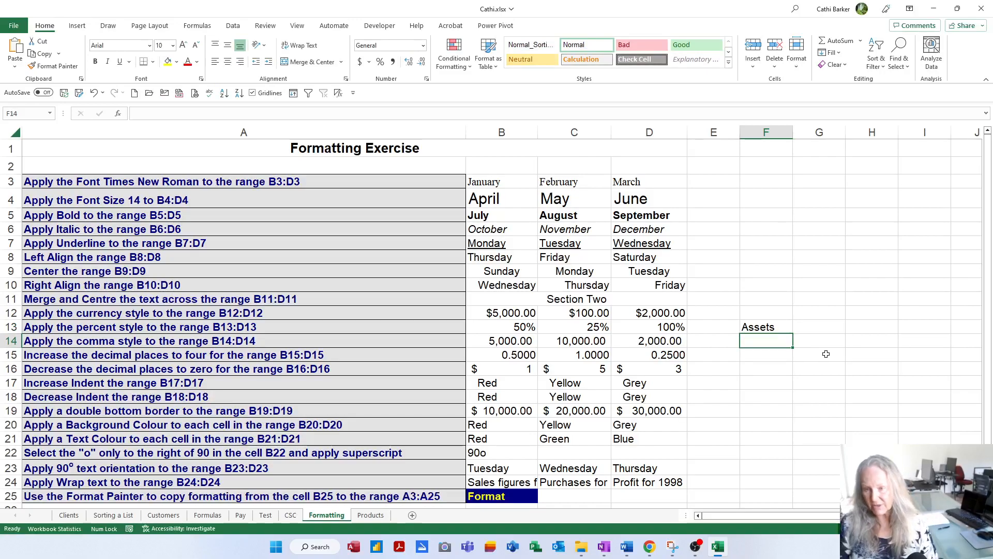
text(Plant)
key(Return)
text(Eq)
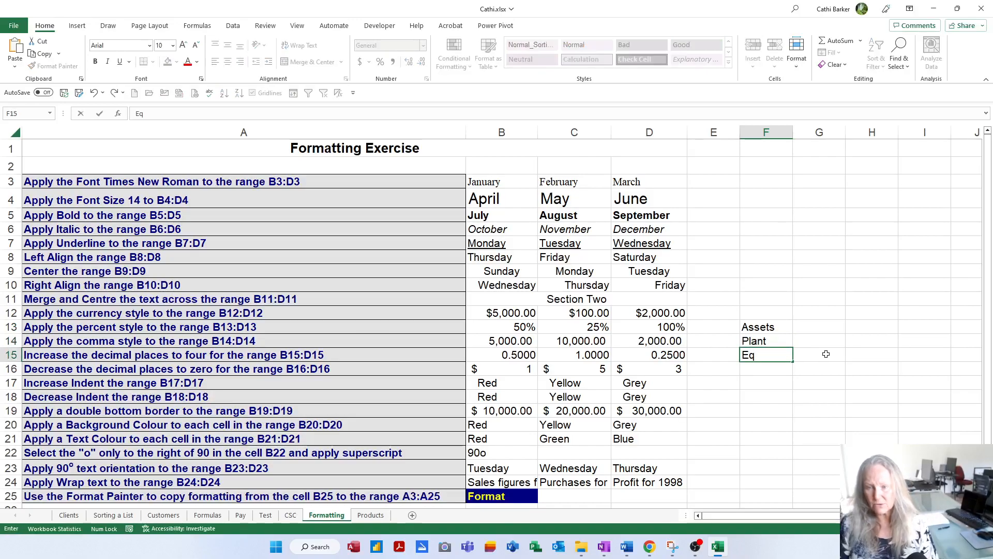
text(uipment)
key(Return)
text(Cash)
key(Return)
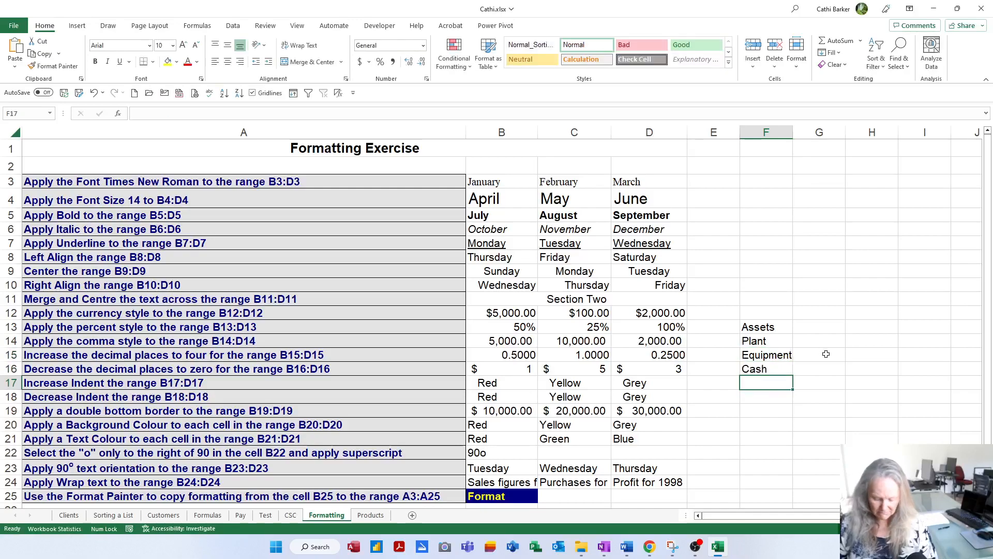
text(Total Assets)
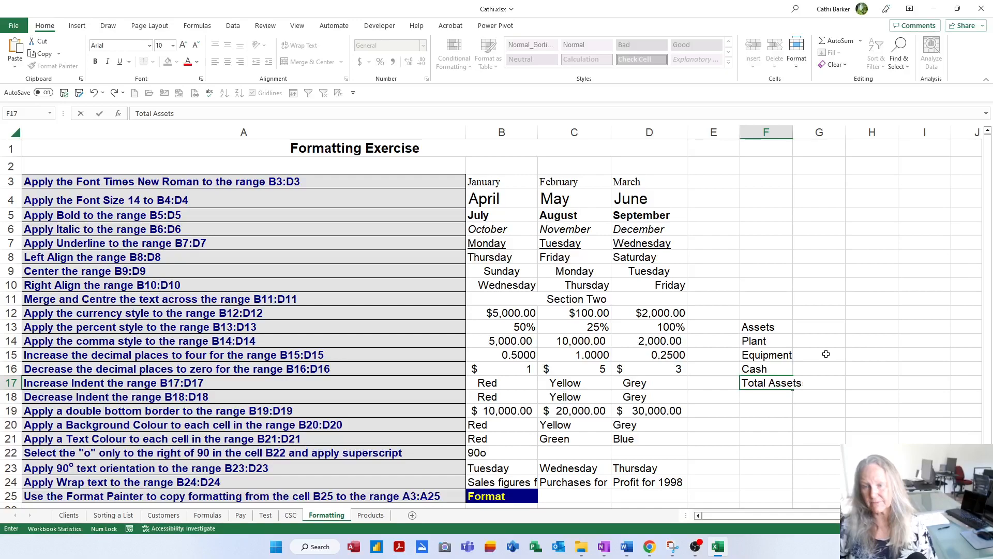
key(Return)
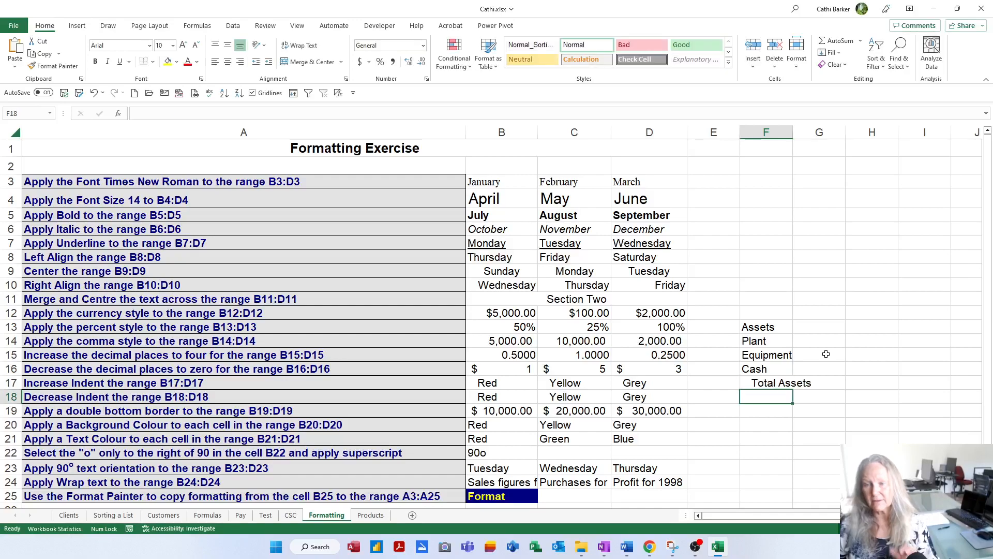
Step: Remove the indent from Total Assets in F17 and autofit the width of column F
click(782, 383)
click(256, 64)
drag(793, 133, 793, 133)
double_click(794, 132)
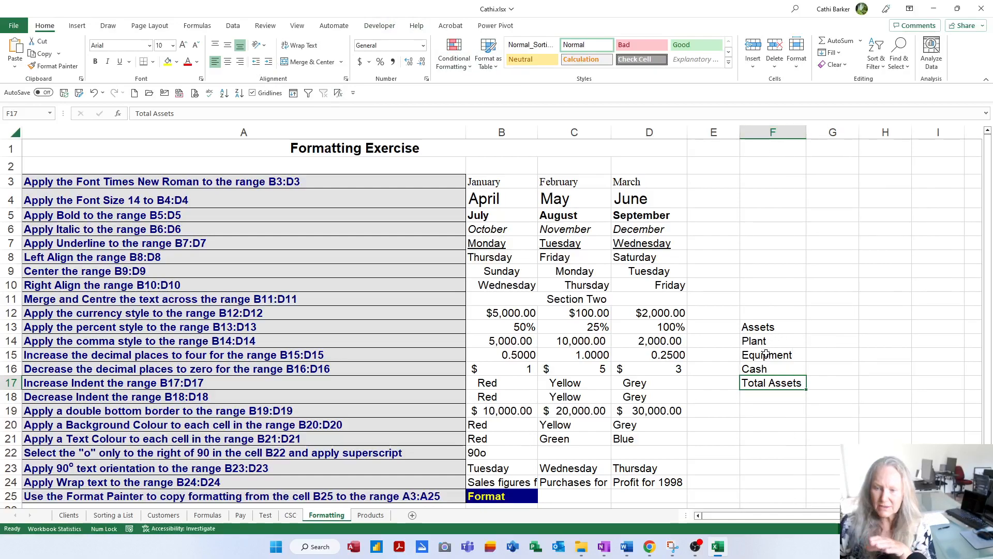
Step: Indent Plant, Equipment and Cash in F14:F16 by two levels, autofit column F again and deselect the range
drag(765, 341, 765, 364)
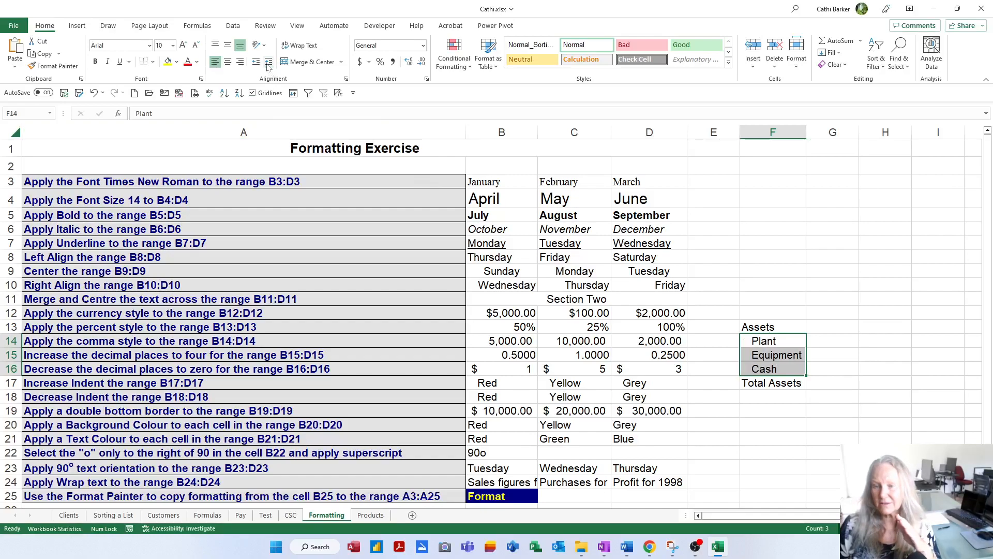
click(754, 410)
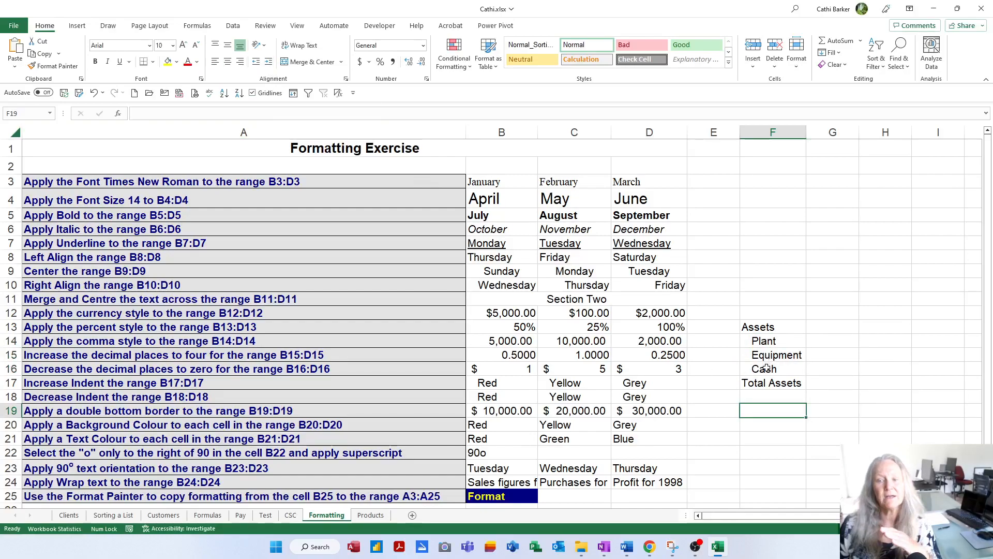
drag(765, 341, 767, 368)
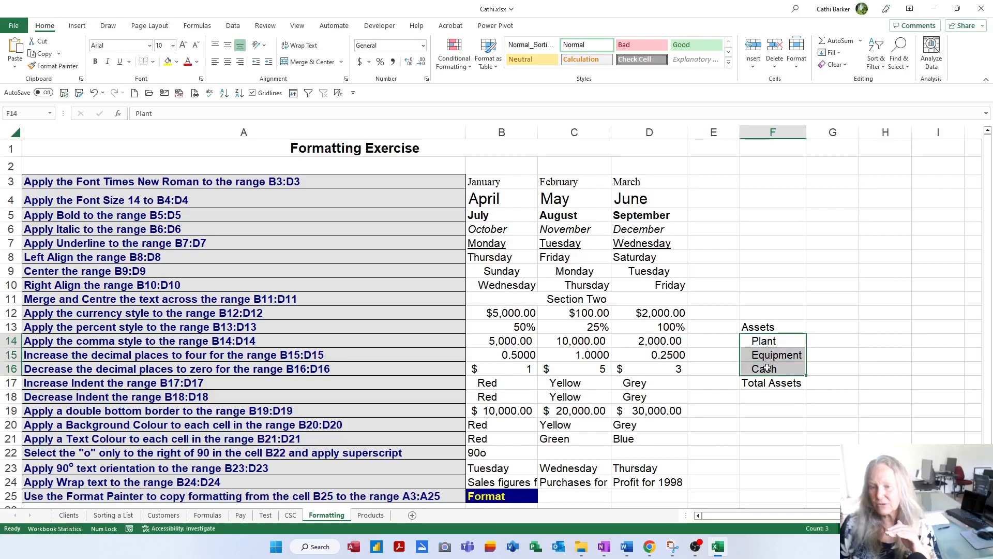
click(269, 61)
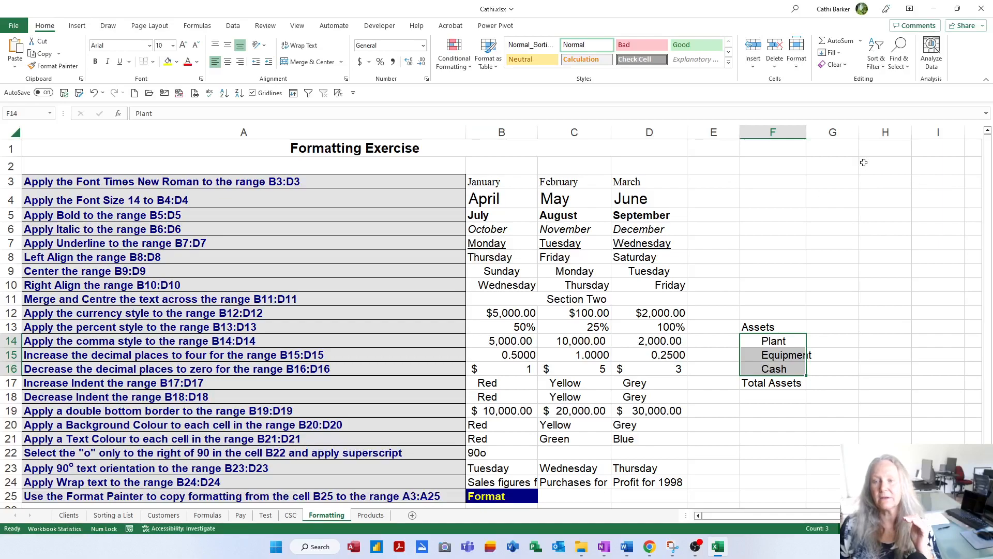
double_click(807, 133)
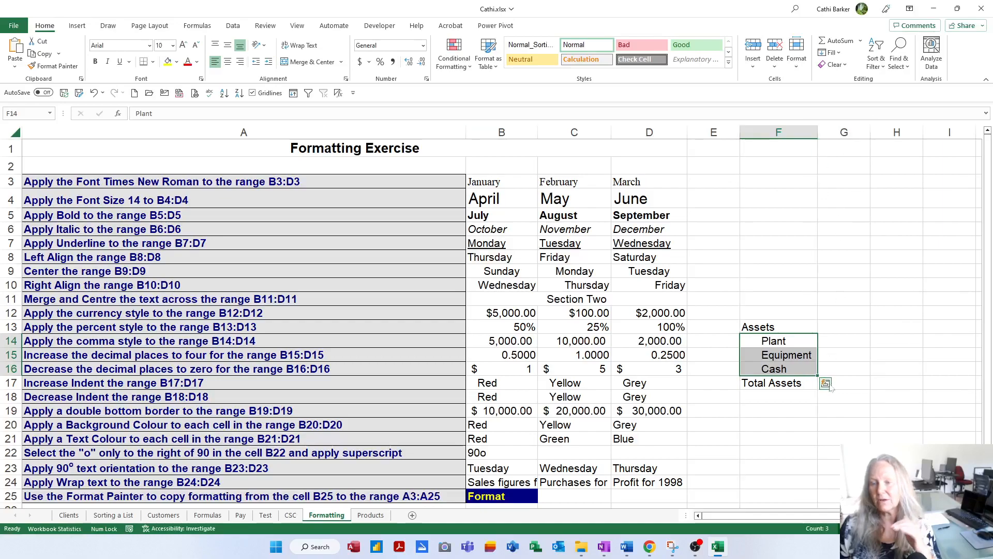
click(796, 397)
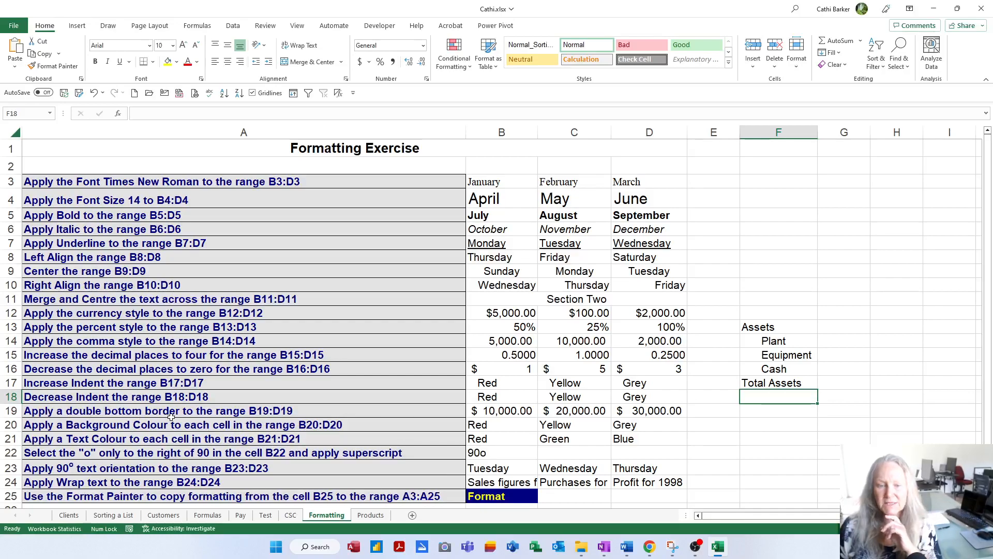
Step: Apply a bottom double border to the dollar amounts in B19:D19 and deselect the range
click(497, 410)
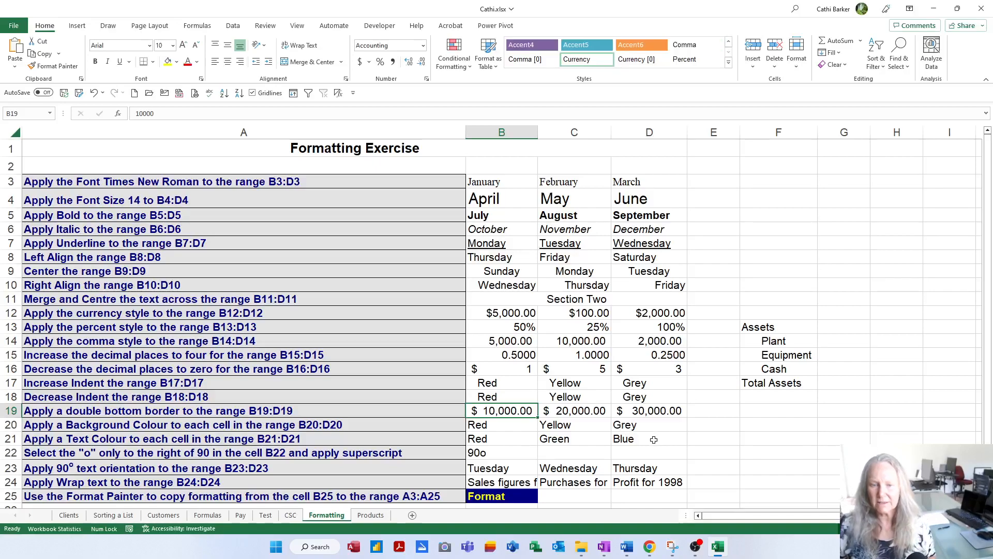
key(shift+Right)
key(shift+Right)
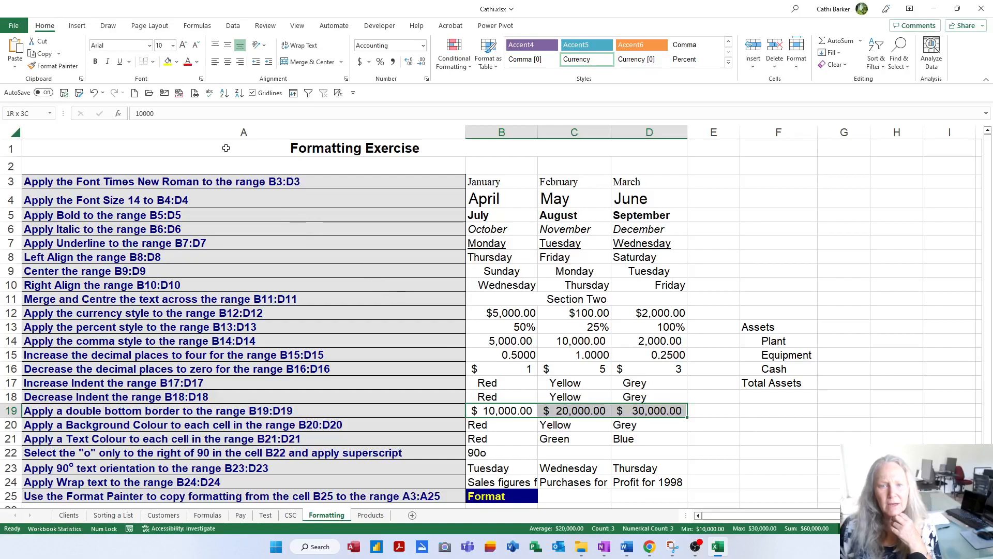
click(153, 62)
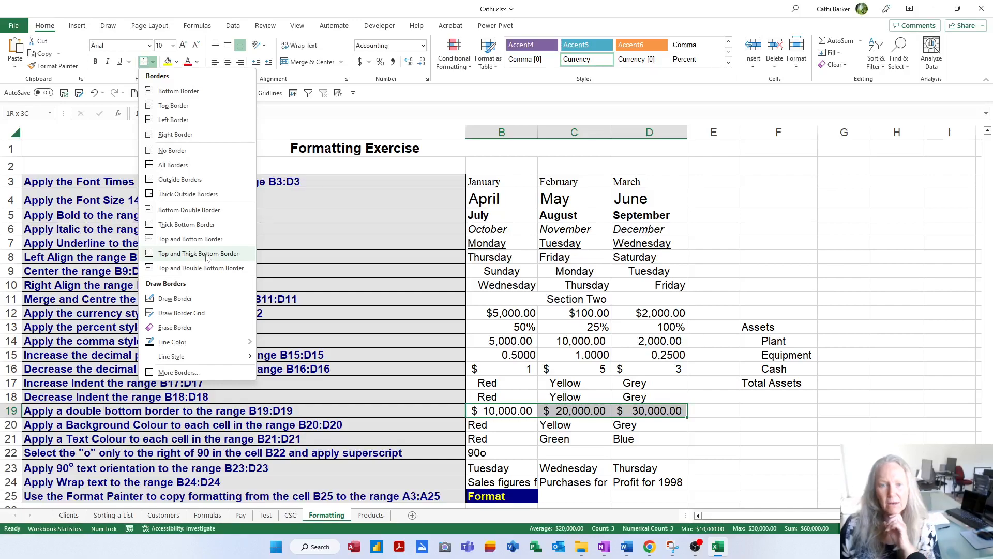
click(193, 210)
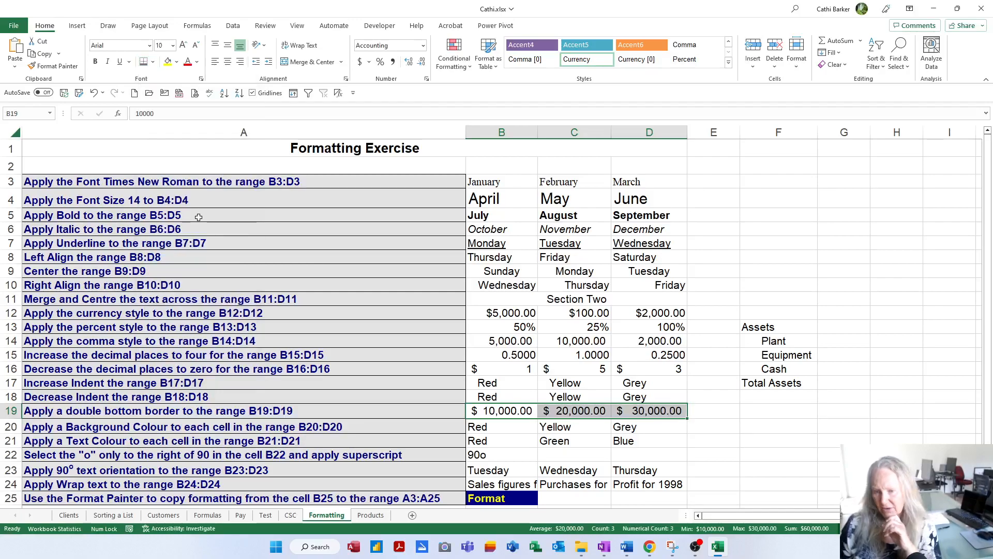
click(795, 432)
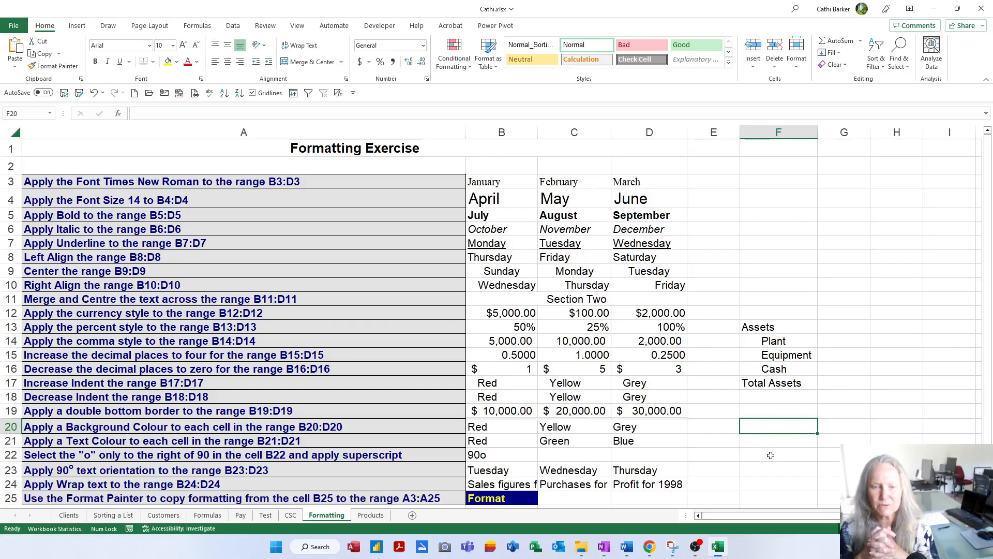
Step: Fill B20 with red, C20 with yellow and D20 with light grey to match the colour names in the cells
click(512, 425)
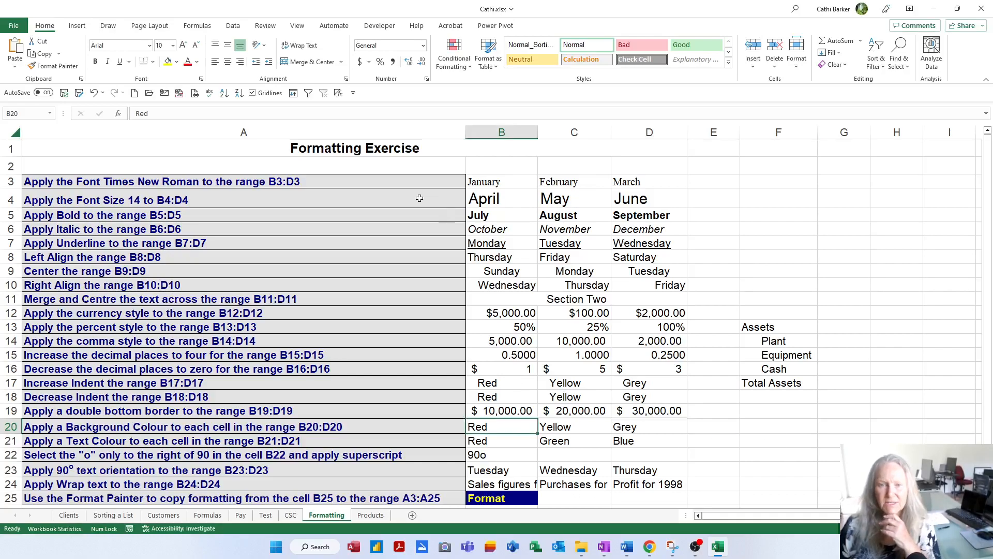
click(176, 63)
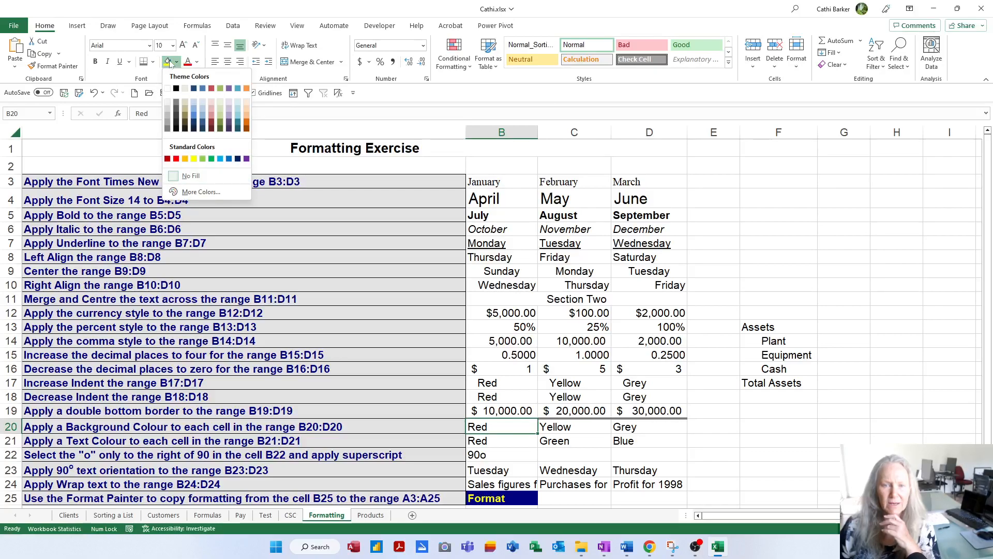
click(175, 160)
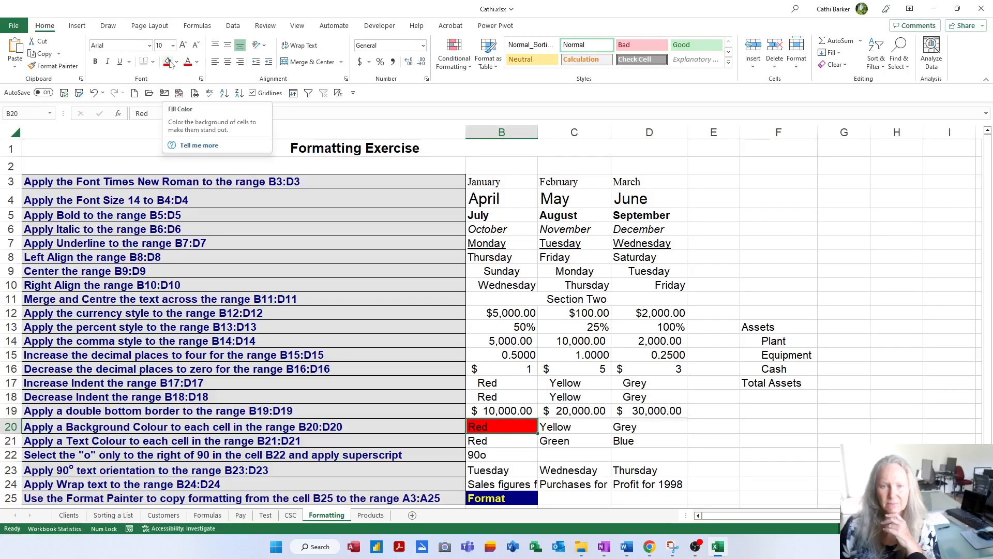
click(575, 428)
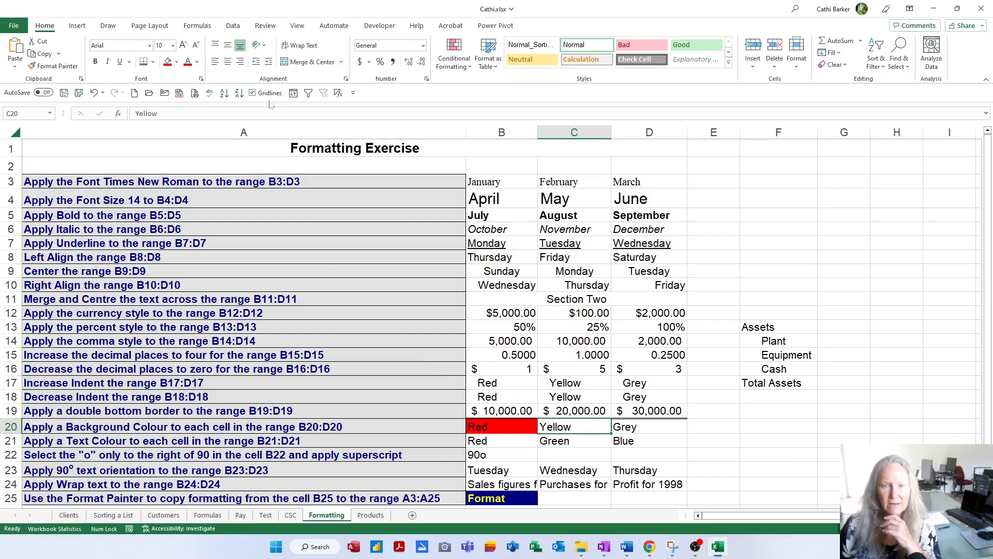
click(177, 62)
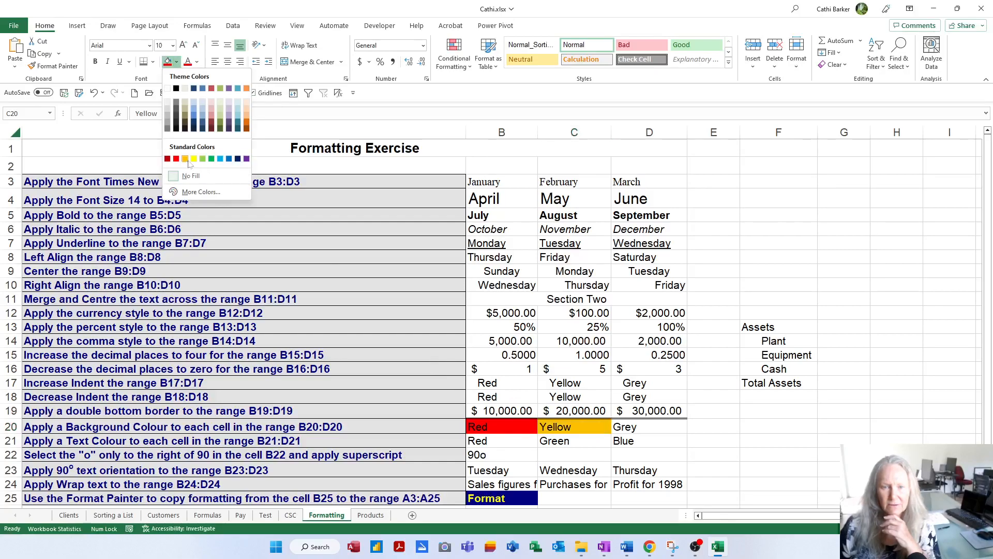
click(193, 159)
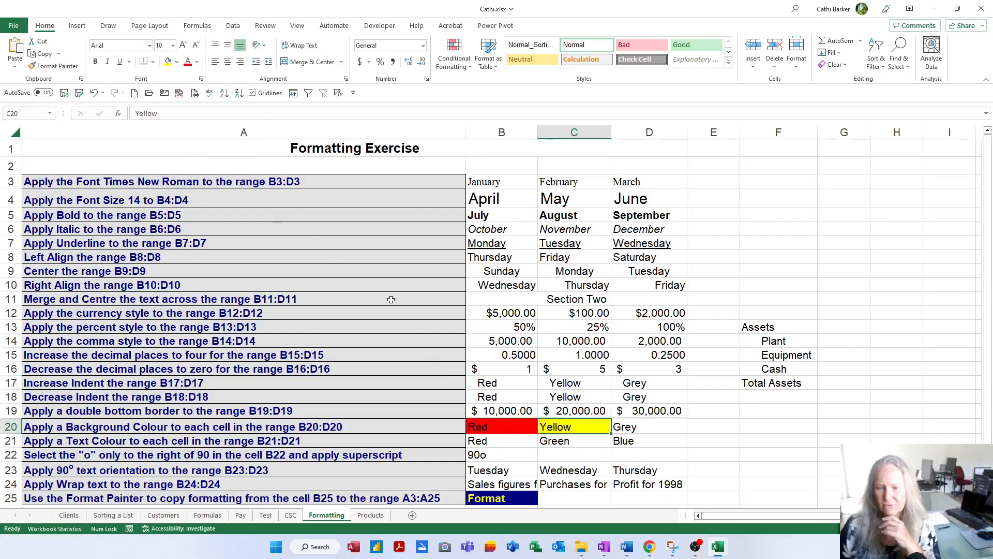
click(644, 435)
click(177, 62)
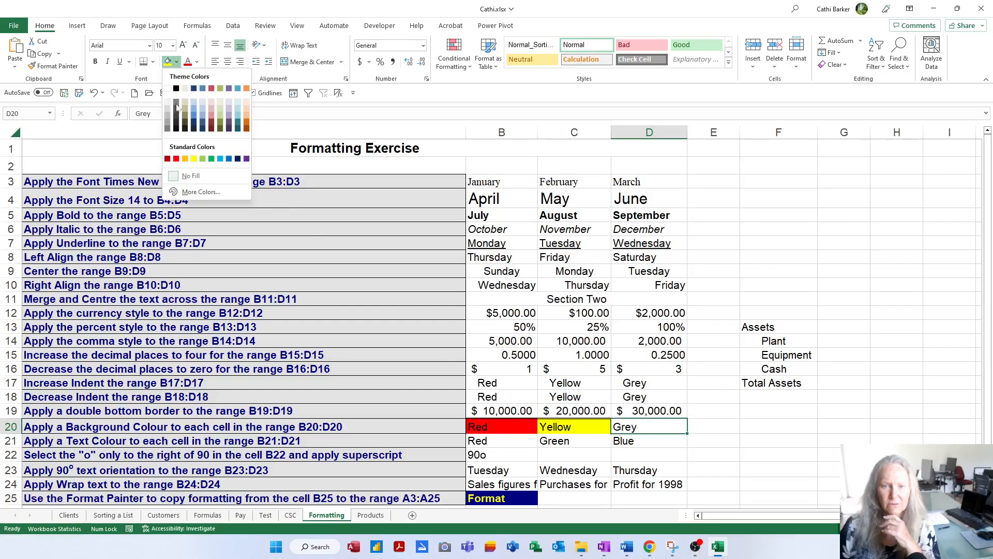
click(169, 95)
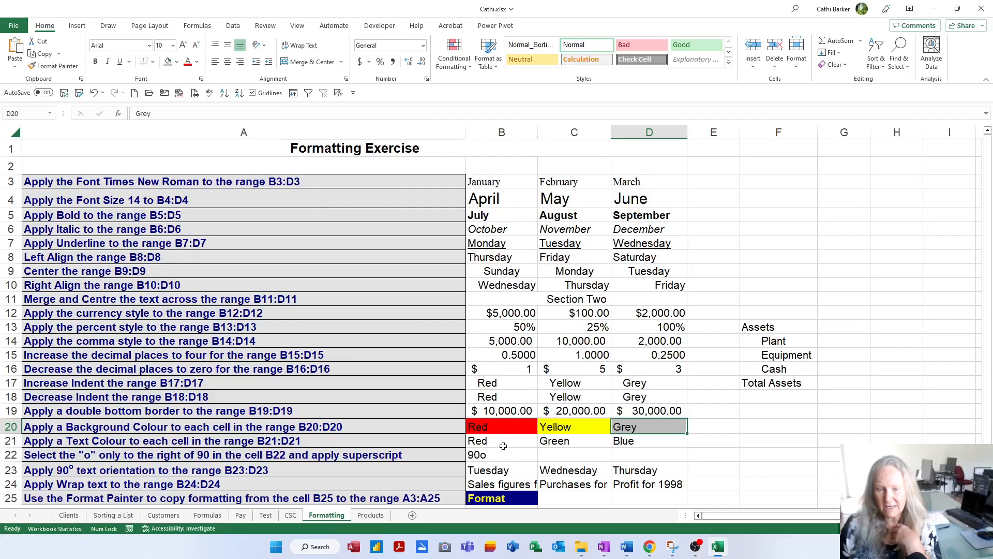
Step: Set the font colour of B21 to red, C21 to green and D21 to blue
click(501, 443)
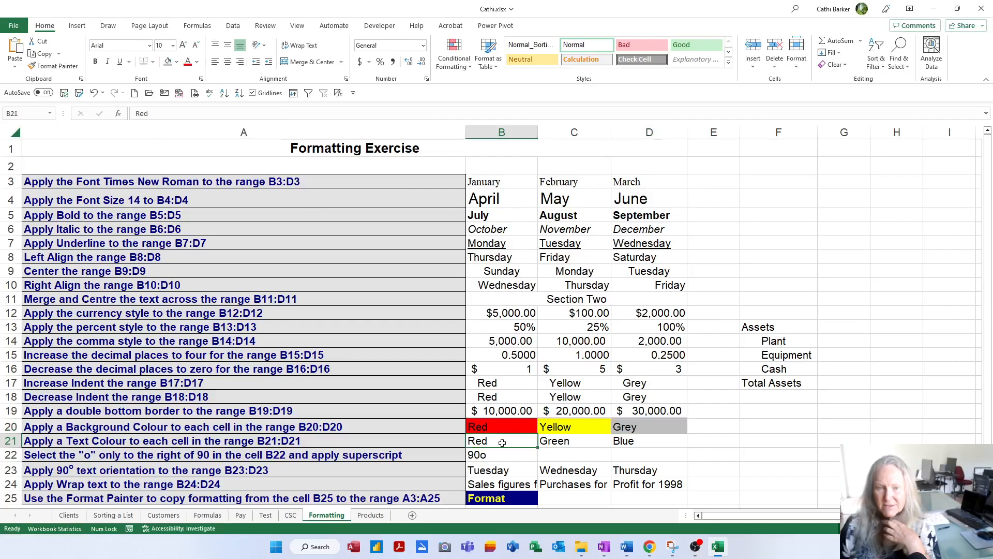
click(197, 62)
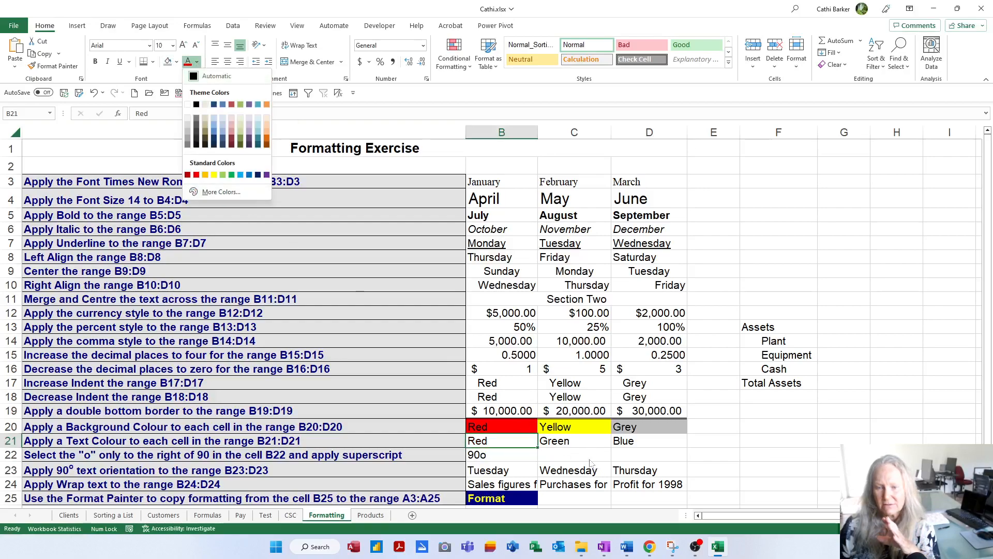
click(196, 175)
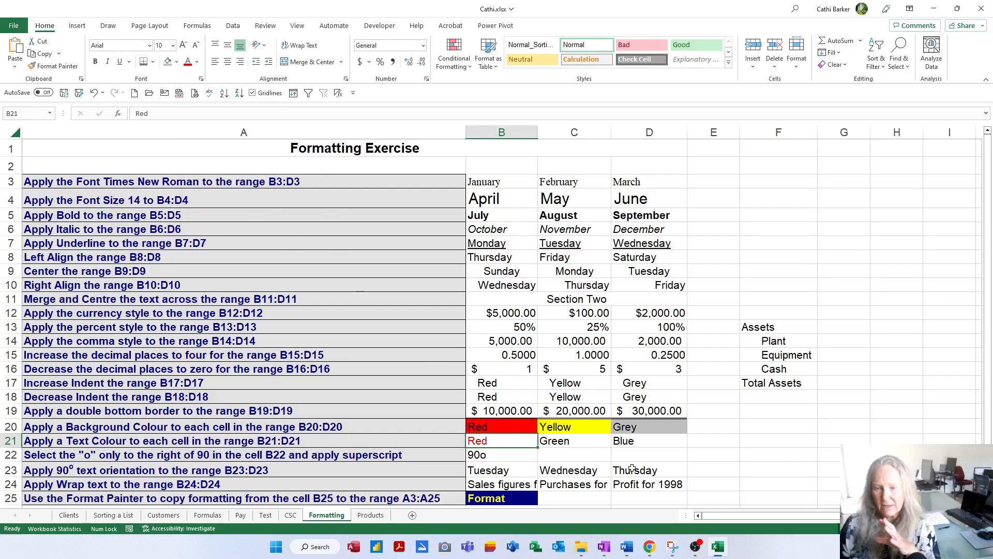
click(574, 440)
click(197, 62)
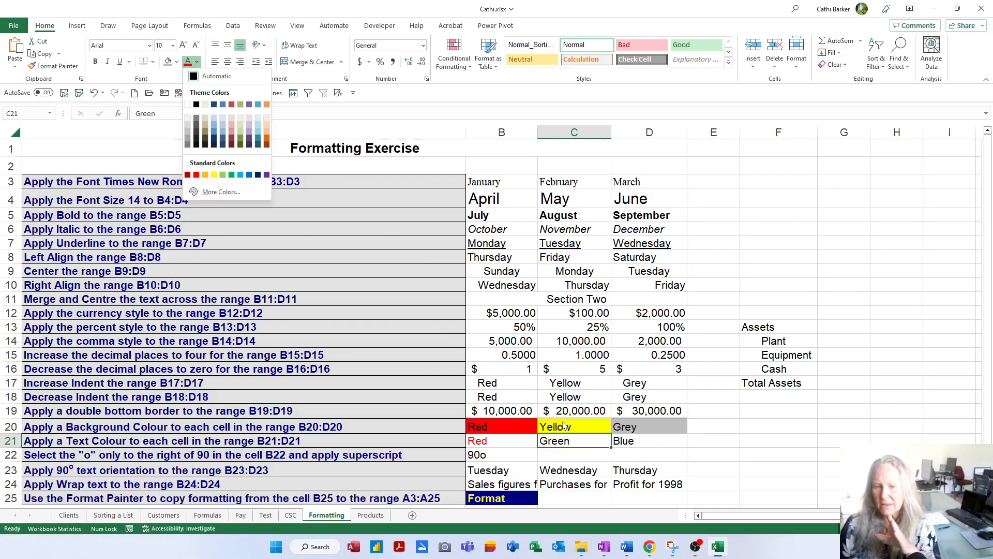
click(231, 175)
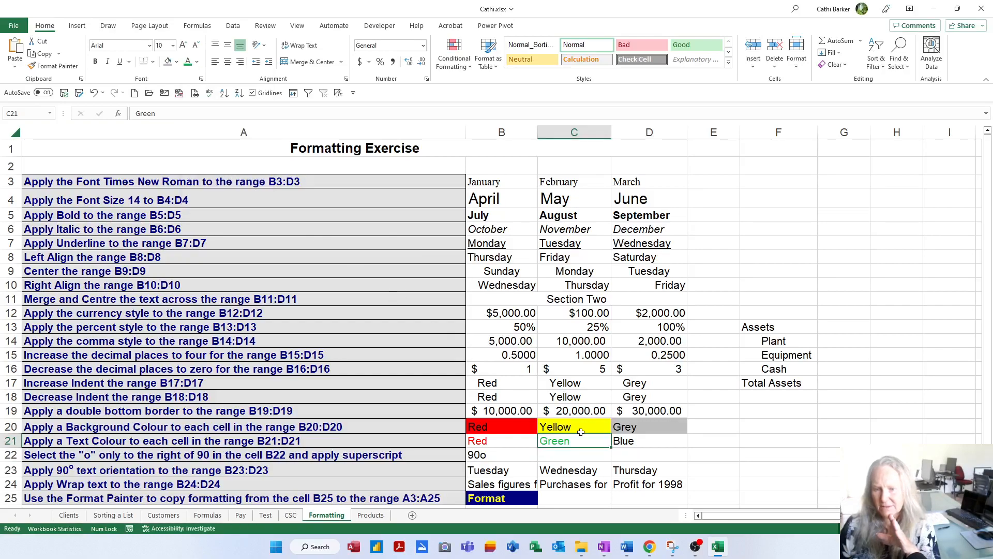
click(641, 442)
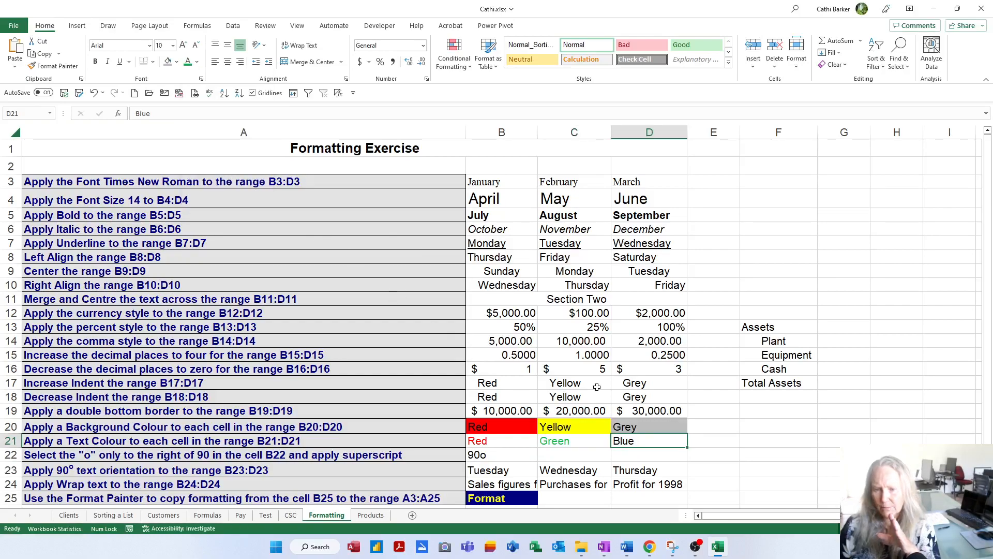
click(197, 62)
click(223, 105)
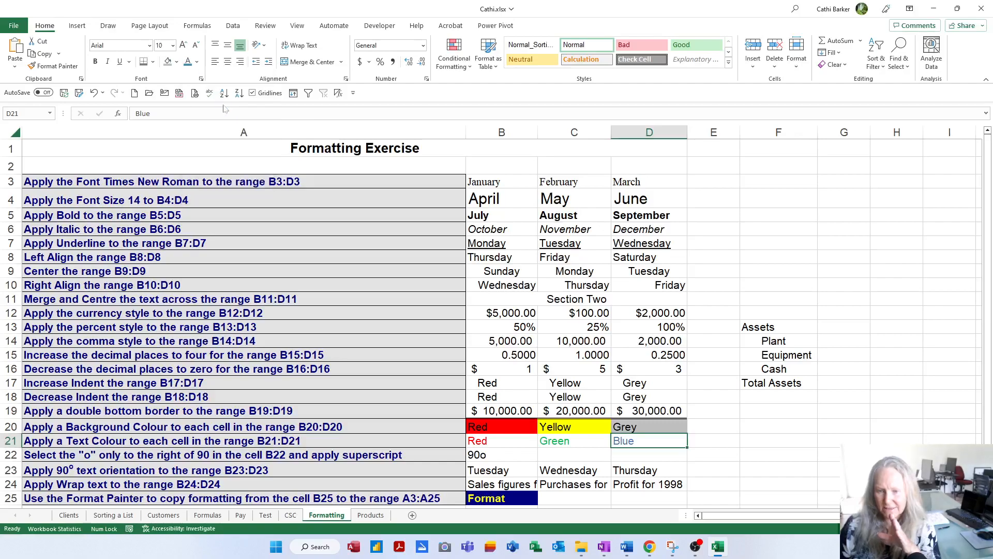
Step: Apply superscript to only the "o" after 90 in cell B22 and commit the cell edit
click(504, 460)
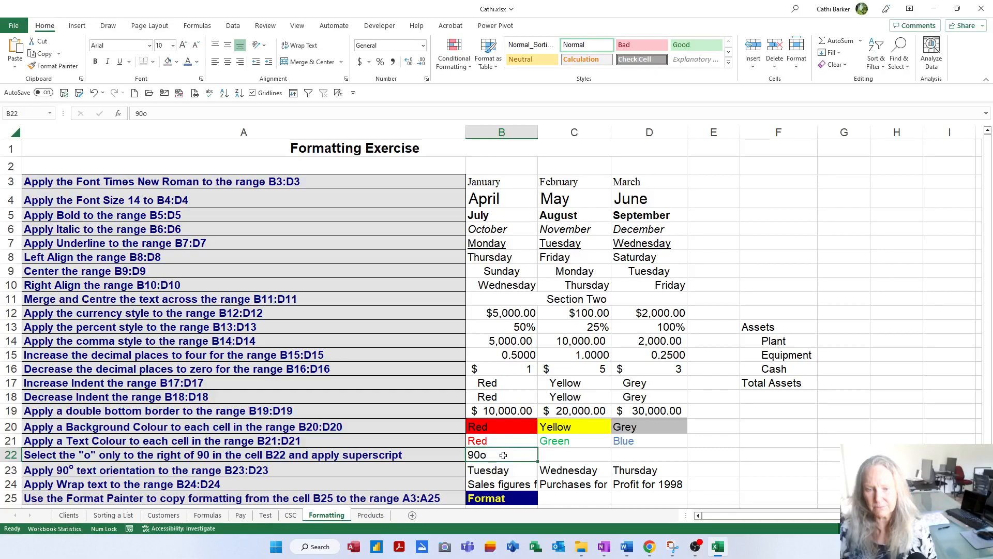
double_click(503, 455)
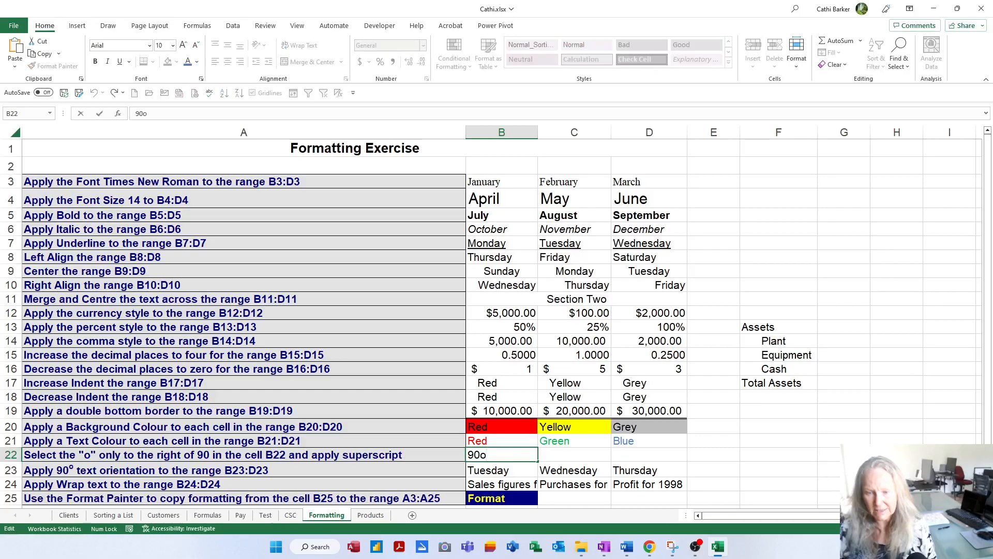
drag(486, 455, 480, 454)
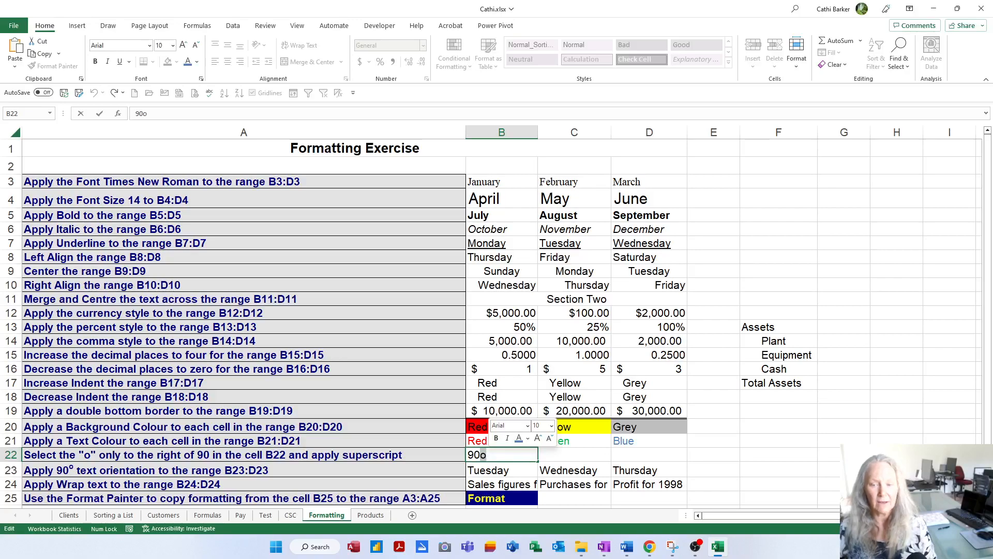
right_click(486, 455)
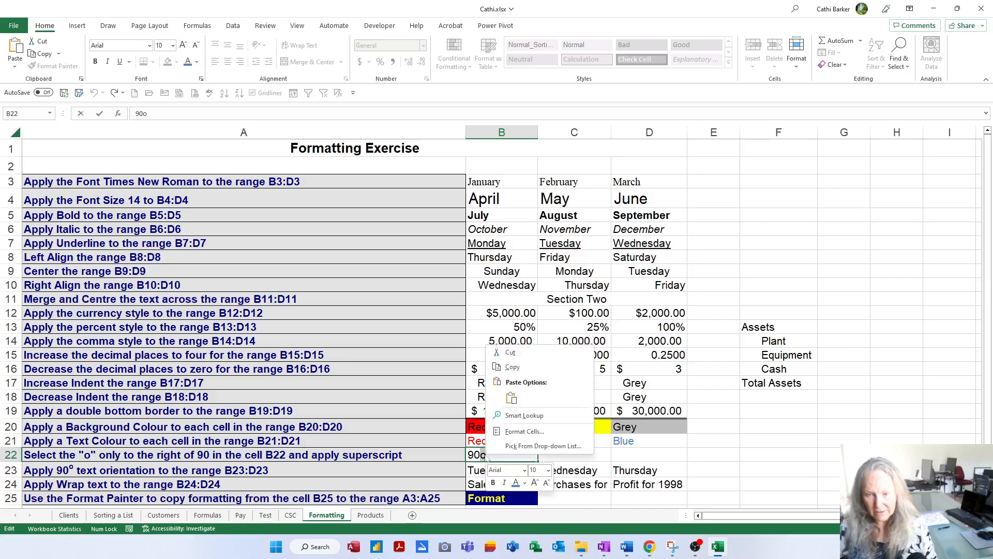
click(518, 436)
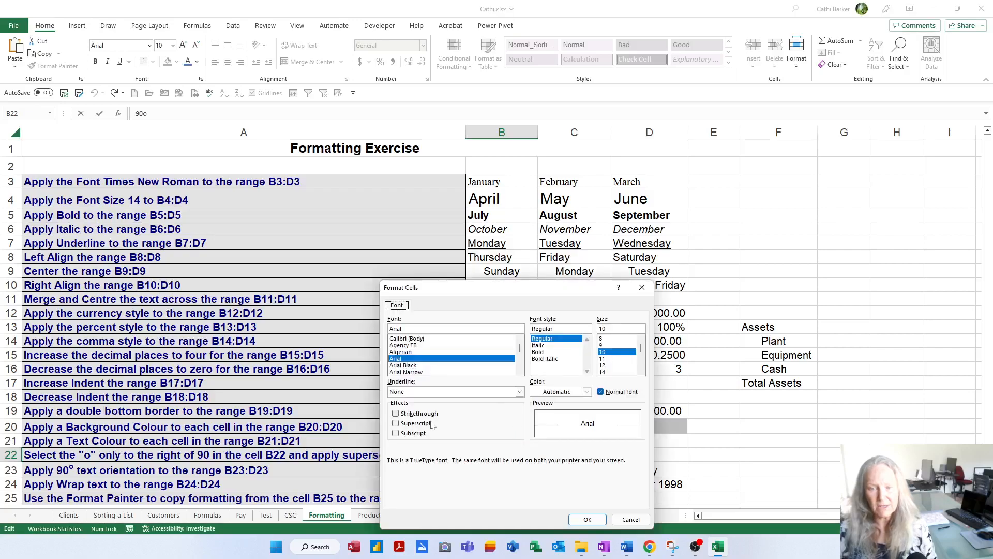
click(415, 424)
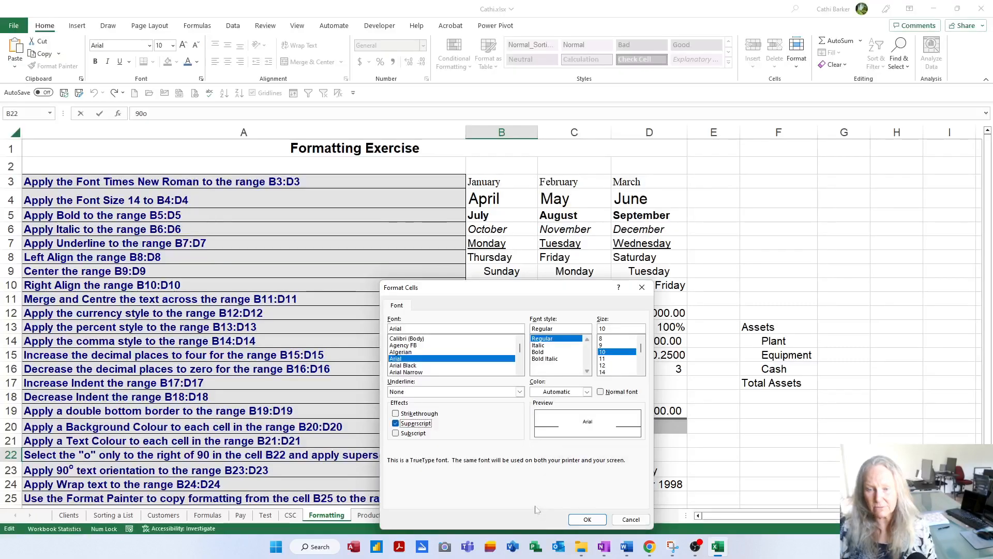
click(588, 519)
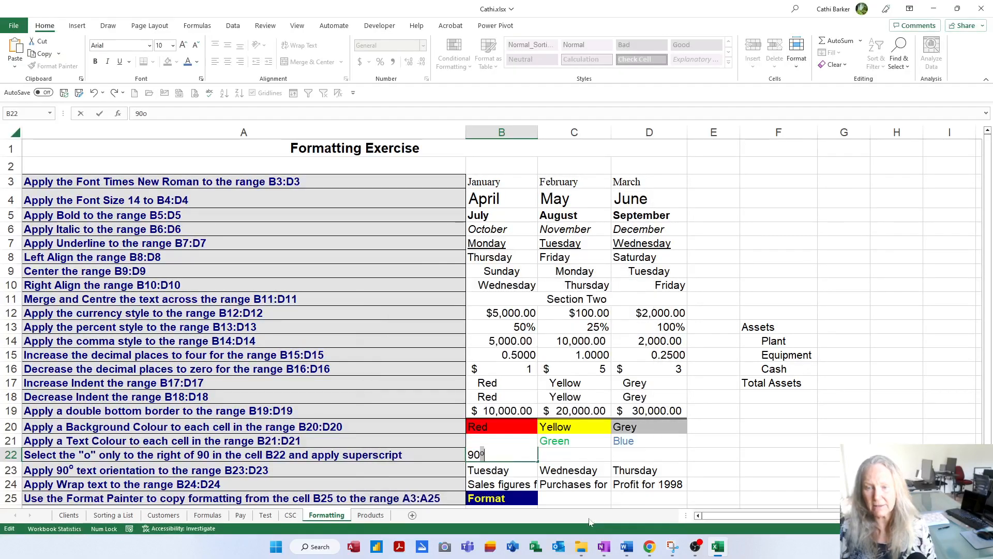
click(568, 458)
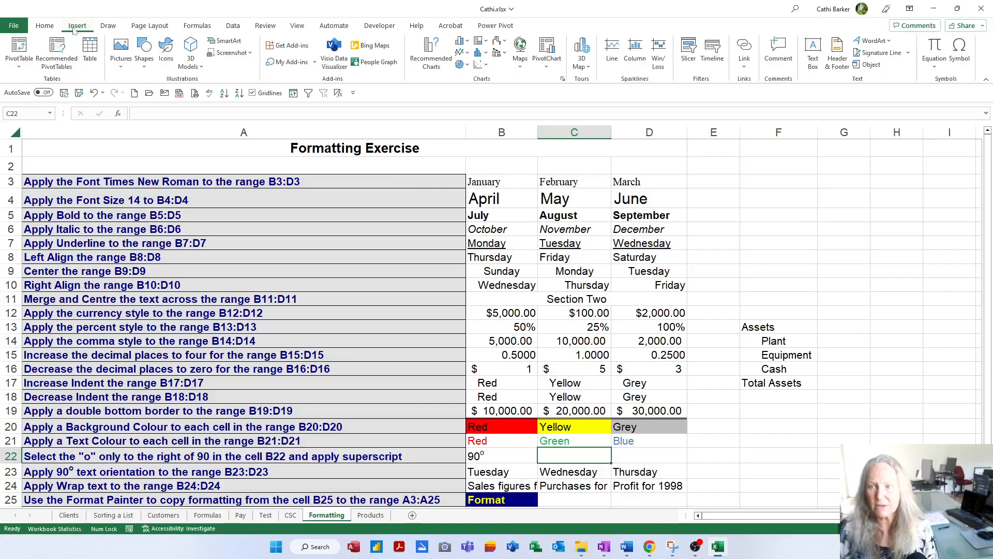
Step: Examine the division, superscript two and degree signs among the normal text symbols in the Symbol dialog, leaving C22 empty
click(959, 55)
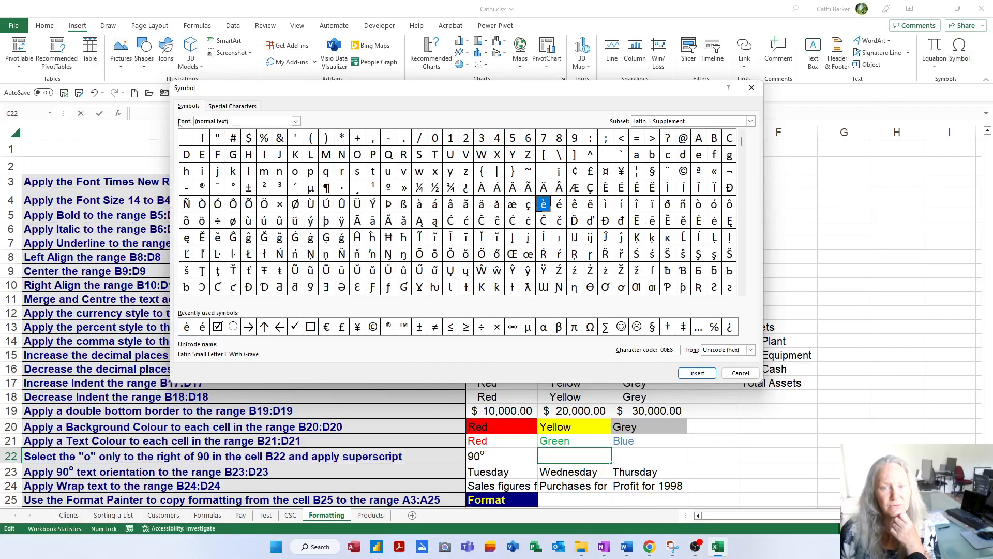
click(296, 121)
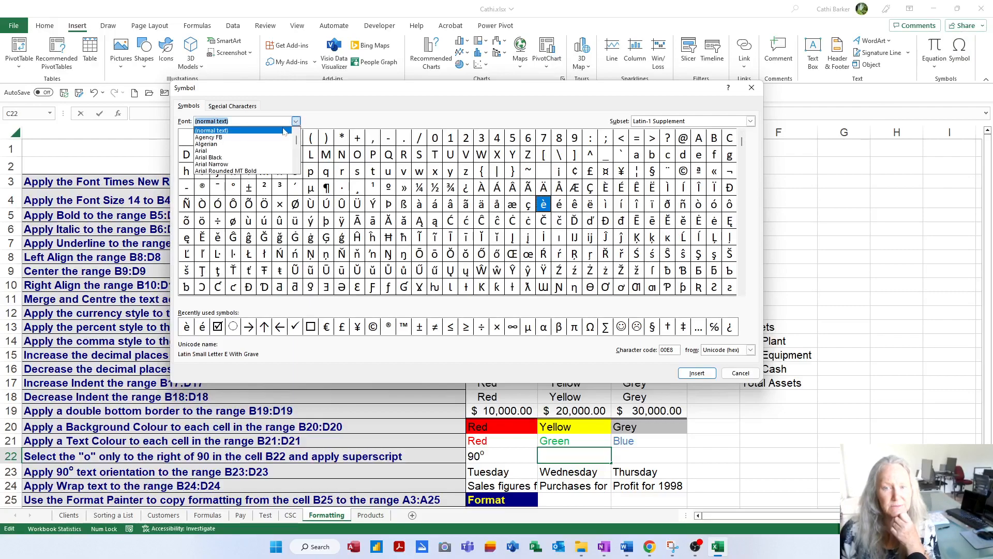
click(283, 131)
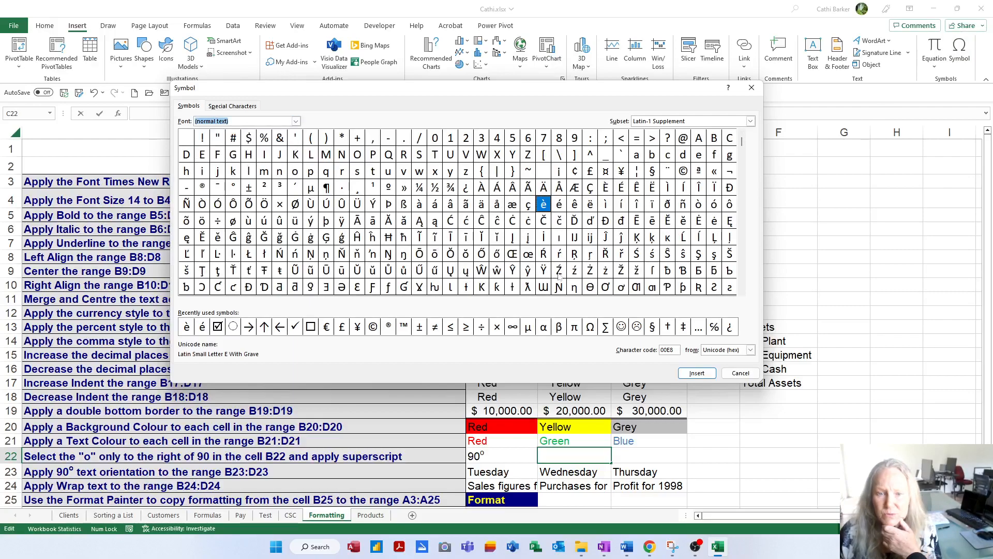
click(218, 221)
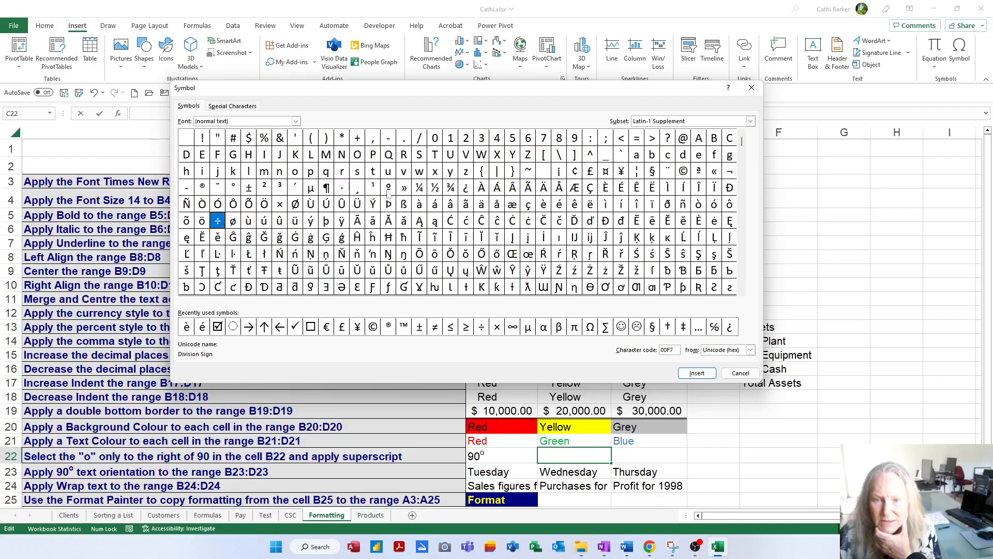
click(265, 187)
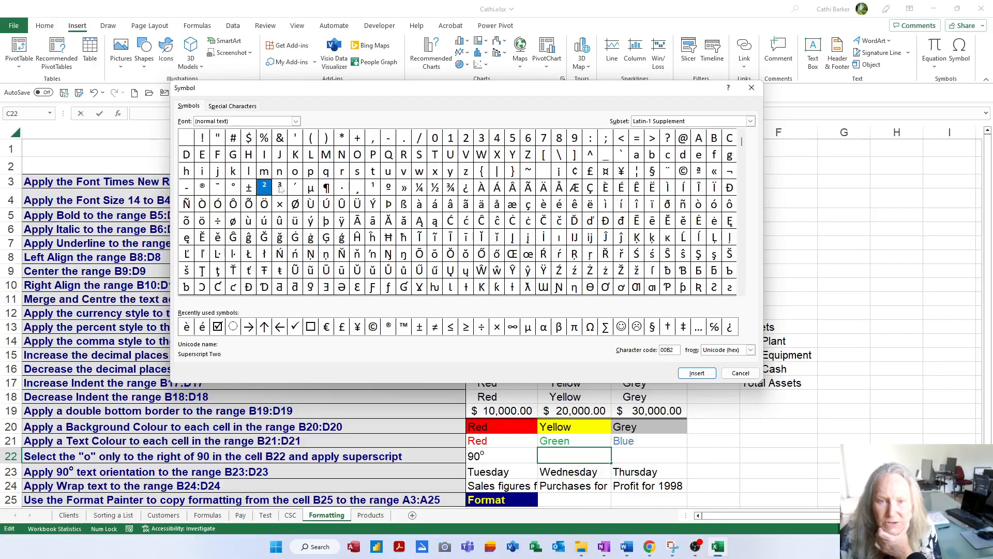
click(233, 187)
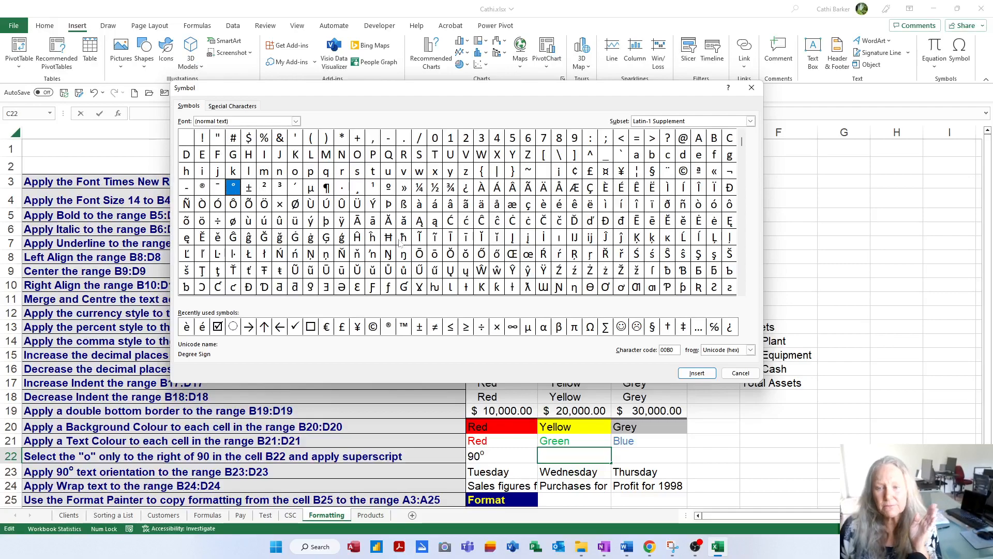
click(740, 373)
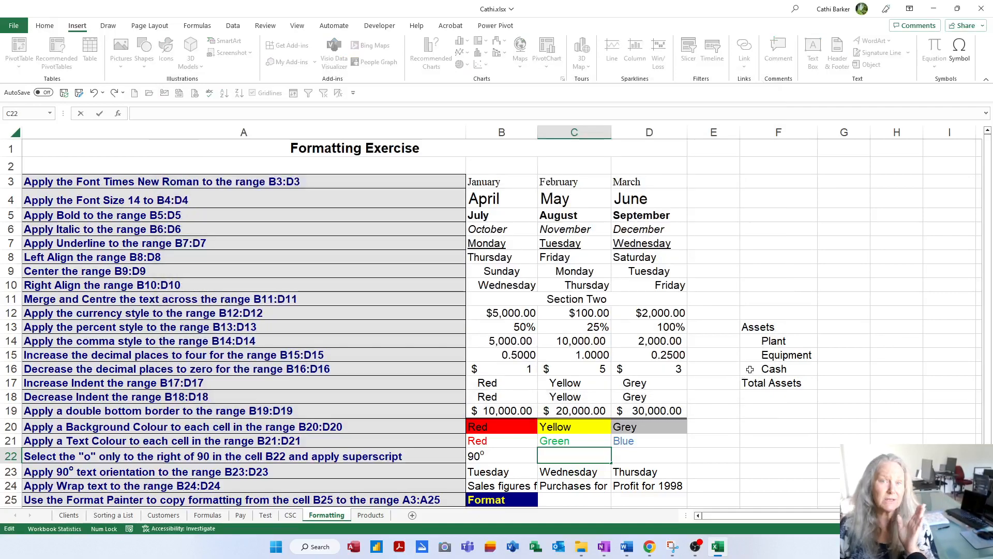
key(Escape)
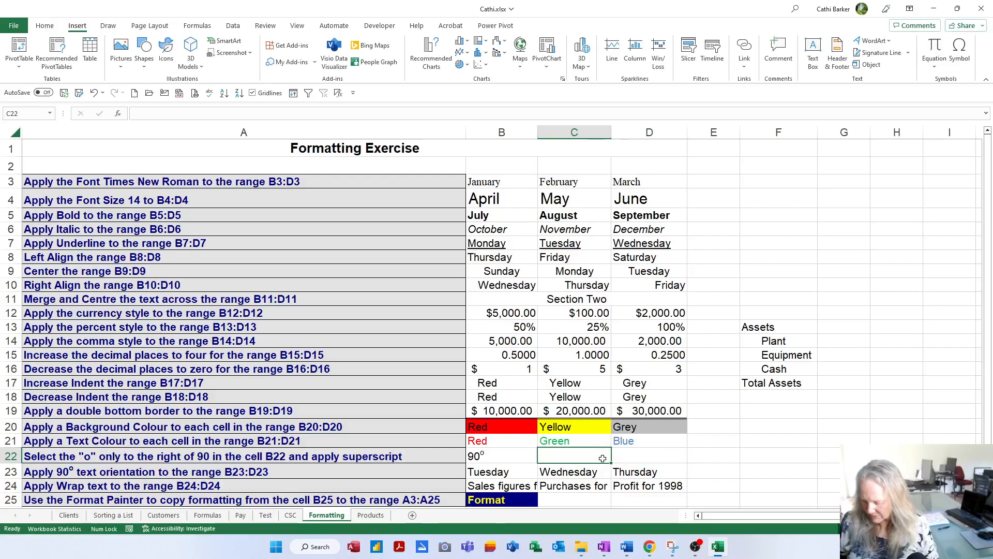
Step: Enter 360° in cell C22, producing the degree sign with its Alt character code
text(360)
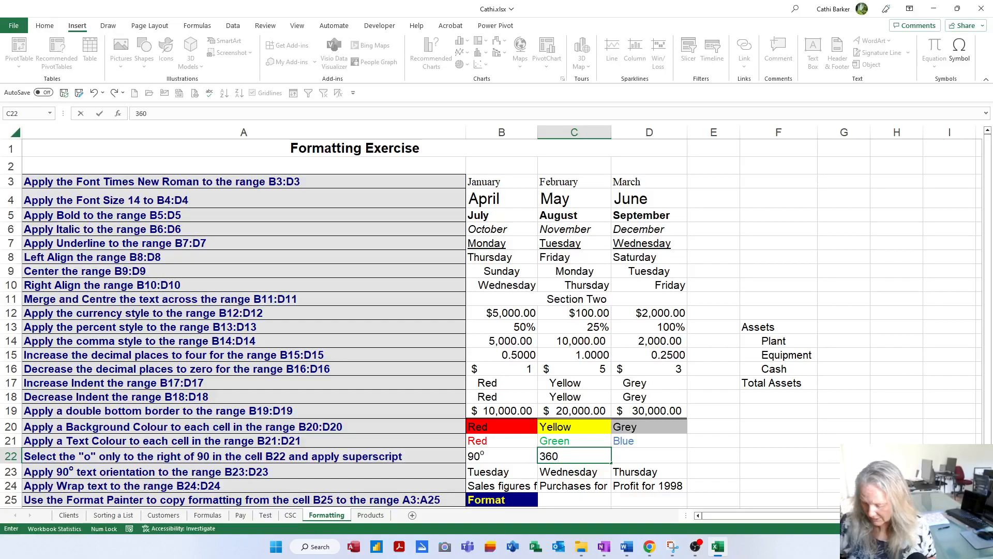
key(alt)
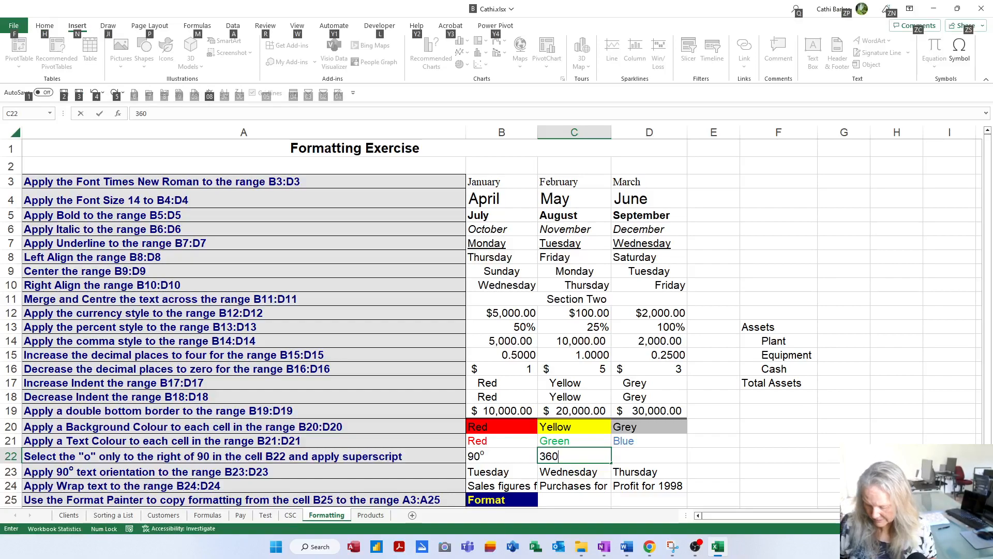
key(alt)
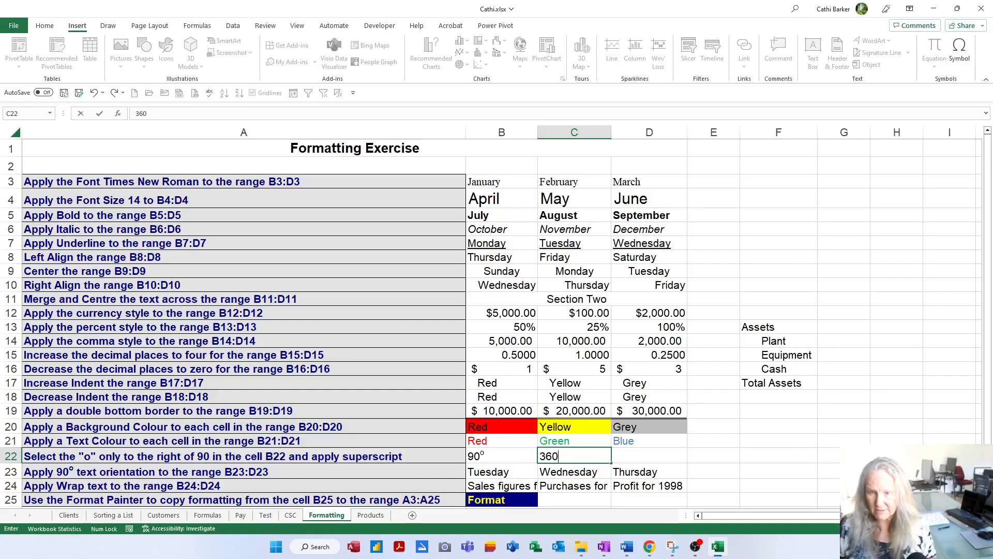
text(°)
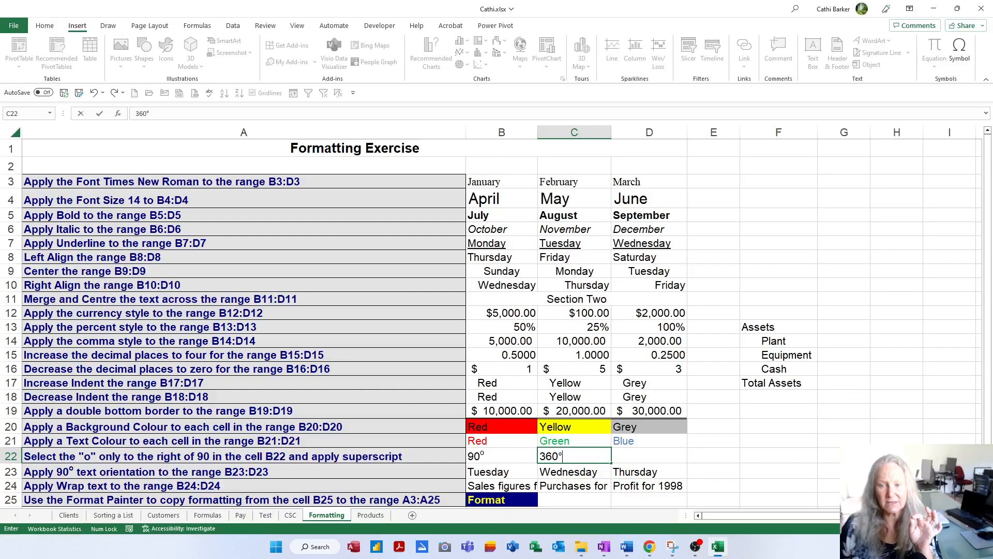
Step: Enter the note ALT 0176 in F20 and the degree sign ° it produces in G20
click(785, 444)
key(Up)
key(Caps_Lock)
text(ALT 0176)
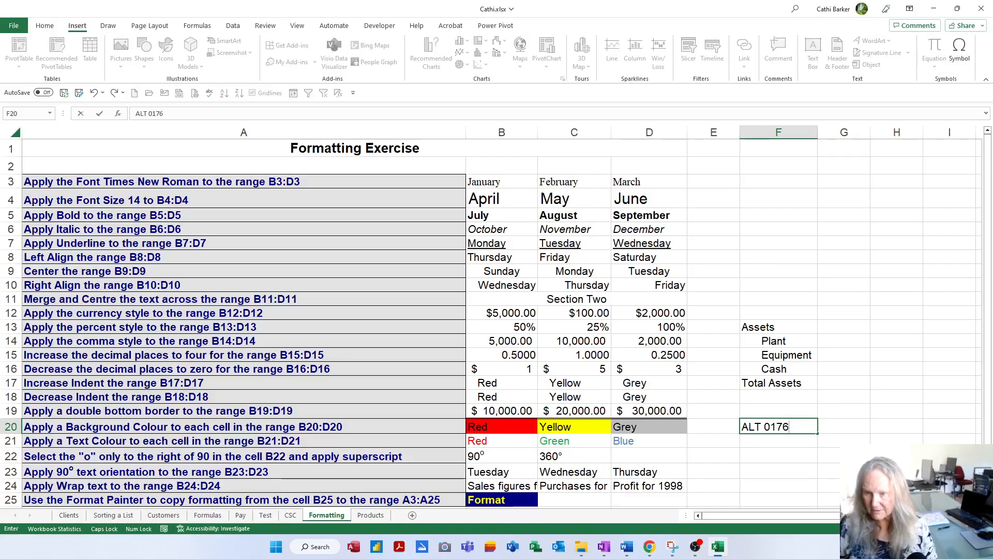
key(Tab)
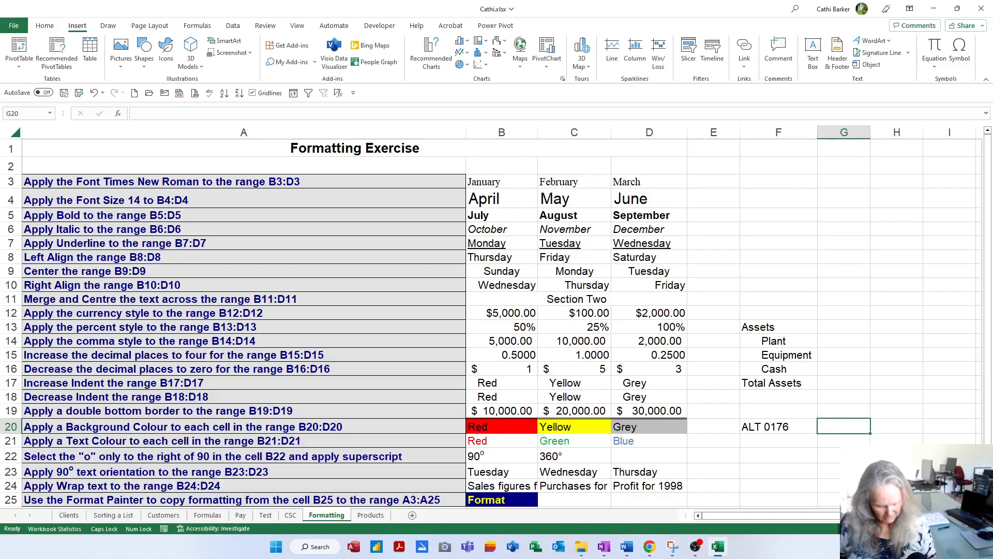
text(°)
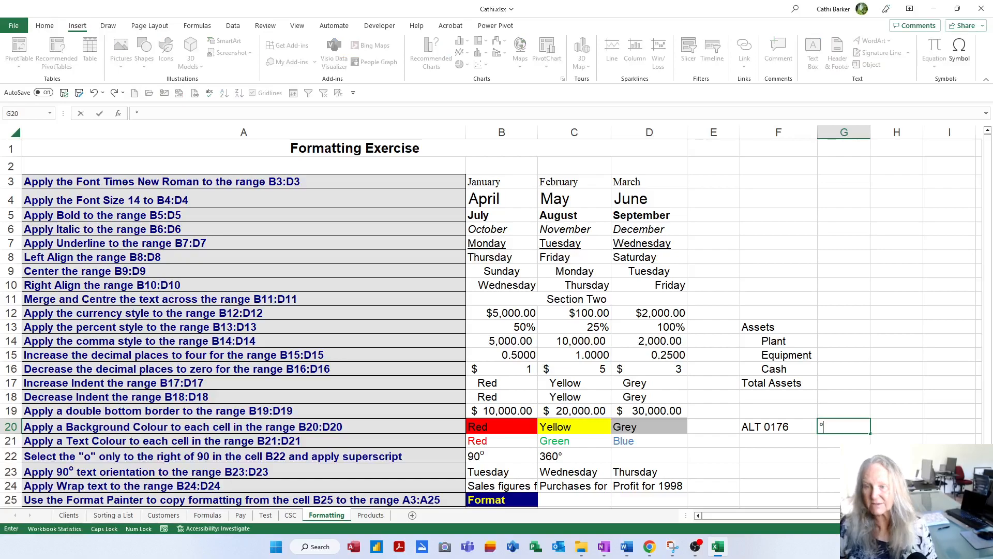
key(Return)
Step: Enter the note ALT 0178 in F21 and the superscript two character ² in G21
text(ALT 017)
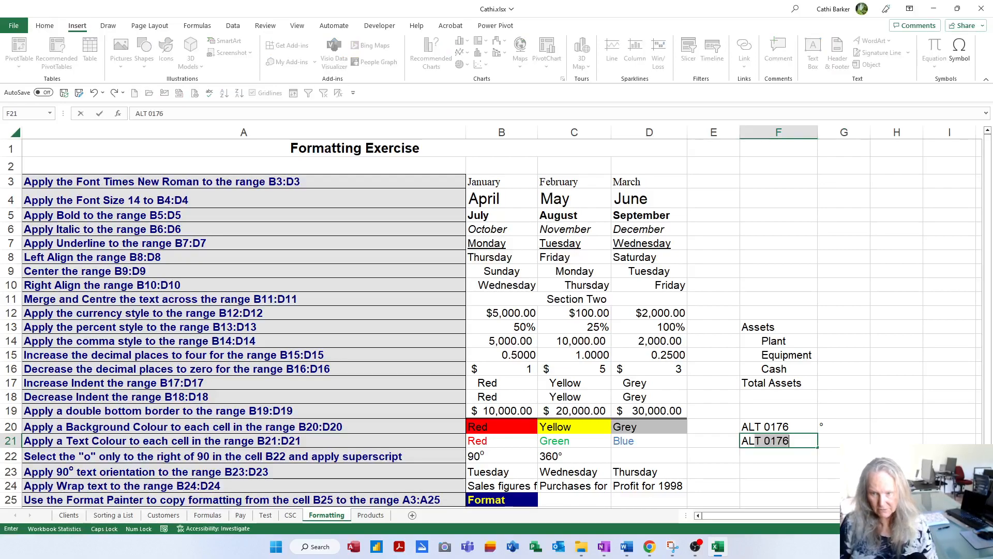
text(8)
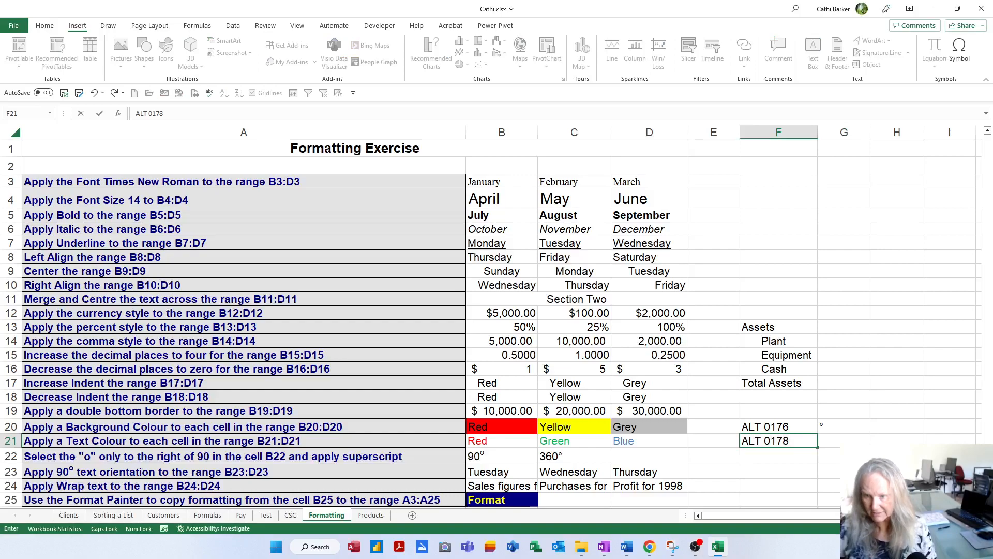
key(Tab)
text(²)
key(Return)
Step: Enter the note ALT 0179 in F22 and the superscript three character ³ in G22
text(ALT 0179)
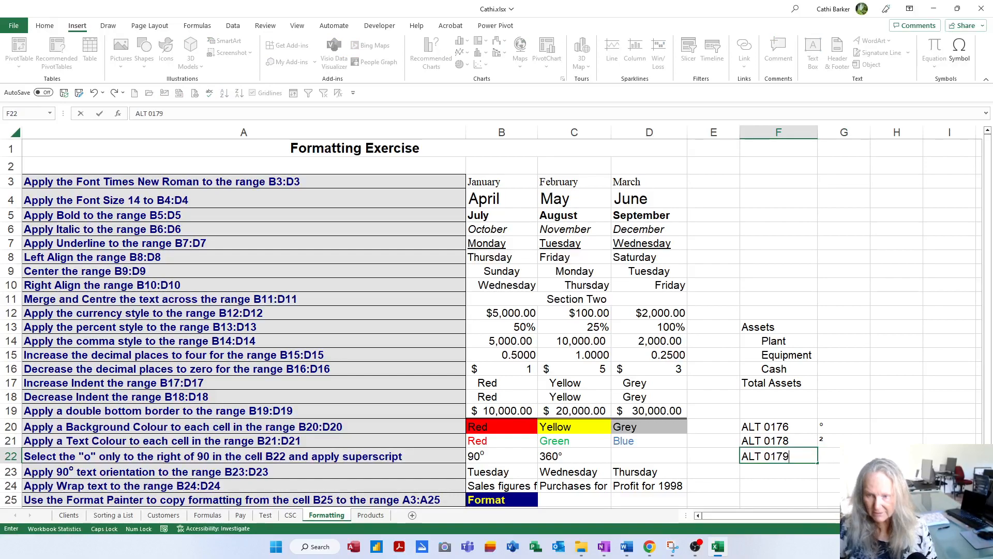
key(Tab)
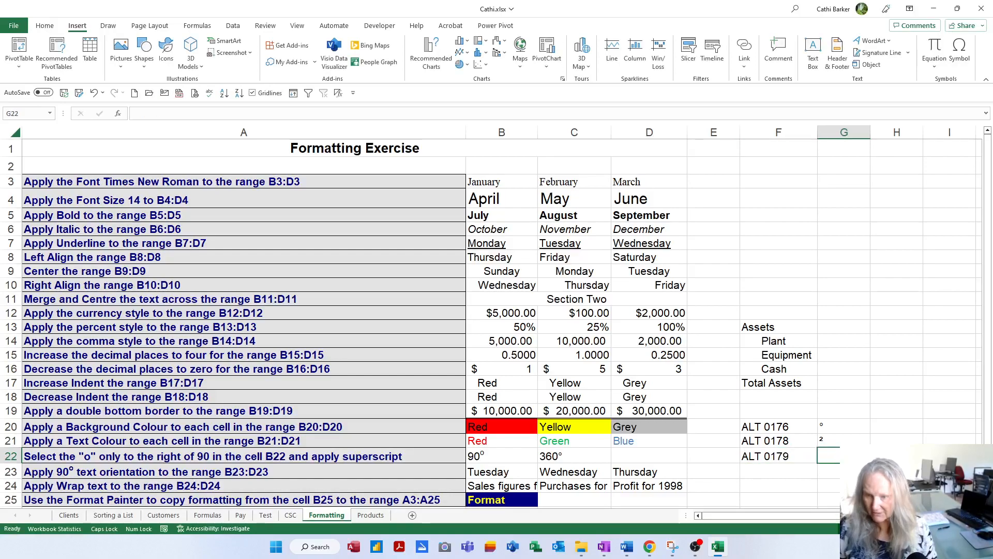
text(³)
key(Return)
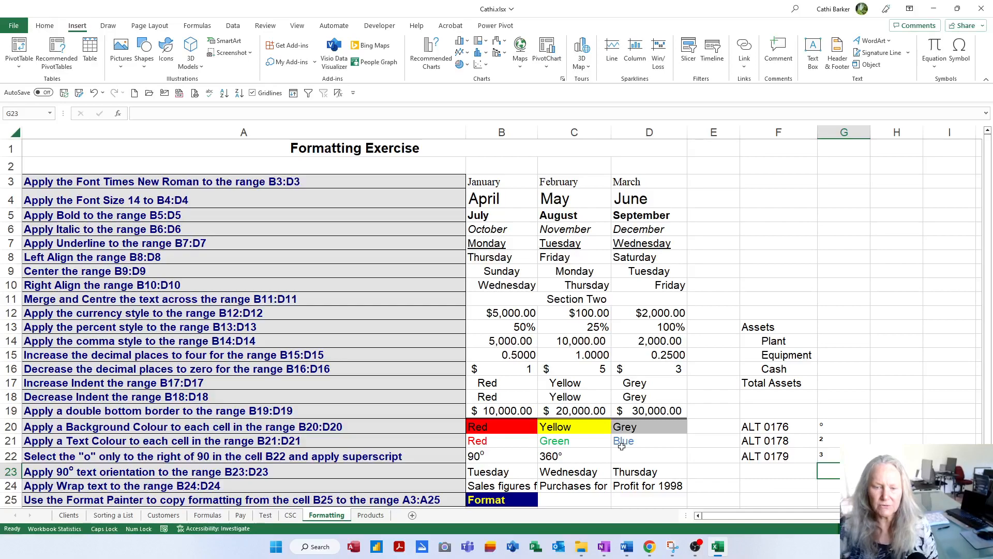
Step: Look up the keystroke codes of the degree sign and superscript three in the Windows Character Map and close it
click(276, 546)
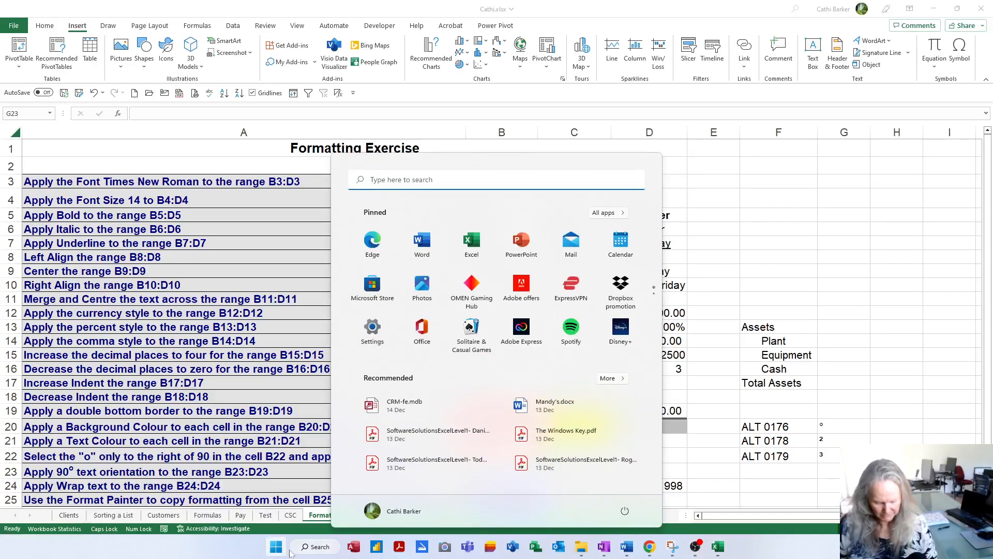
text(CHAR)
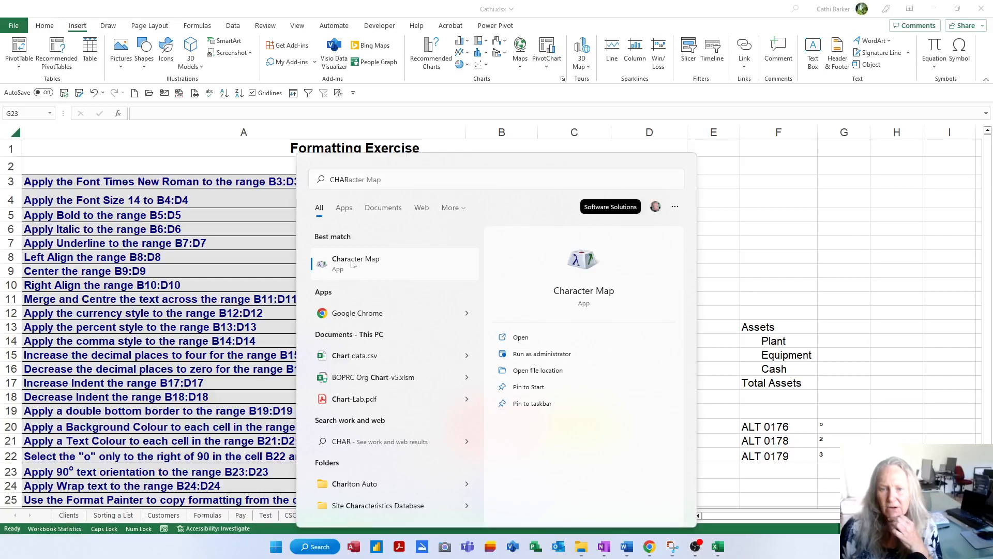
click(351, 263)
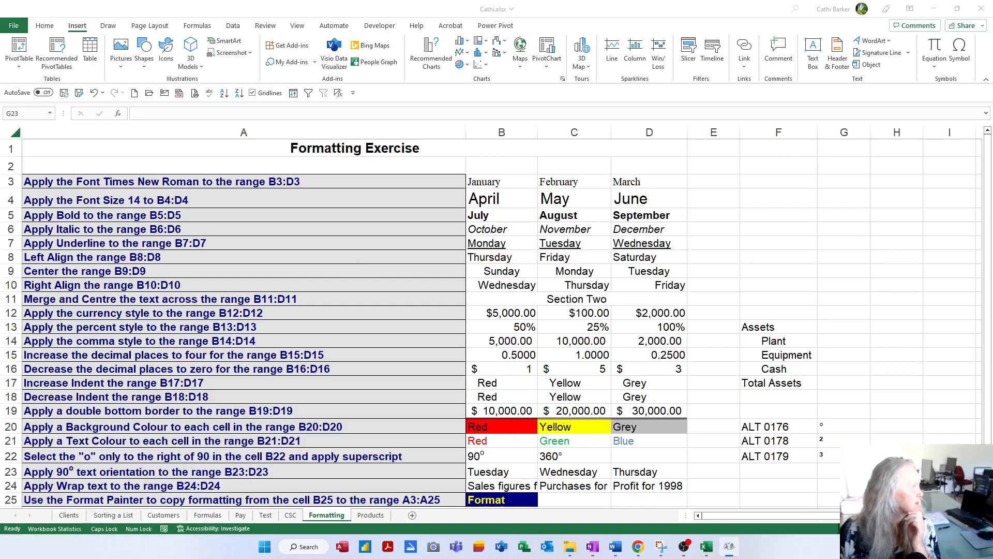
drag(106, 98, 418, 136)
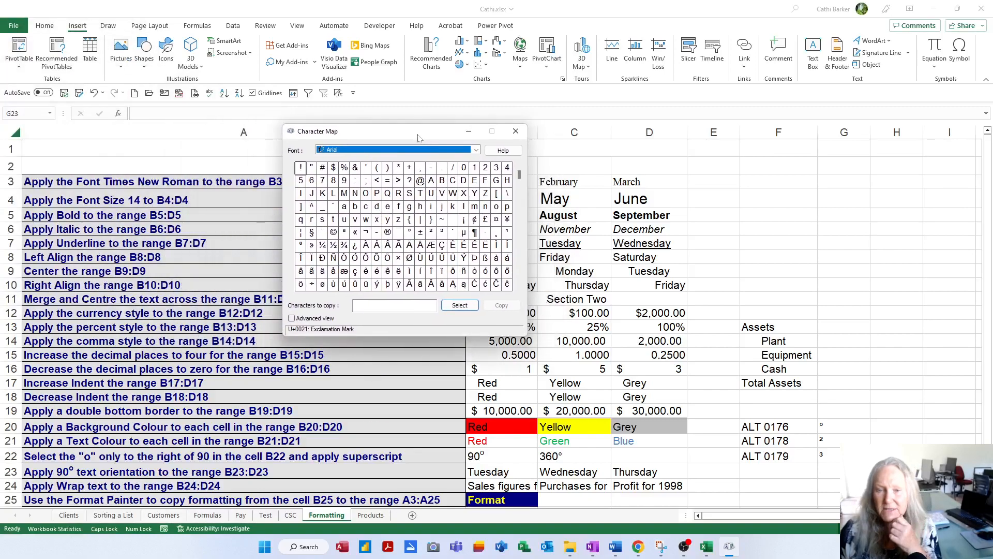
click(410, 231)
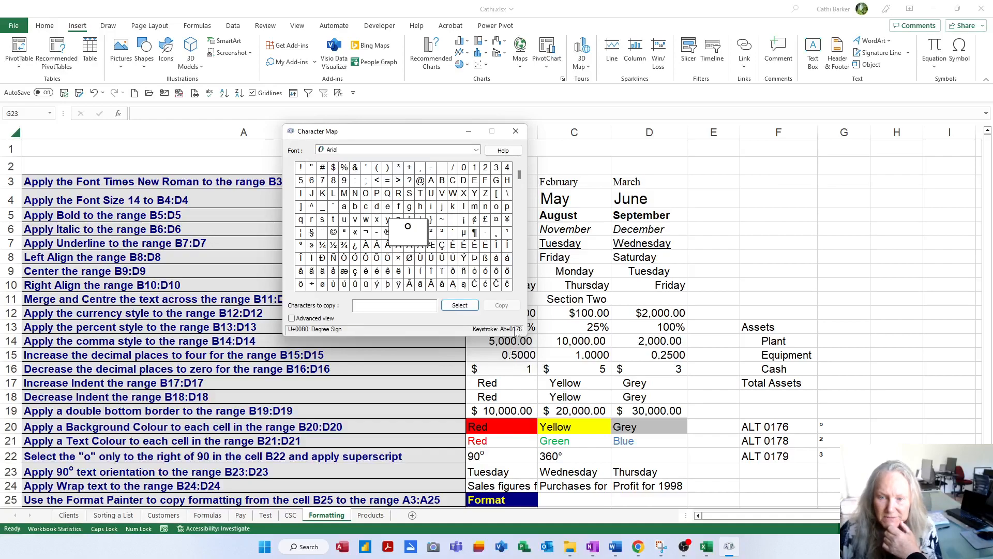
click(441, 232)
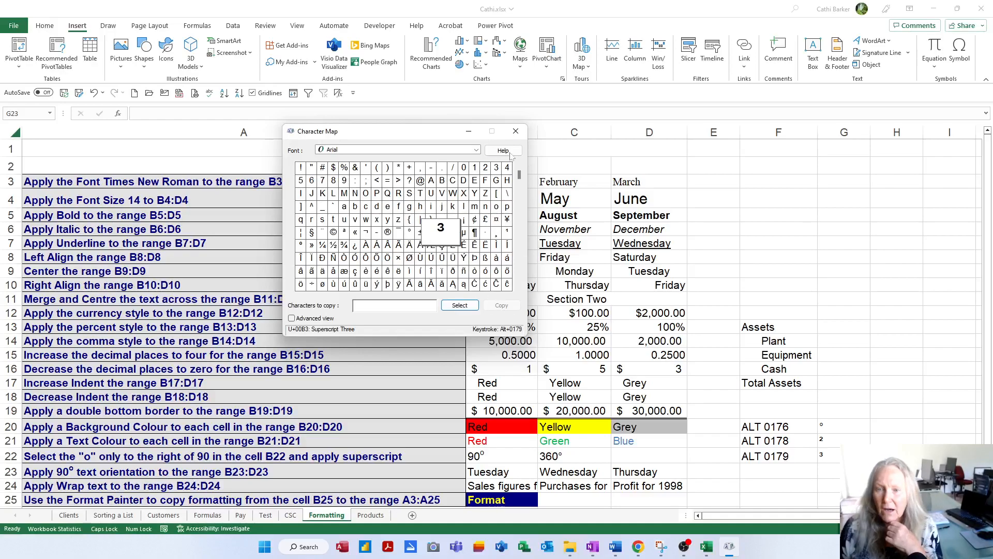
click(516, 131)
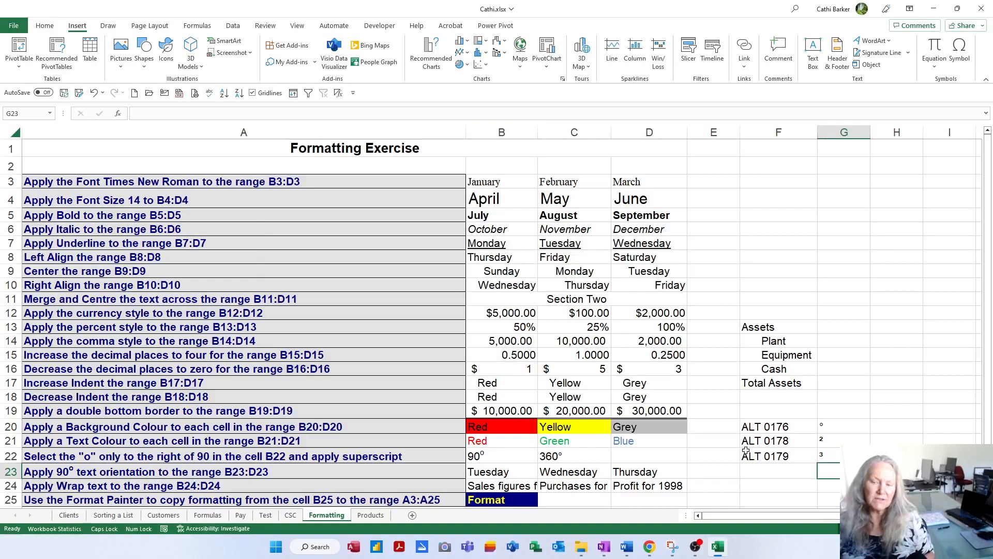
Step: Enter the note WINDOWS KEY AND FULL STOP in F23
key(Left)
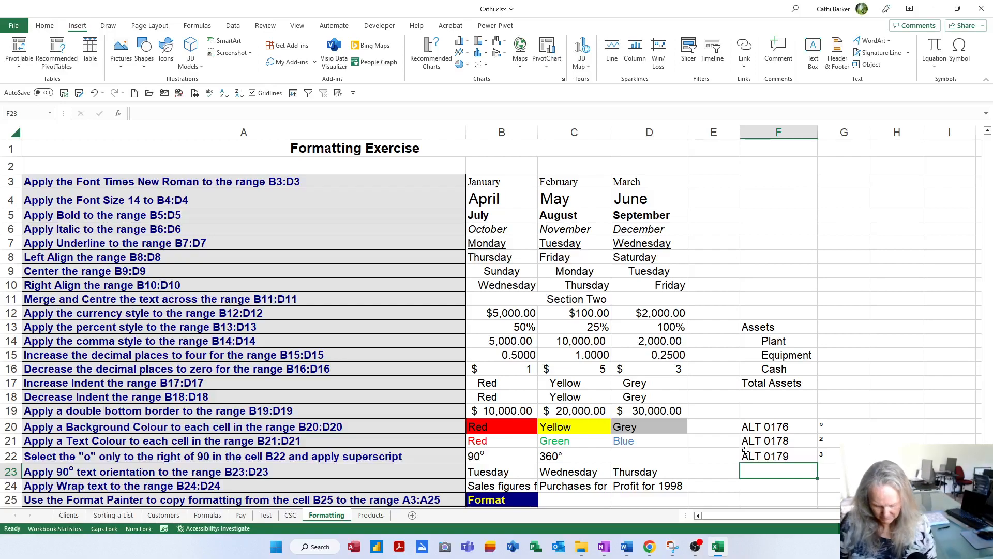
text(SIN)
key(BackSpace)
key(BackSpace)
key(BackSpace)
text(WINDOWS KEY AND FULL STOP)
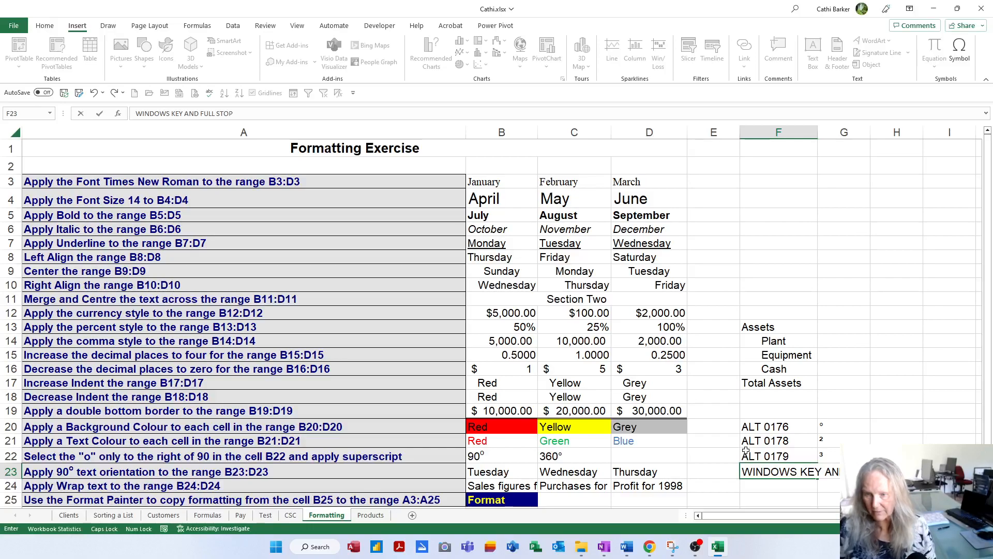
key(Return)
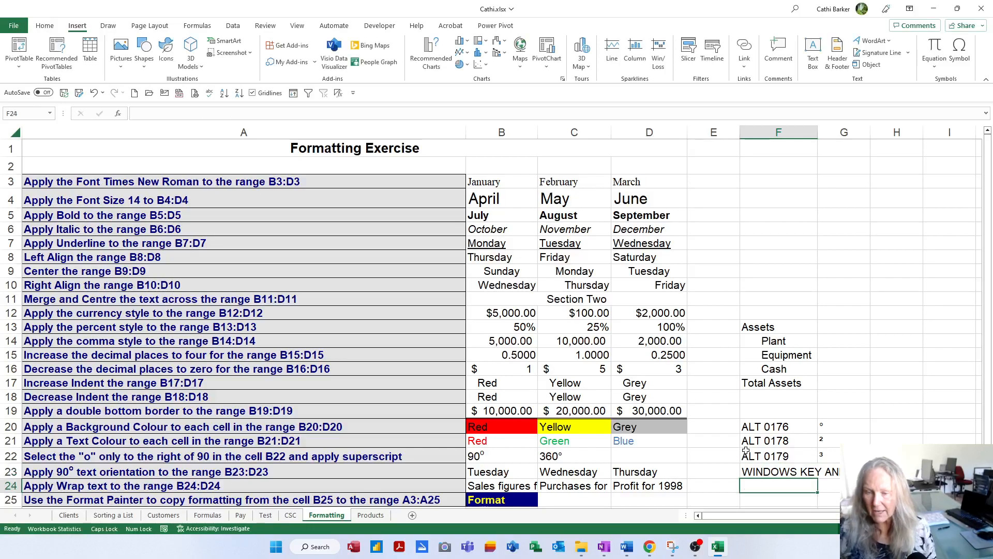
Step: With D22 selected, bring up the Windows emoji panel and examine its emoji and GIF categories
click(663, 454)
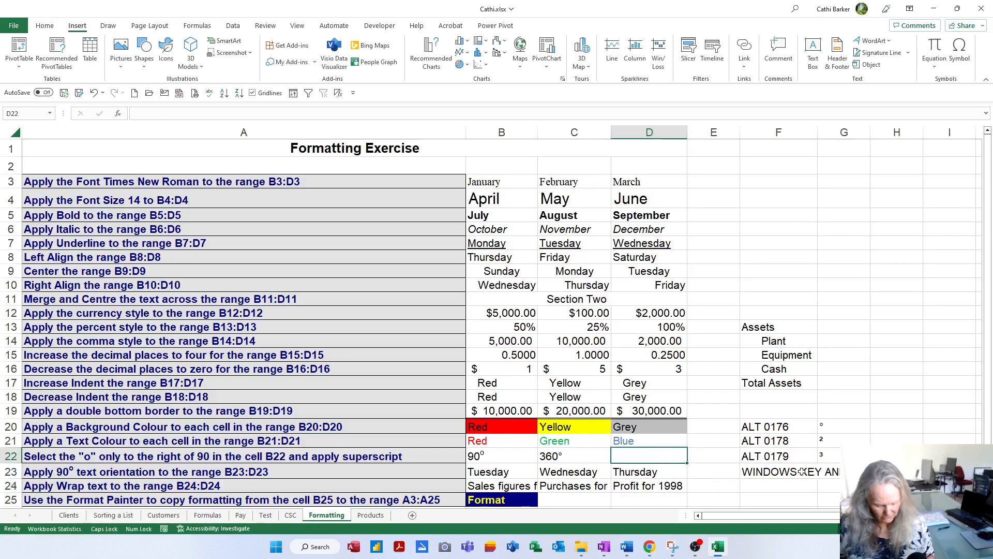
key(super+period)
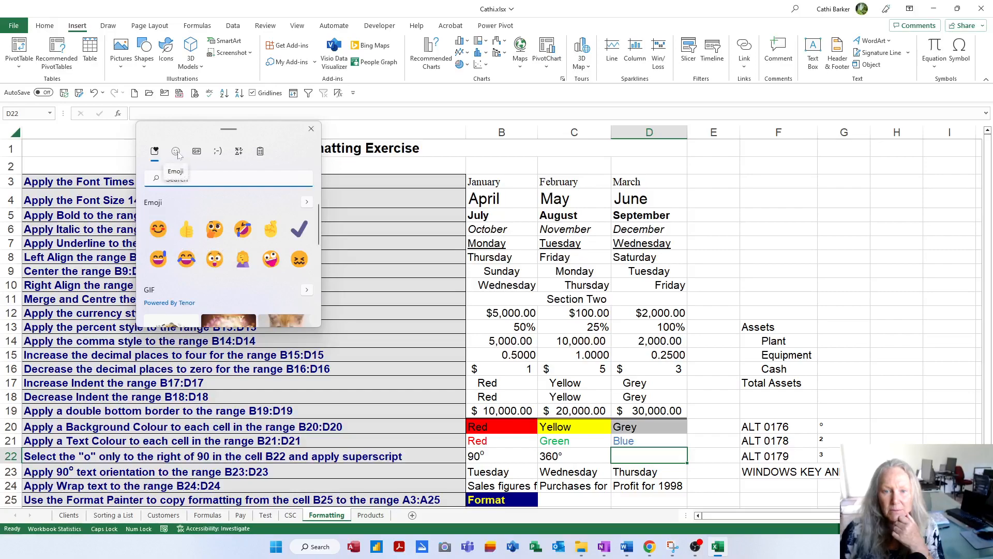
click(178, 153)
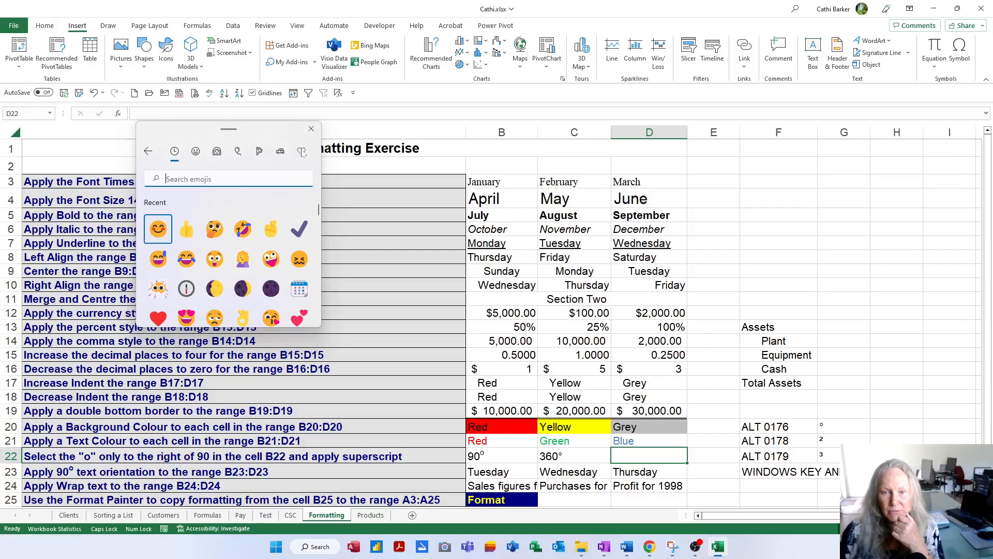
click(148, 156)
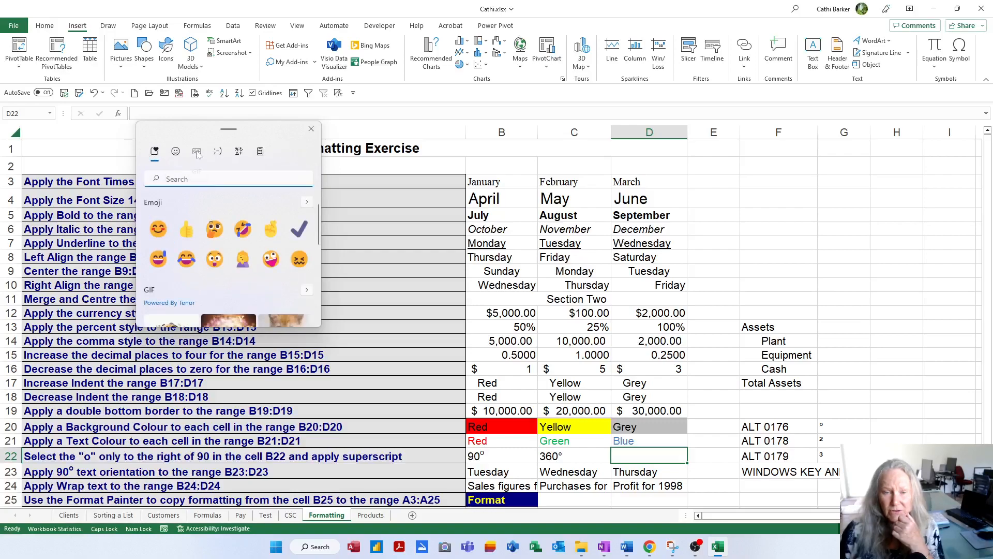
click(197, 149)
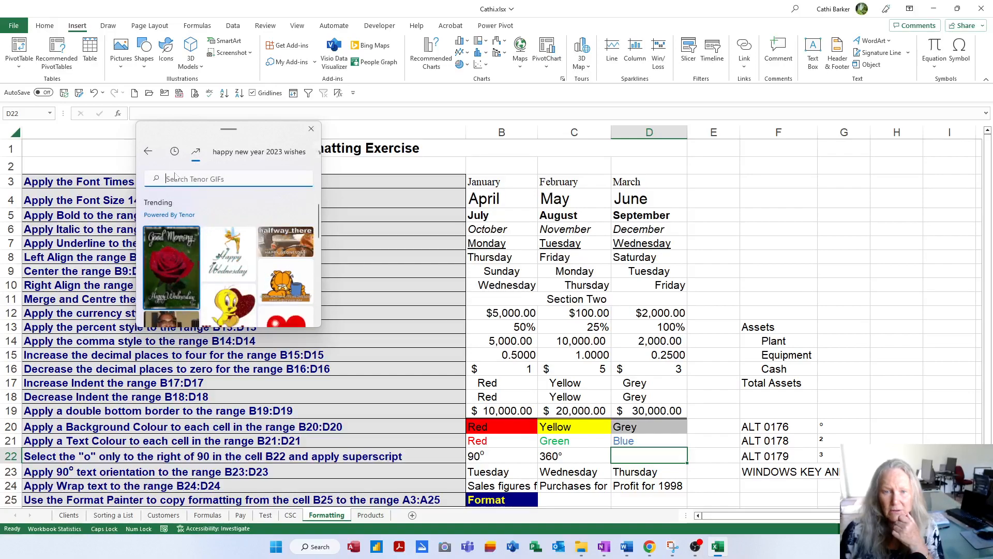
click(149, 155)
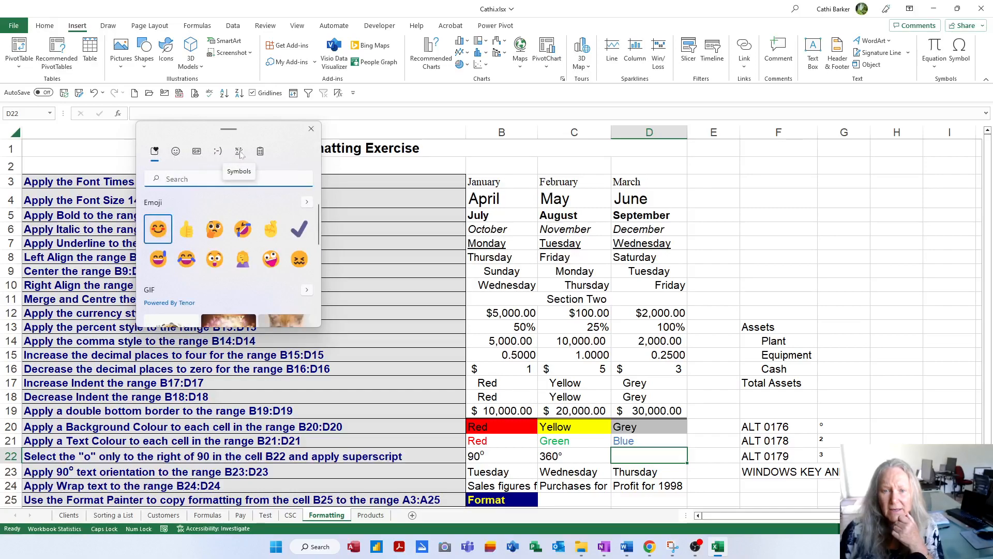
Step: Examine the emoji panel's symbols, including General punctuation, Latin symbols and Geometric symbols, and the symbols section of its overview
click(239, 152)
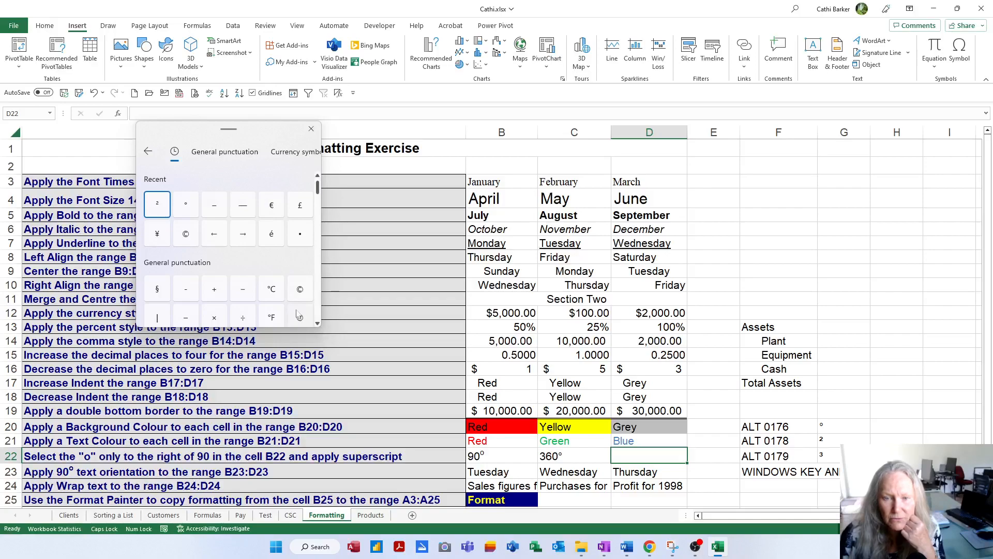
scroll(297, 310, down, 3)
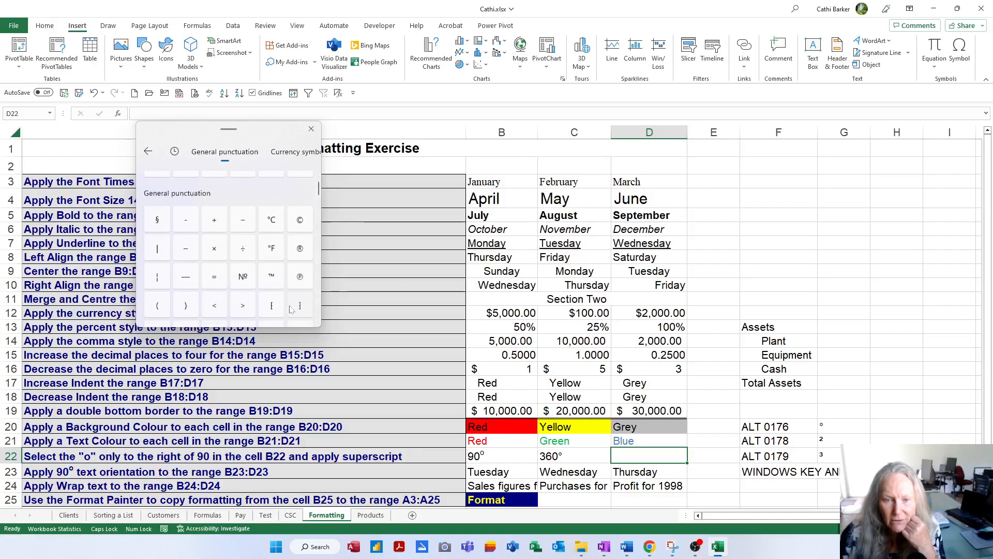
scroll(271, 266, down, 3)
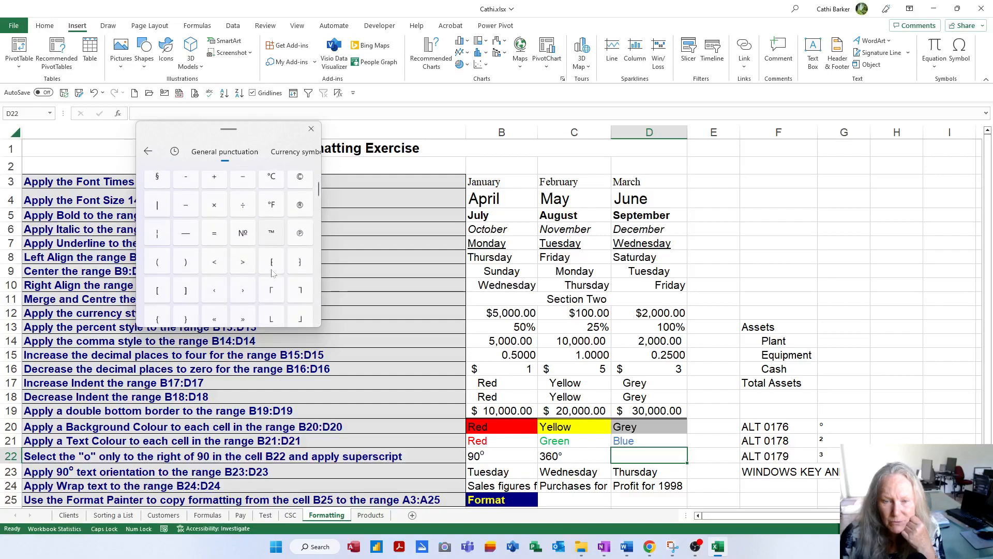
scroll(274, 280, down, 4)
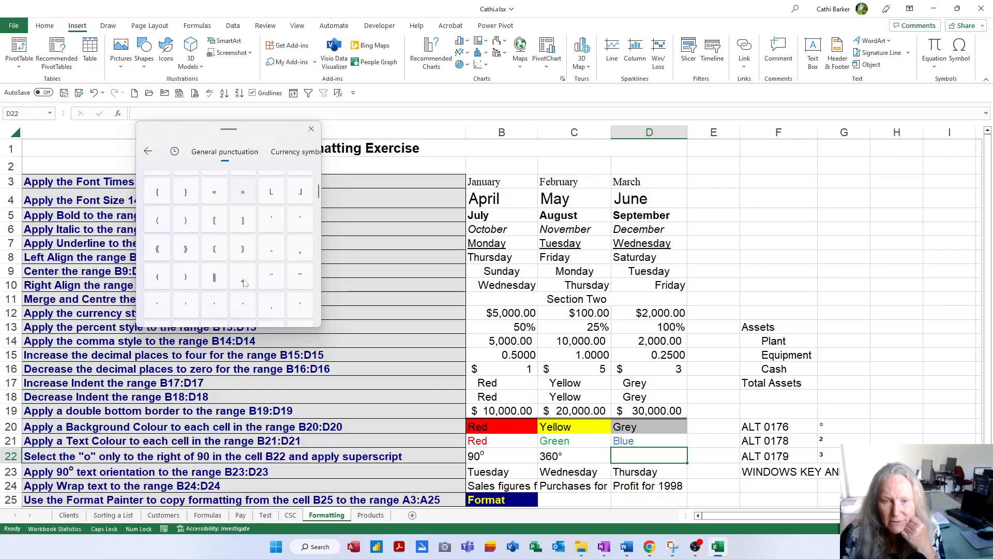
scroll(279, 287, down, 3)
scroll(284, 288, down, 6)
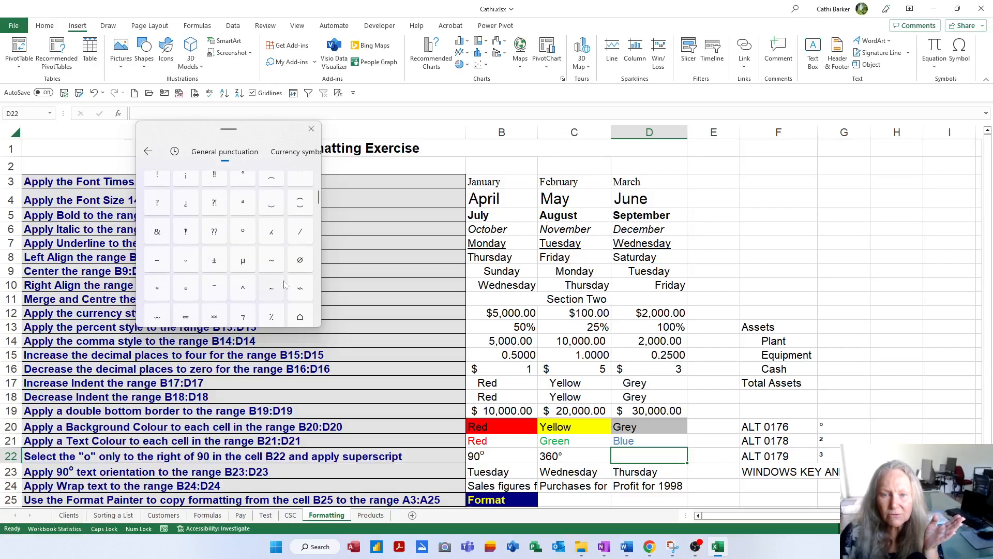
click(295, 152)
click(317, 151)
click(207, 152)
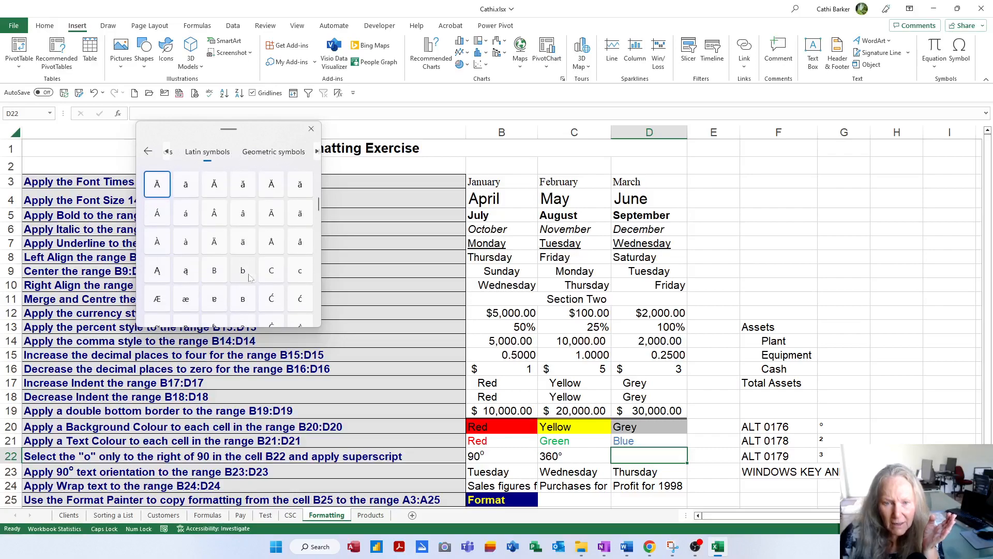
scroll(248, 277, down, 3)
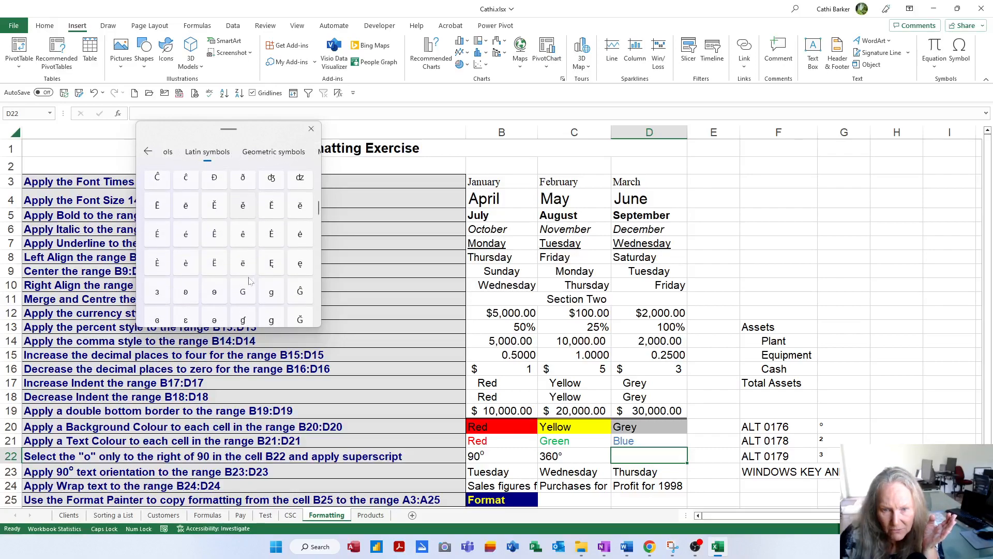
click(275, 153)
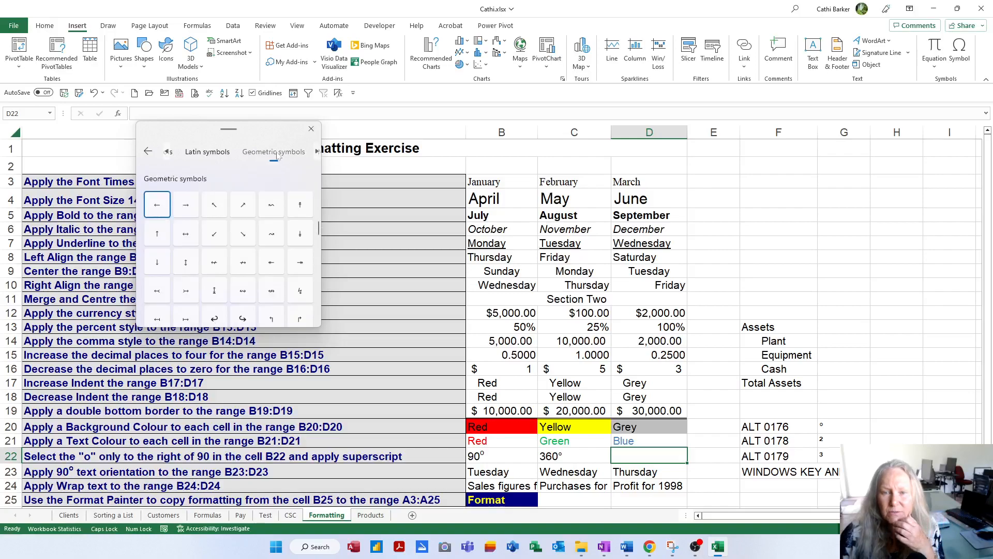
click(148, 152)
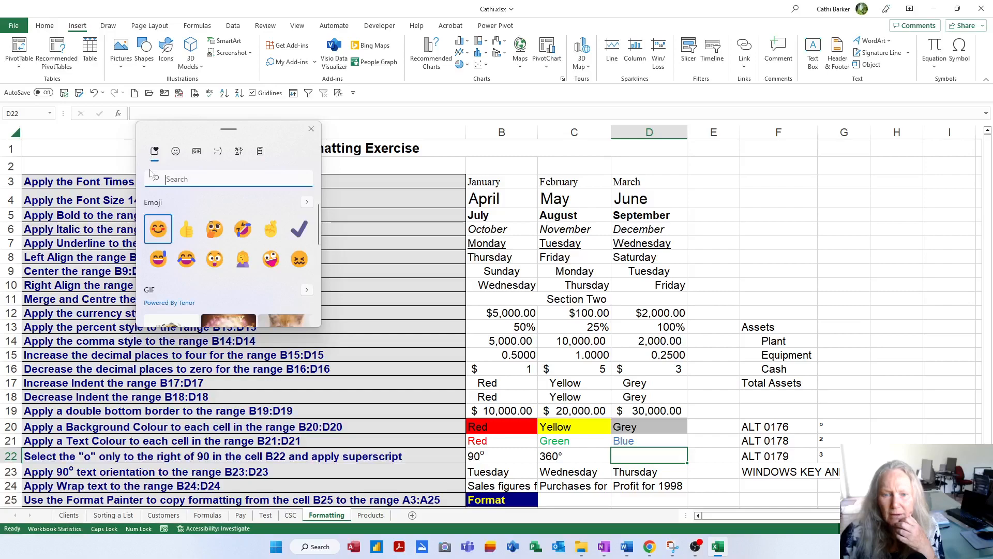
scroll(250, 243, down, 1)
scroll(251, 243, down, 5)
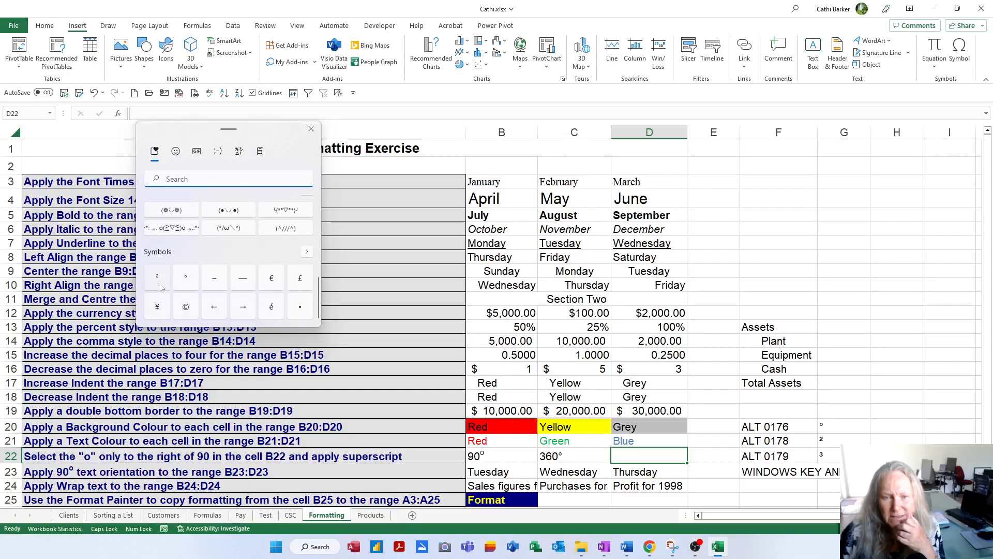
Step: Enter 180° in D22, inserting the degree sign from the Windows emoji panel's symbols
click(665, 455)
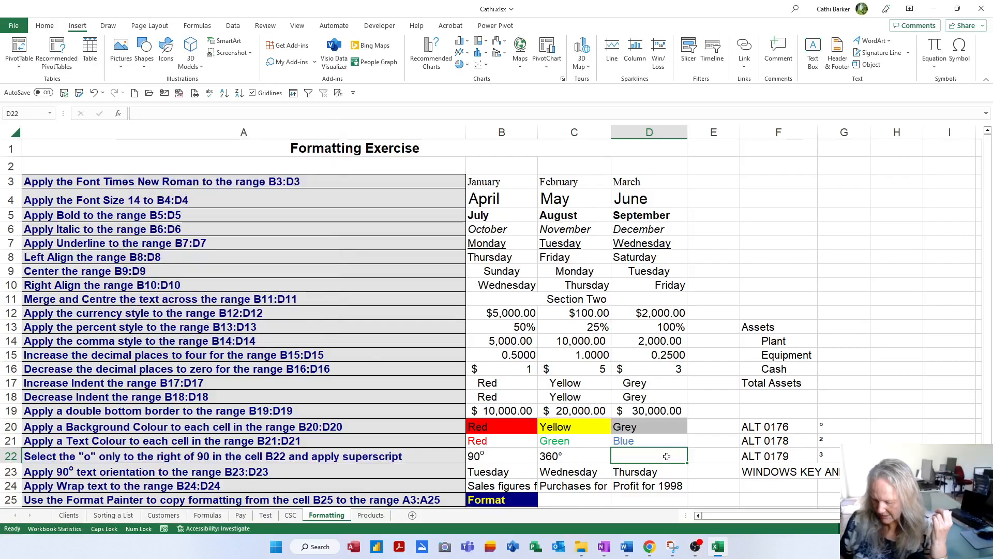
text(180)
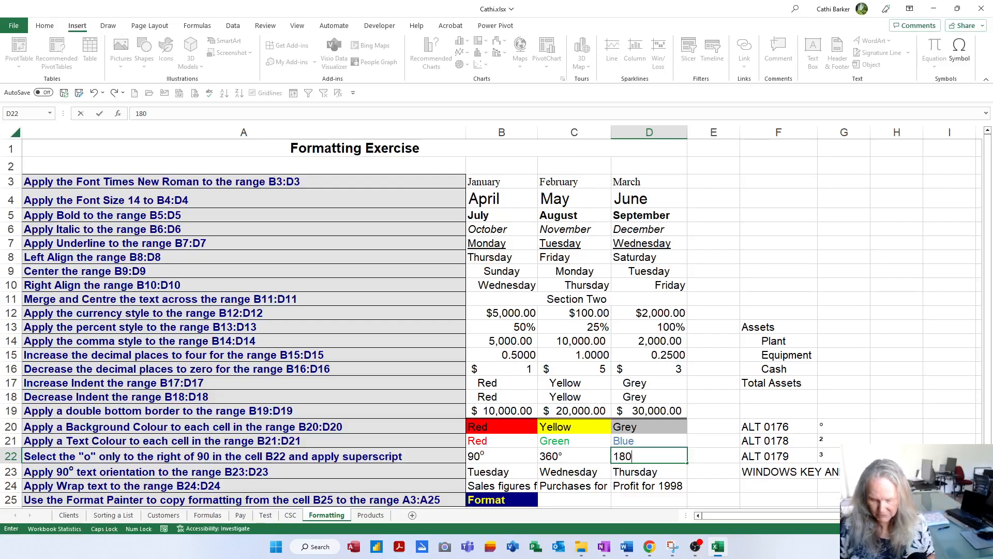
key(super+period)
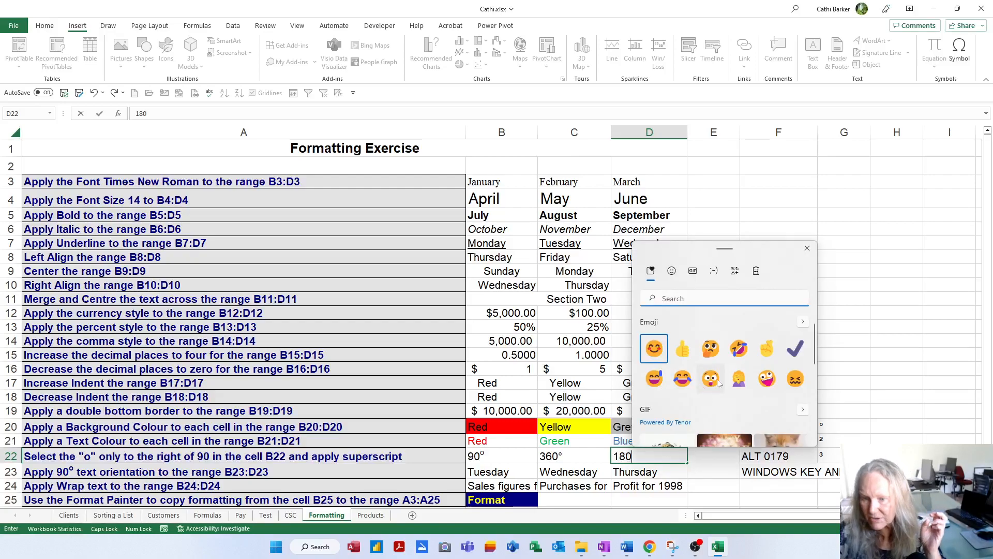
scroll(718, 382, down, 5)
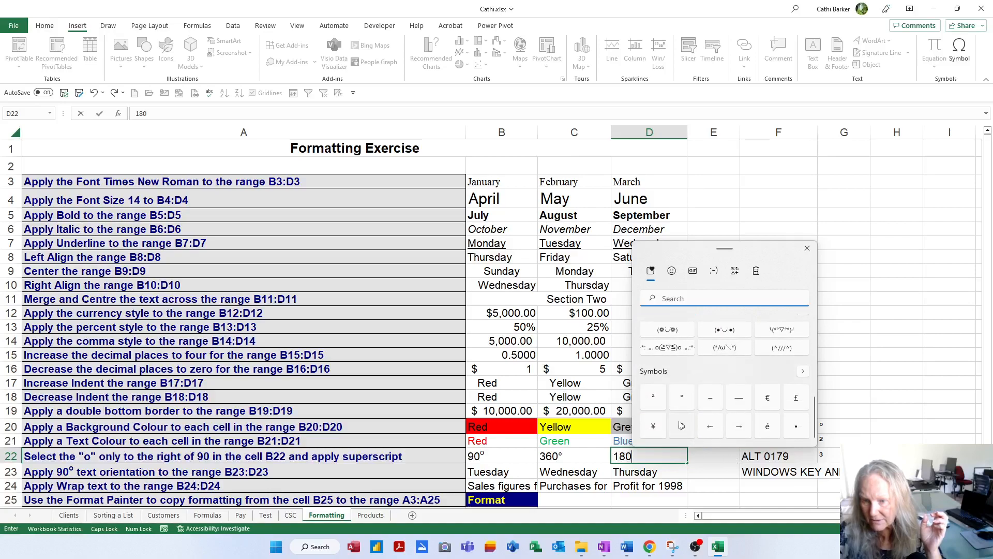
click(682, 398)
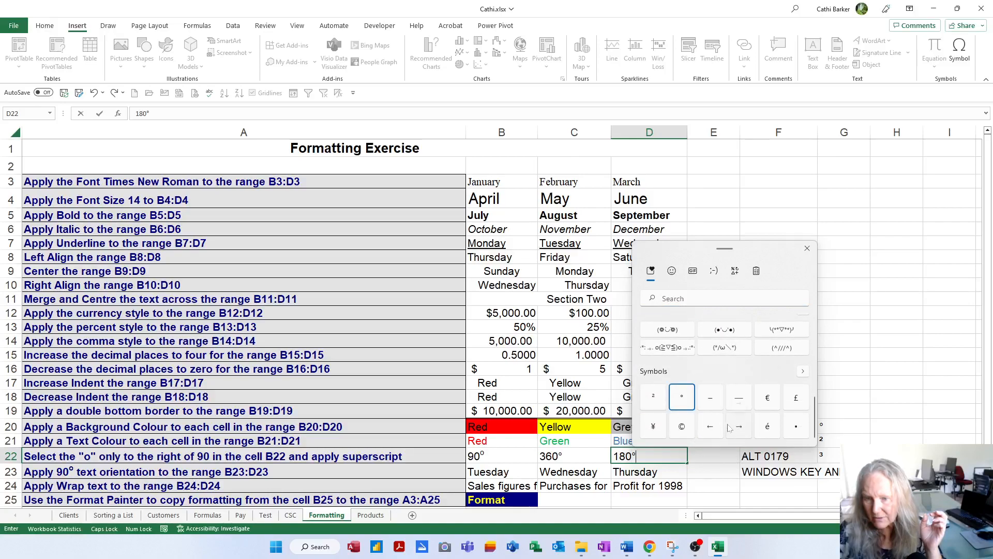
click(724, 456)
click(812, 456)
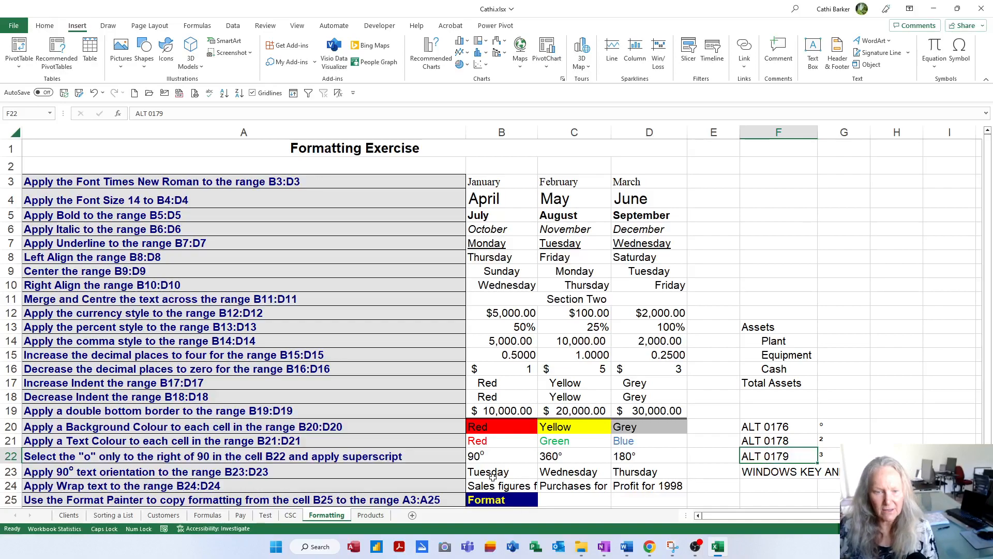
Step: Set the text orientation of B23:D23 to Angle Counterclockwise, and change it to Rotate Text Up
scroll(496, 474, down, 1)
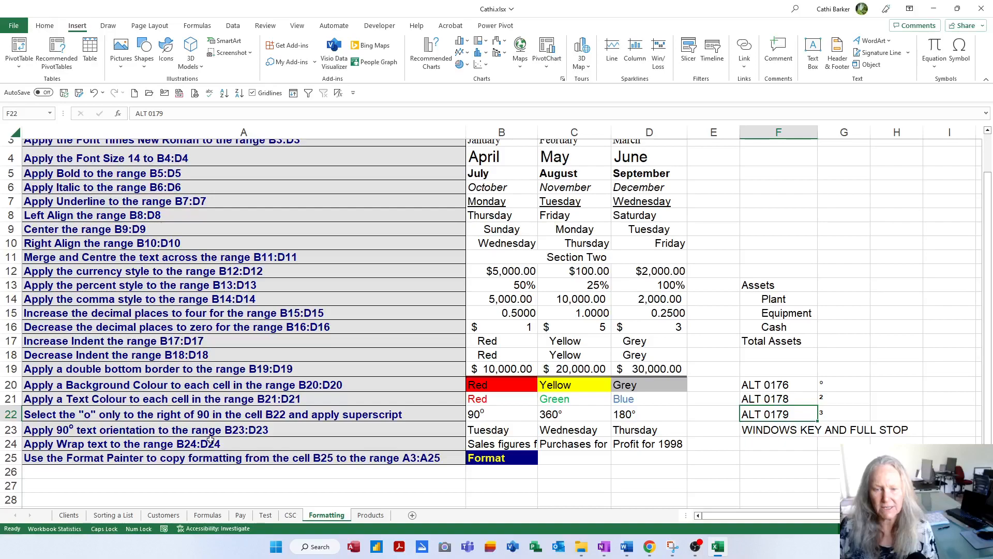
click(486, 429)
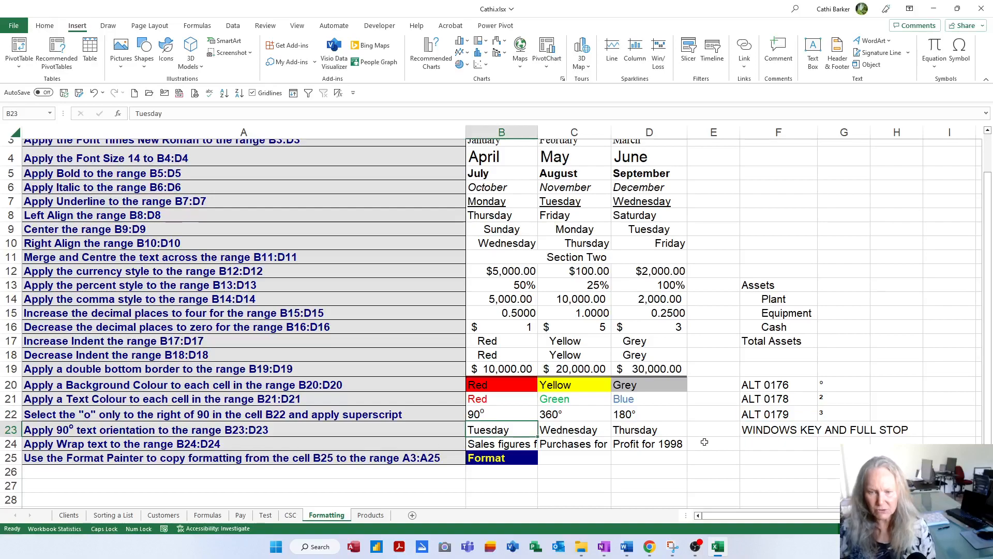
key(shift+Right)
key(shift+Right)
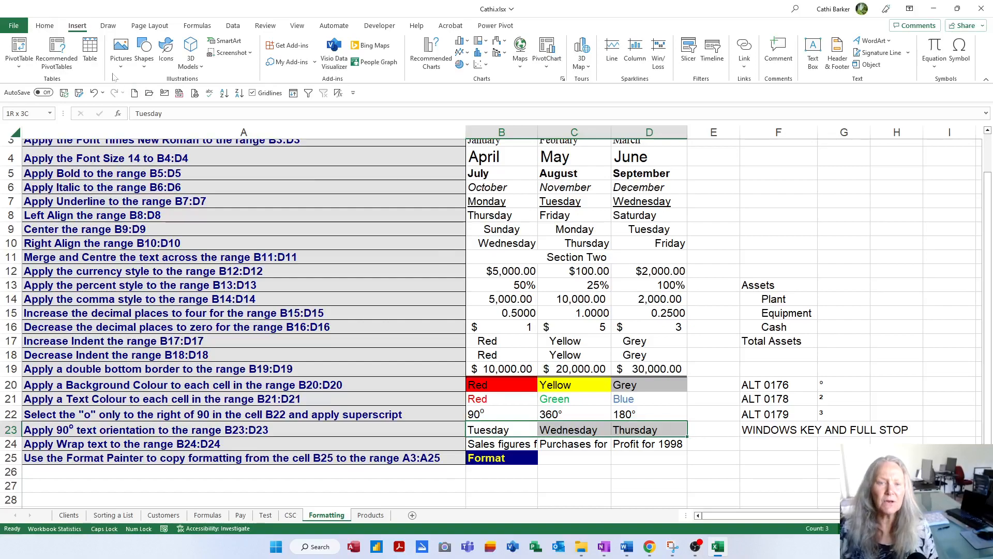
click(46, 26)
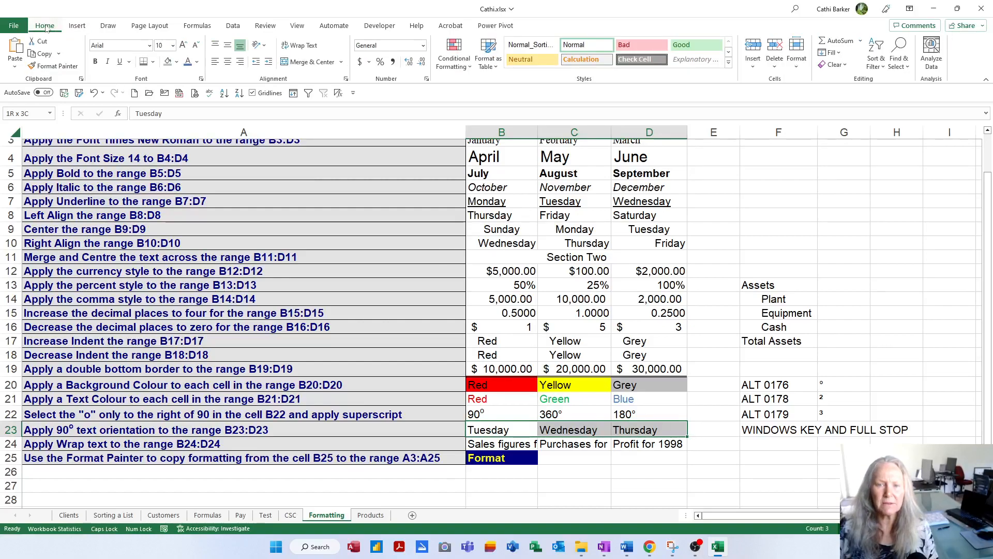
click(263, 47)
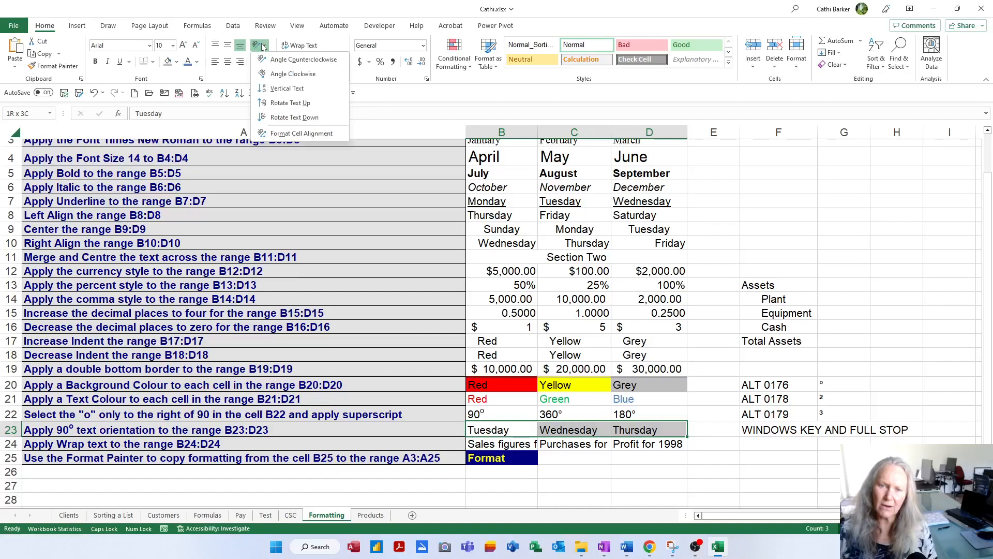
click(282, 60)
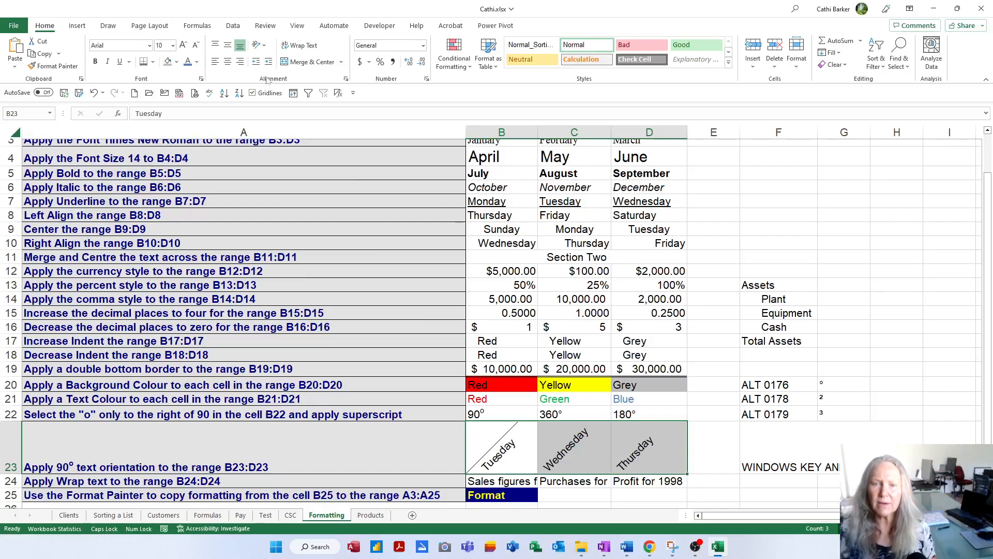
click(262, 46)
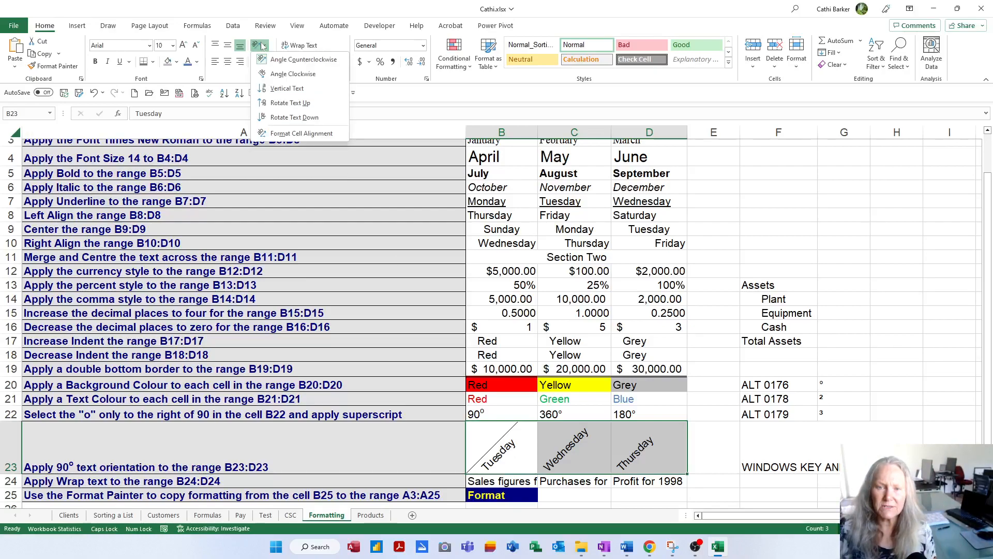
click(288, 103)
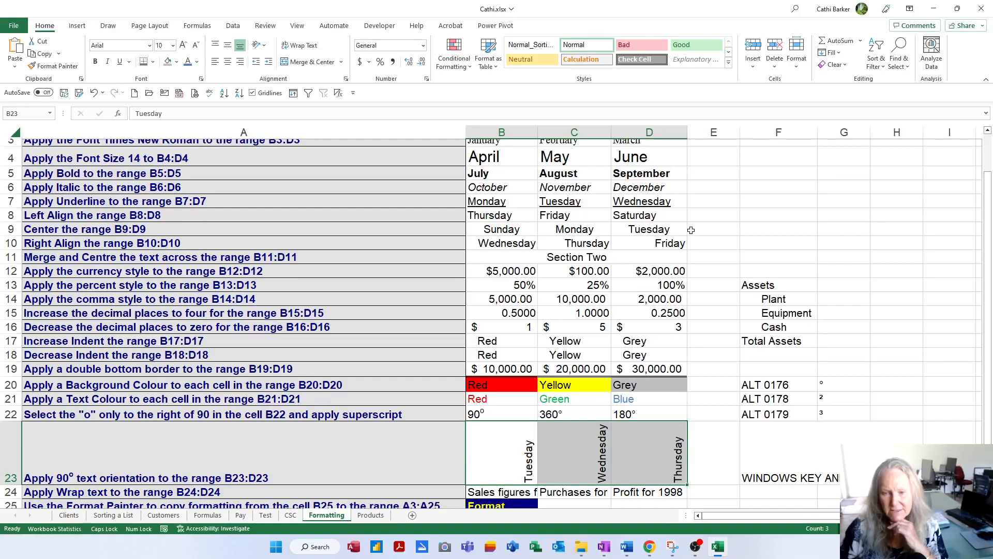
Step: Apply Wrap Text to the range B24:D24
scroll(664, 305, down, 2)
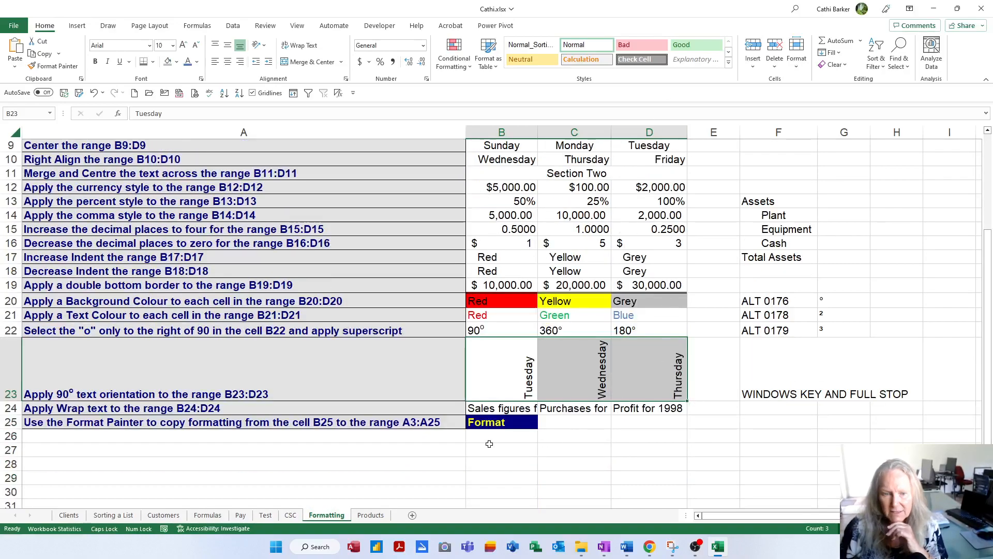
drag(482, 409, 624, 410)
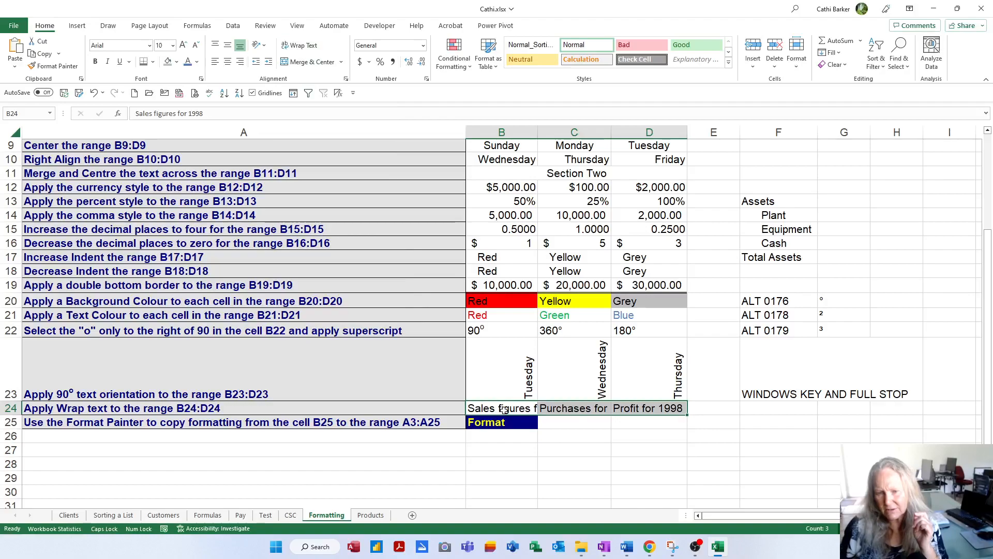
click(488, 411)
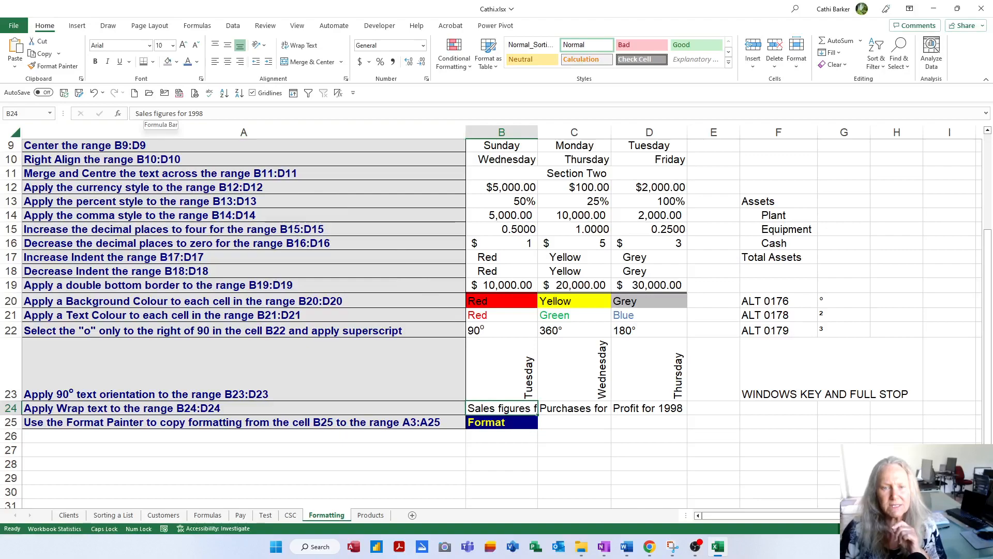
click(559, 409)
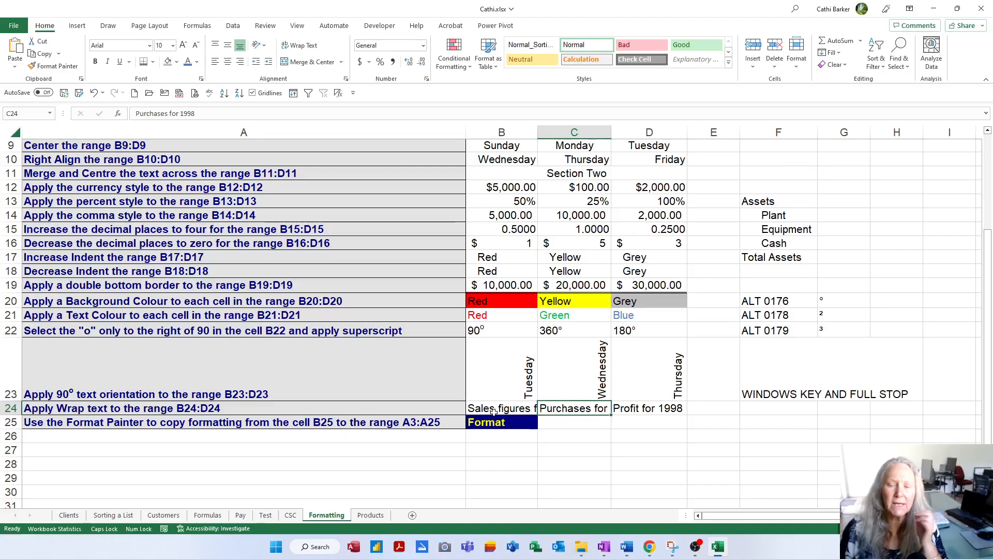
drag(494, 409, 621, 409)
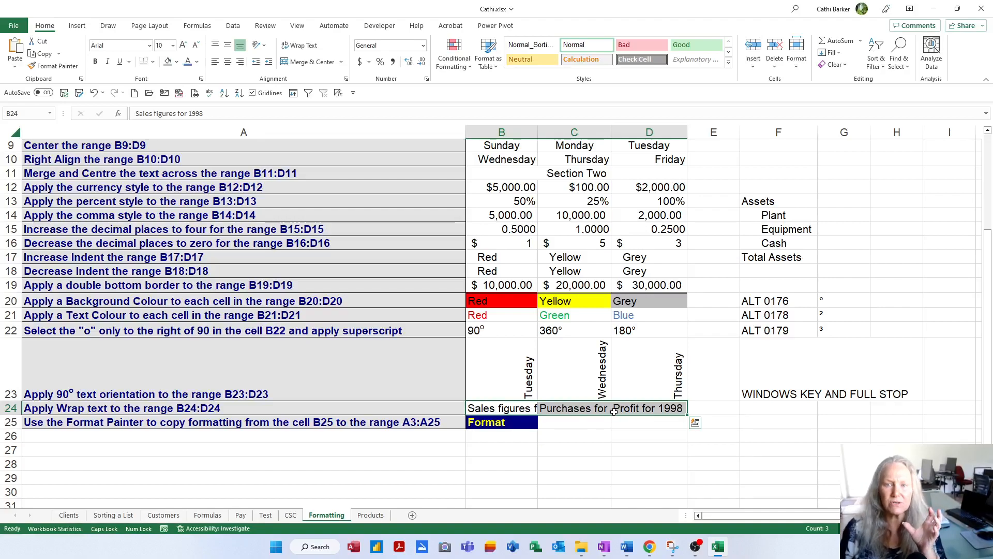
click(309, 47)
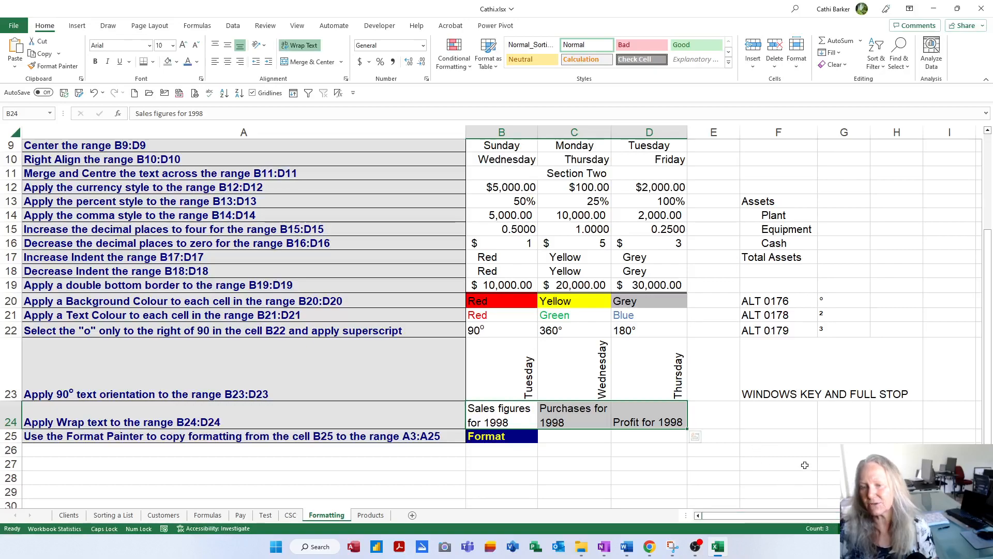
Step: Enter "Sales Figures for 2023" in F25, with Caps Lock off
click(816, 436)
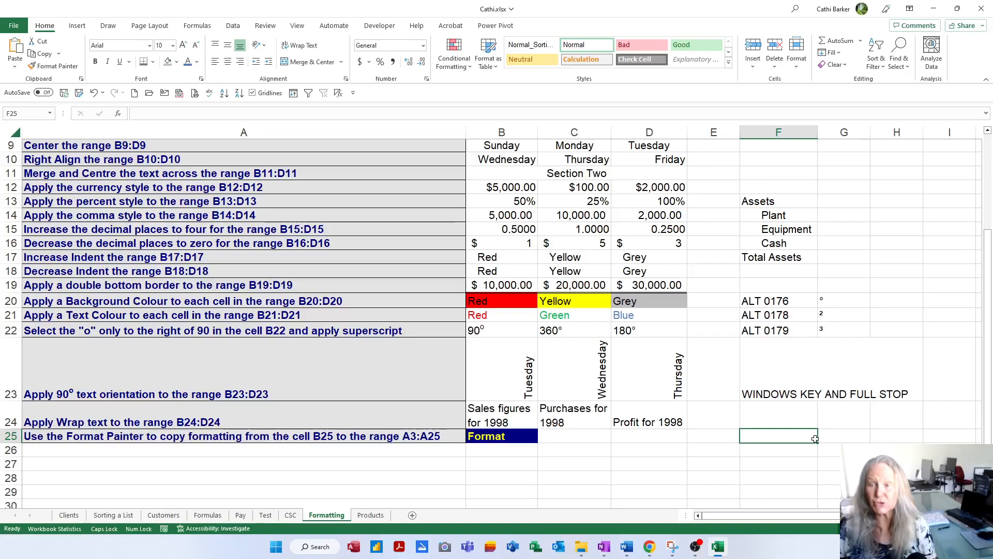
key(Caps_Lock)
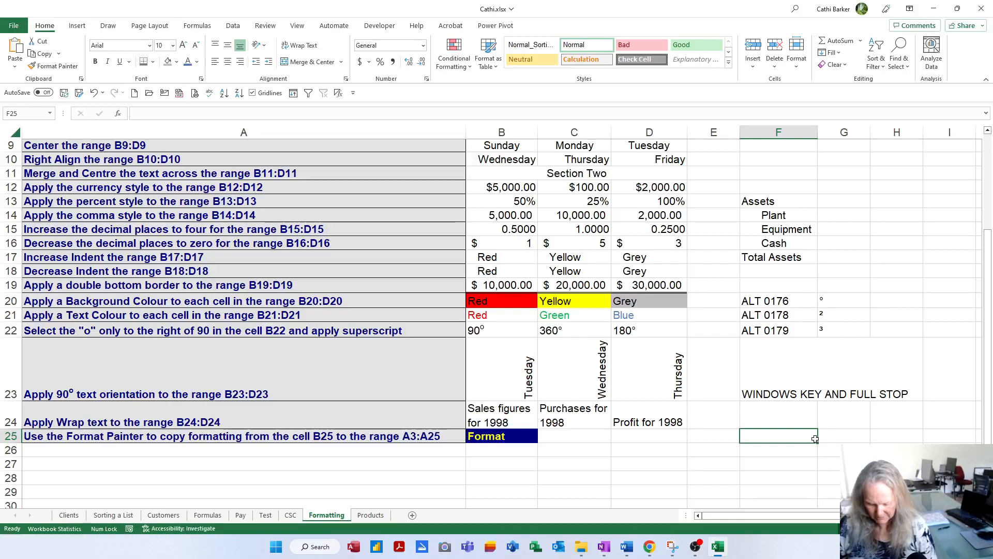
text(Sales F)
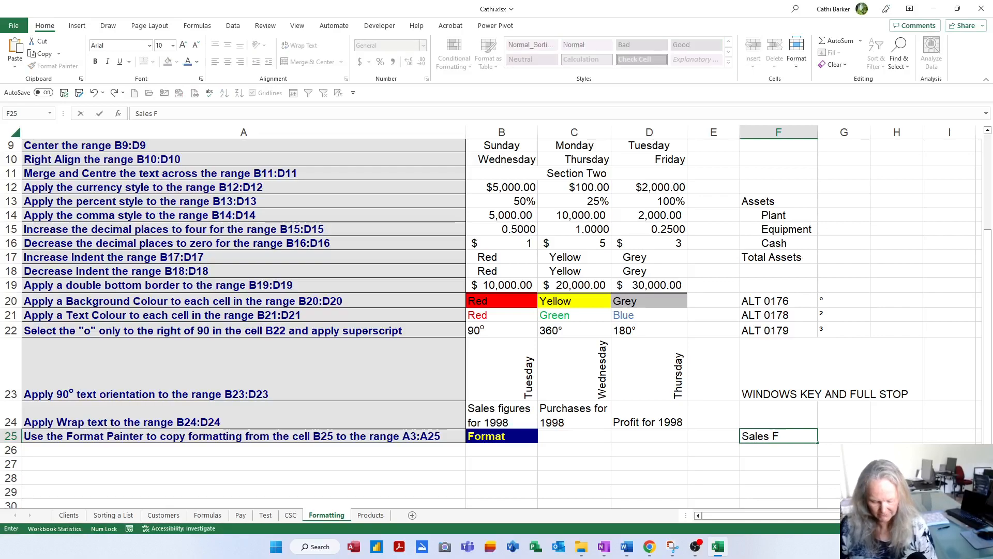
text(igures for 2023)
key(Return)
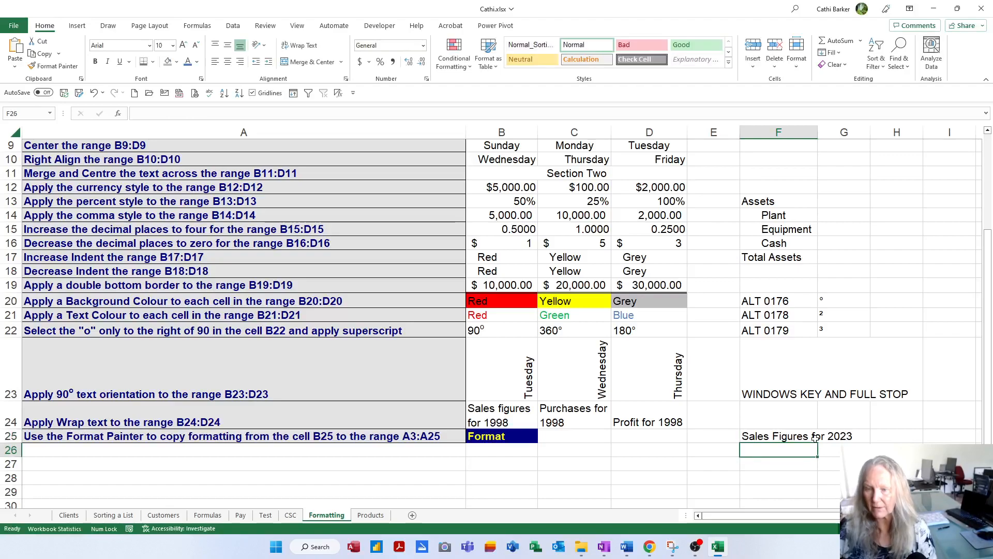
Step: Wrap the text in F25 within its column width
click(802, 433)
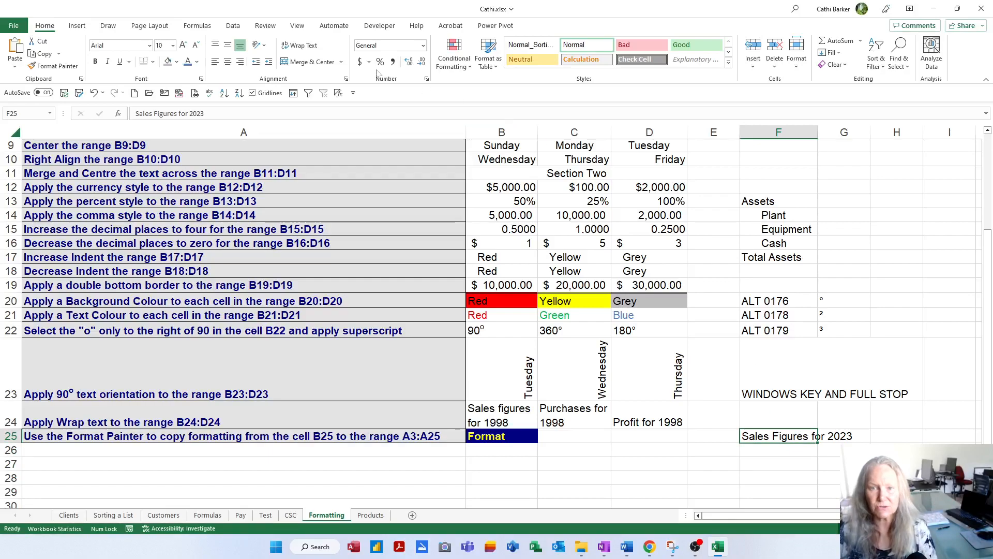
click(305, 46)
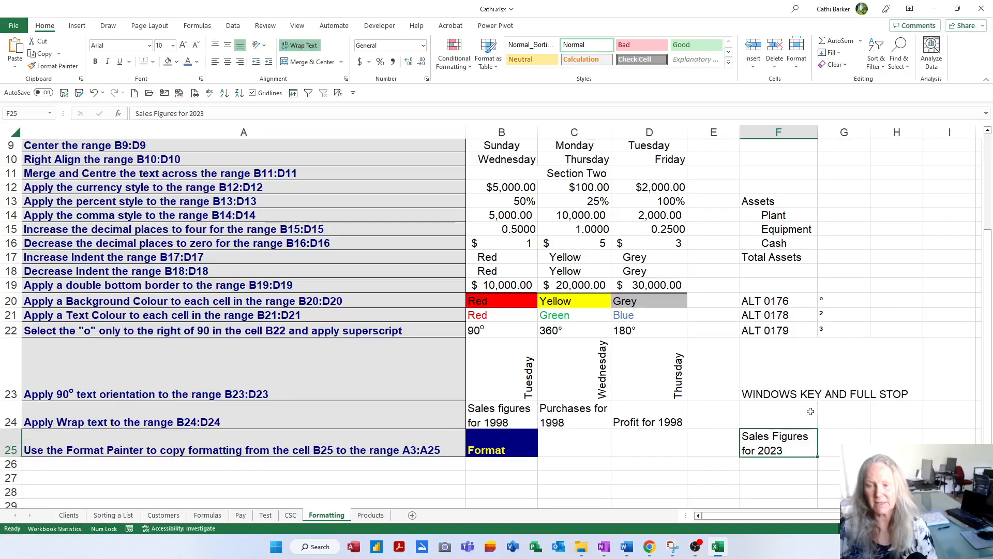
click(846, 443)
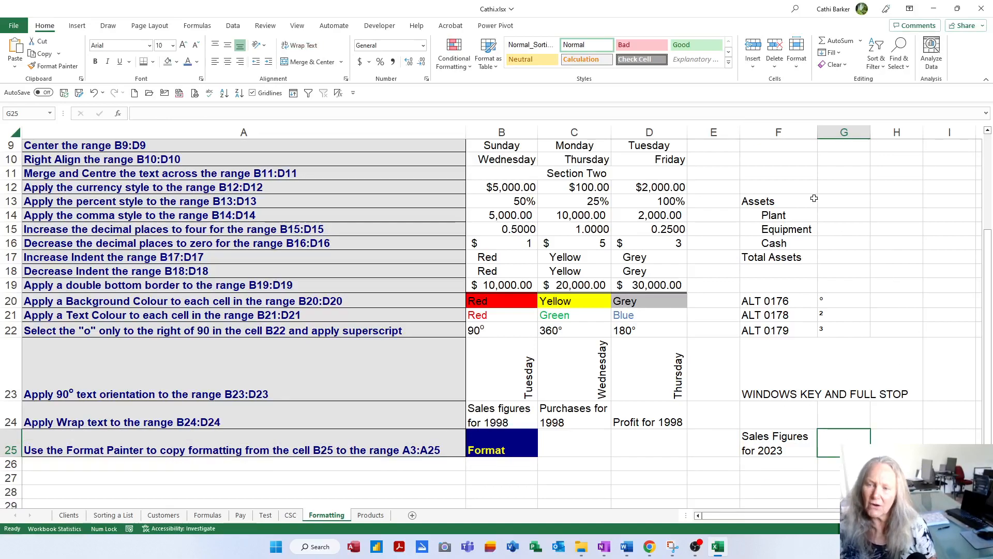
mouse_move(816, 131)
mouse_down()
mouse_move(860, 130)
mouse_move(795, 130)
mouse_move(818, 133)
mouse_up()
click(790, 128)
click(781, 437)
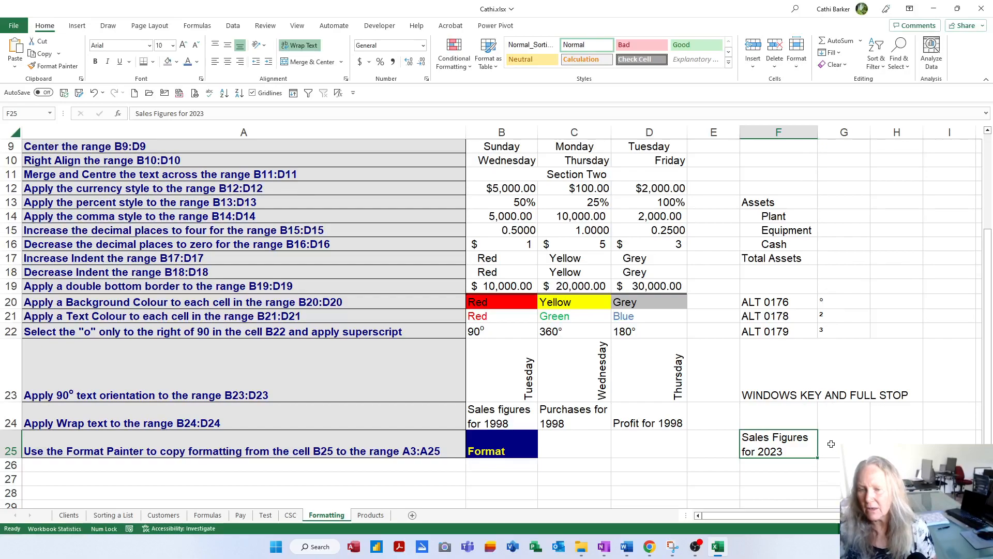
Step: Enter Sales, Figures, For and 2023 in G25, each on its own line using manual line breaks within the cell
click(830, 444)
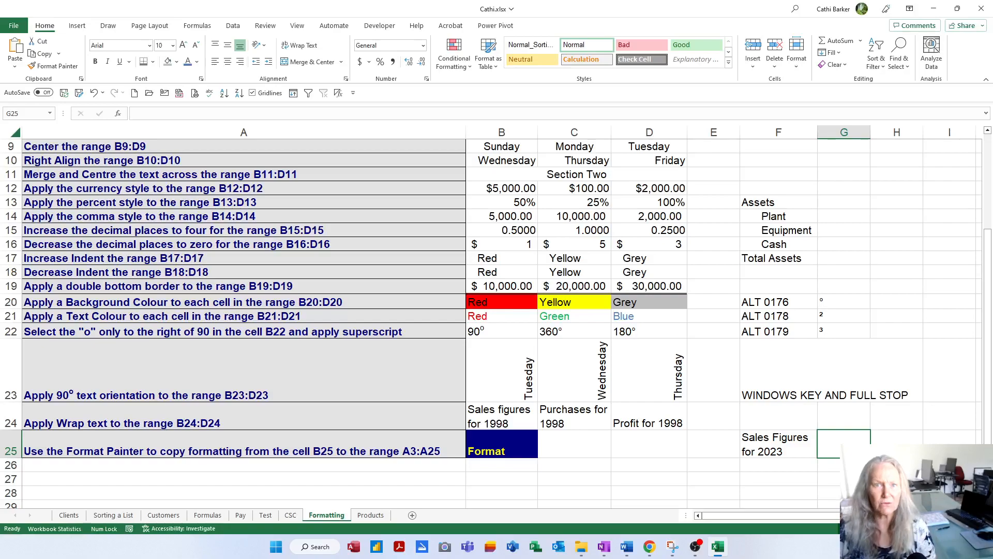
text(Sales)
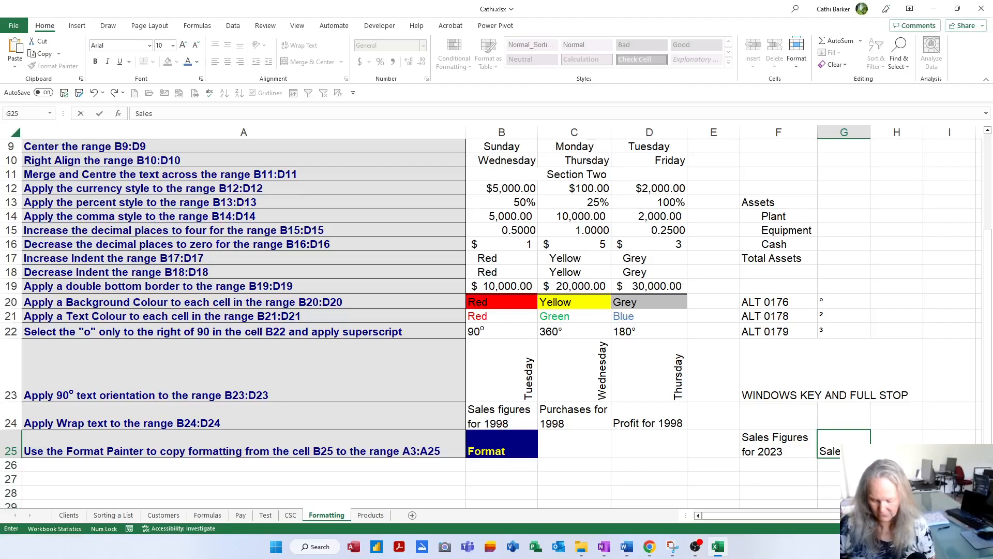
key(alt+Return)
text(F)
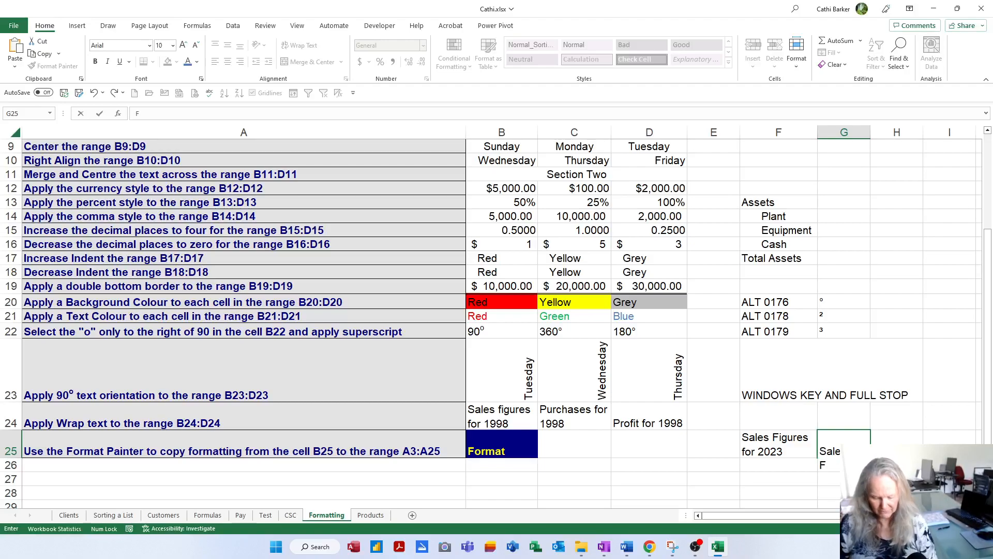
text(igures)
key(alt+Return)
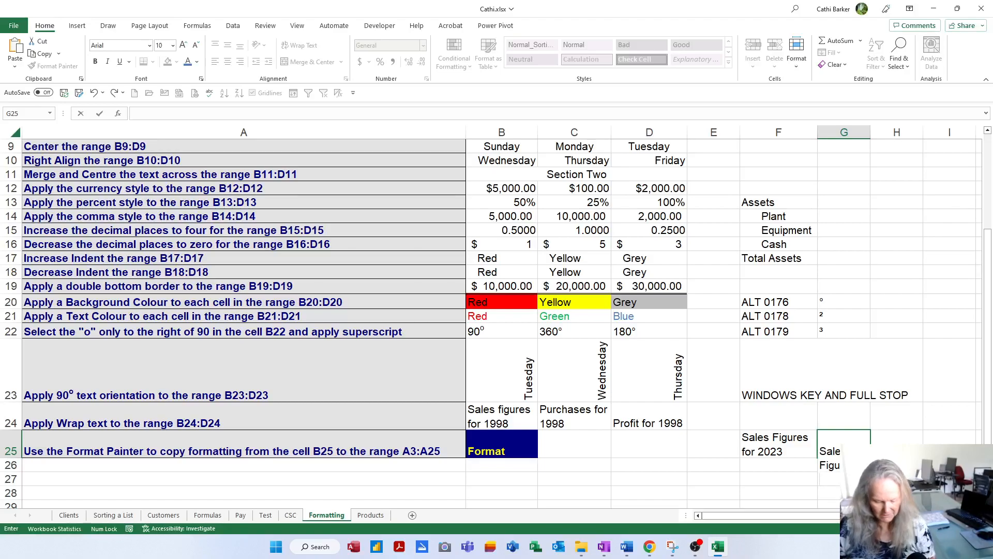
text(For)
key(alt+Return)
text(2023)
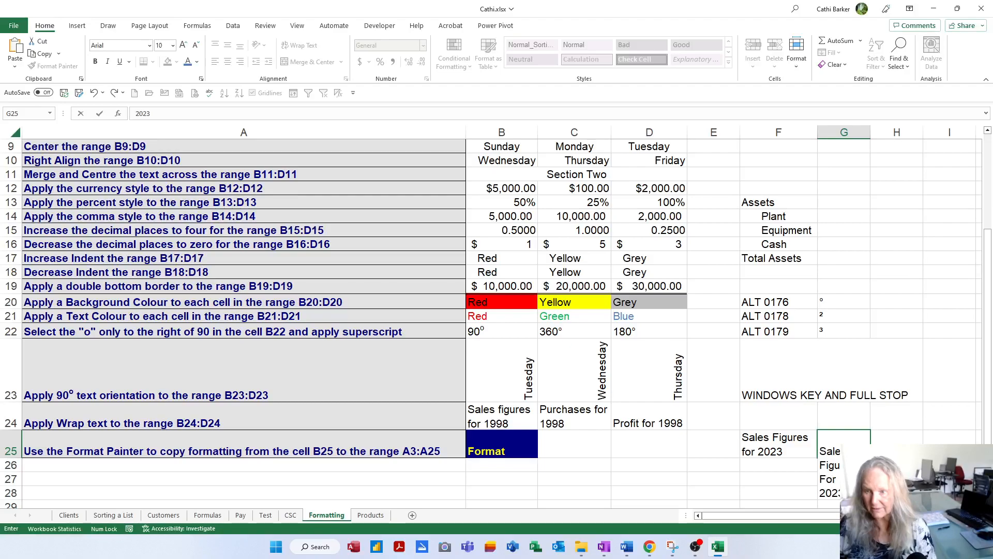
key(Return)
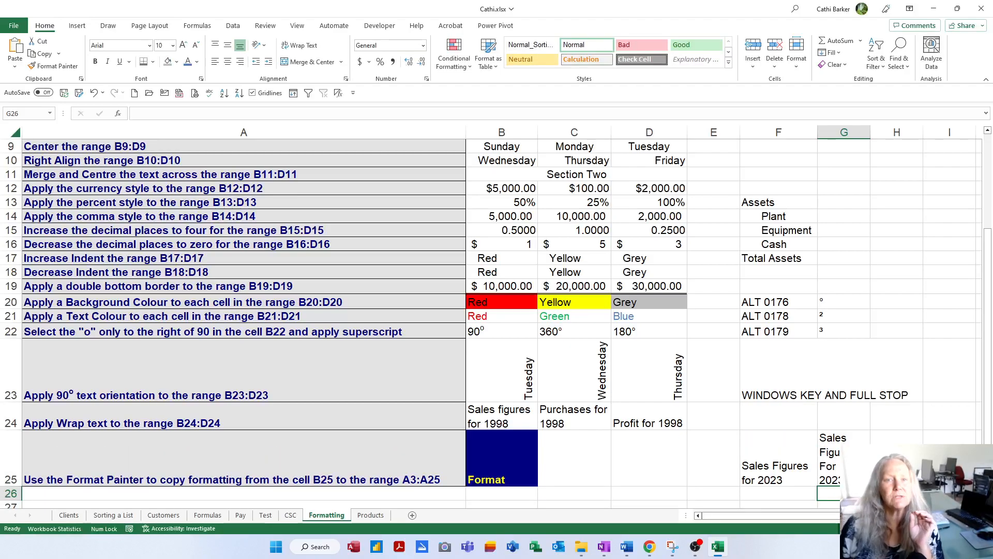
Step: Center the text in G25 horizontally and widen columns G and F
click(844, 458)
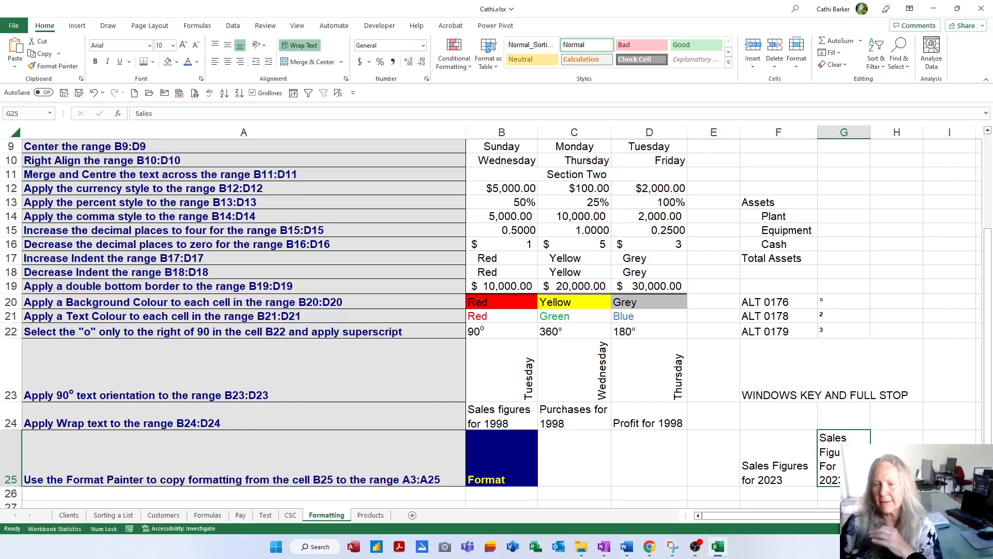
click(227, 62)
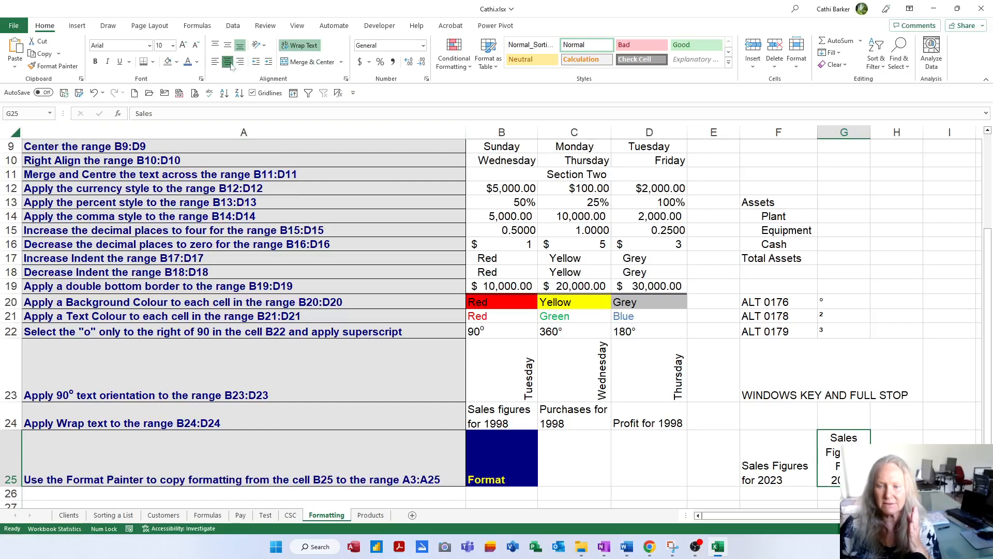
drag(872, 134, 946, 127)
click(778, 457)
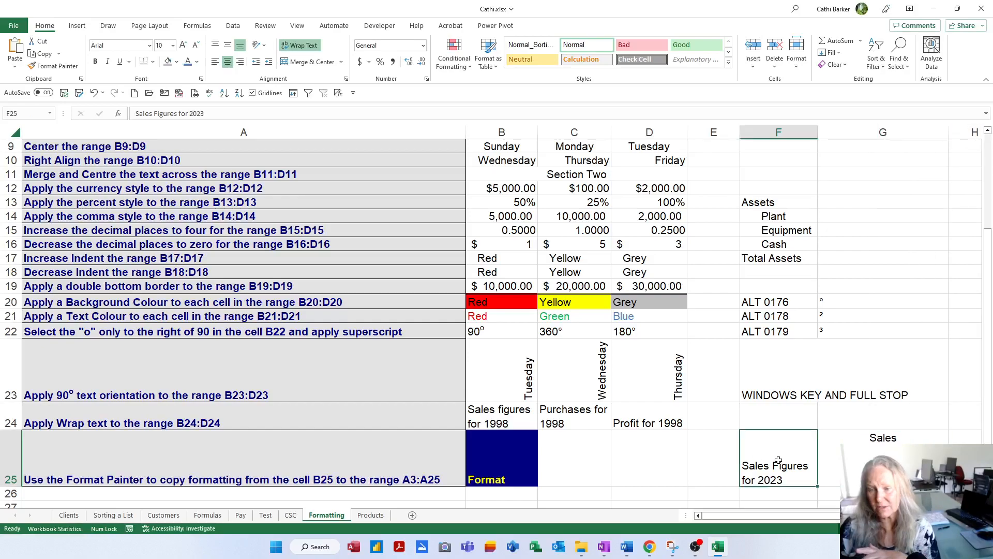
drag(817, 133, 858, 133)
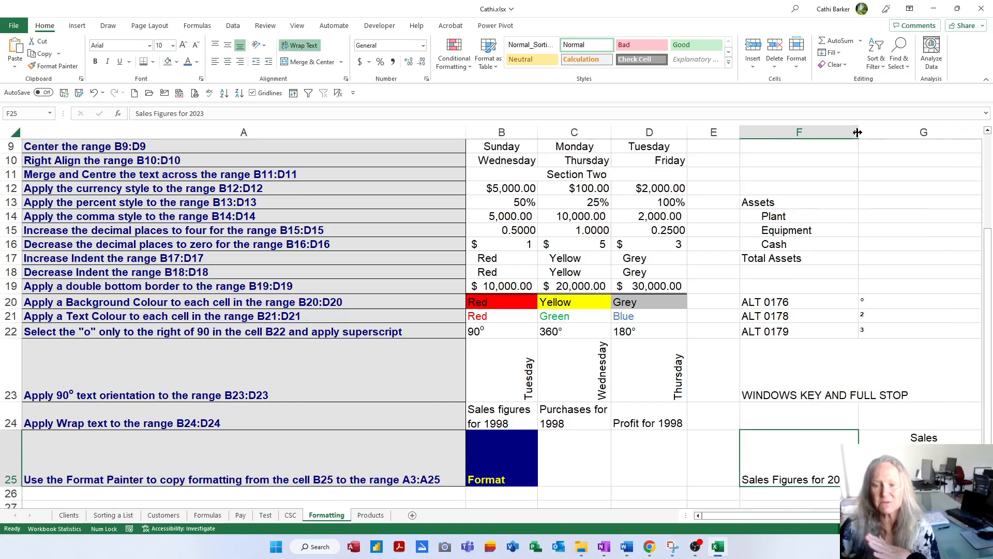
Step: Expand the formula bar to show all lines of G25 and change the cell's last line to 2022-2023
click(905, 455)
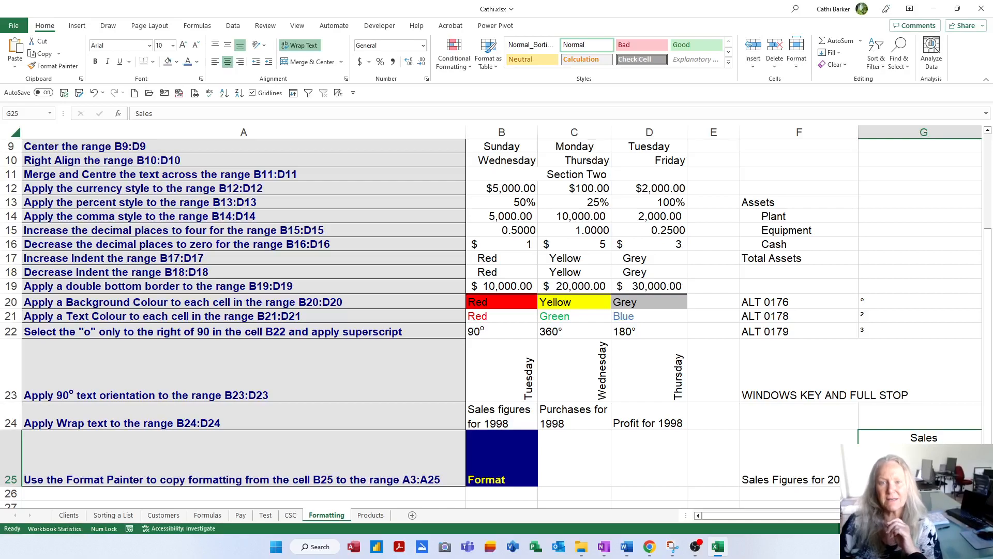
click(977, 515)
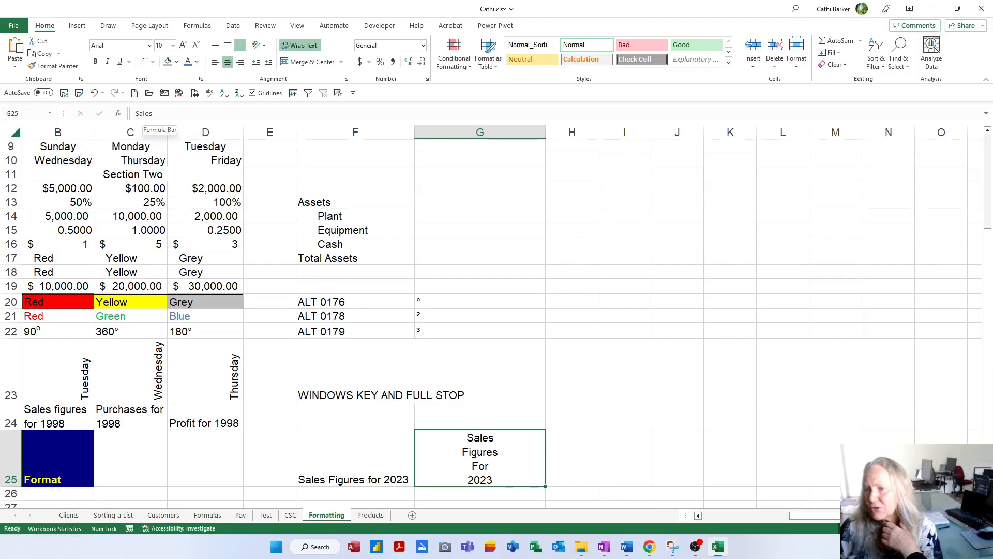
click(986, 114)
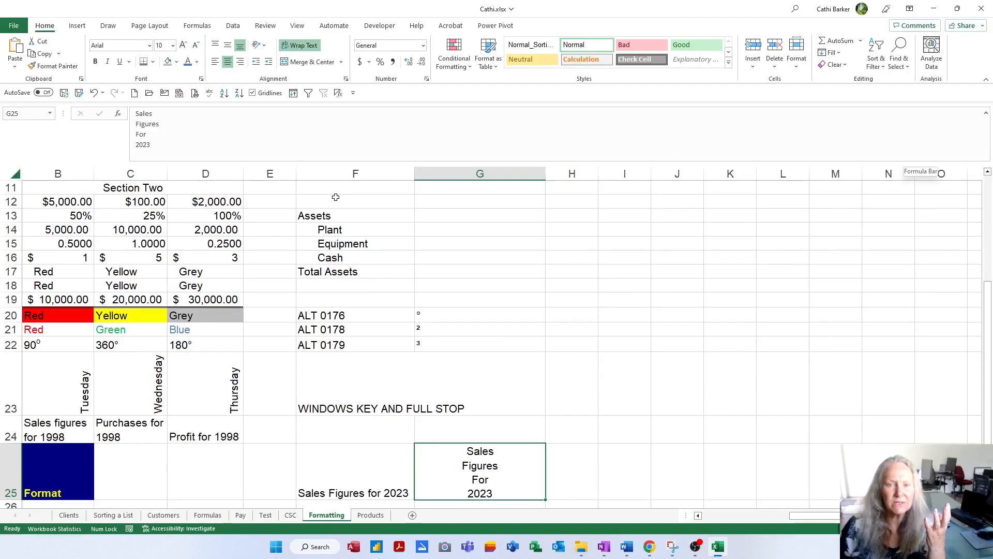
key(F2)
key(BackSpace)
text(2-2023)
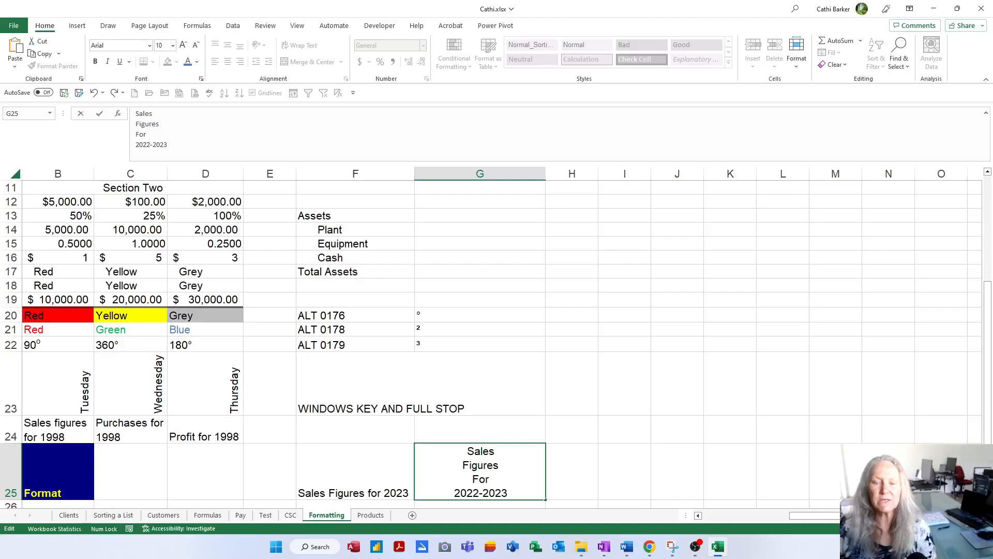
key(Return)
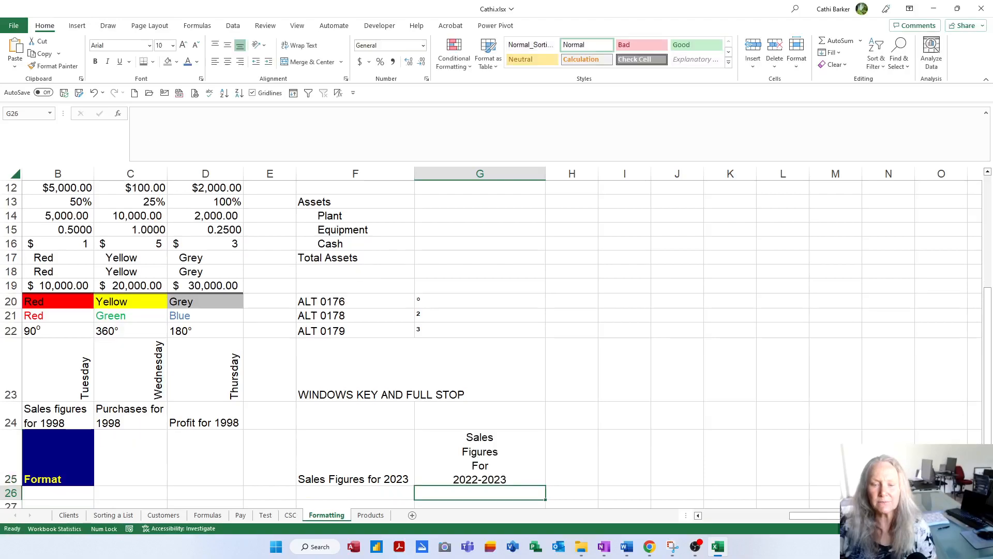
Step: Look over G25's text in the formula bar, then collapse the bar to one line and return to A25
click(482, 474)
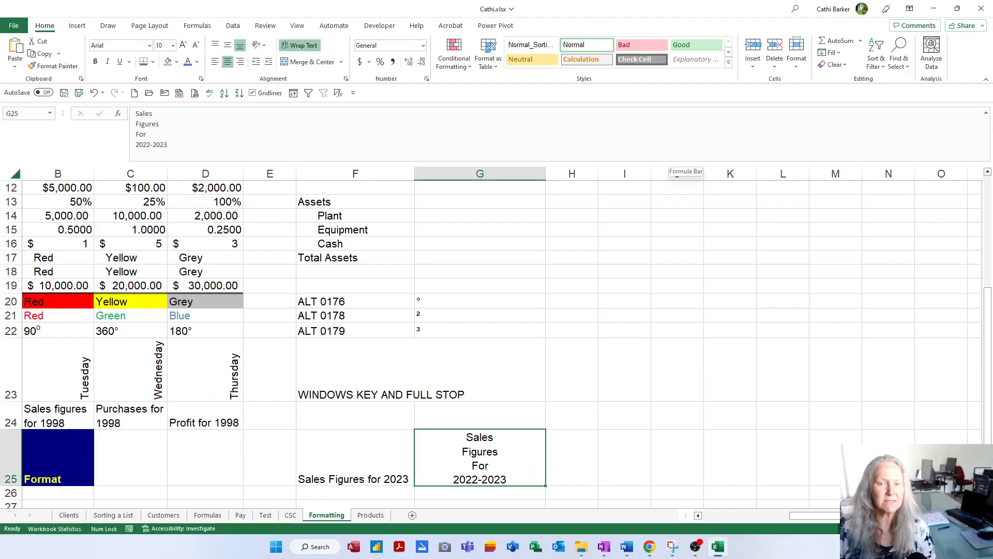
click(669, 135)
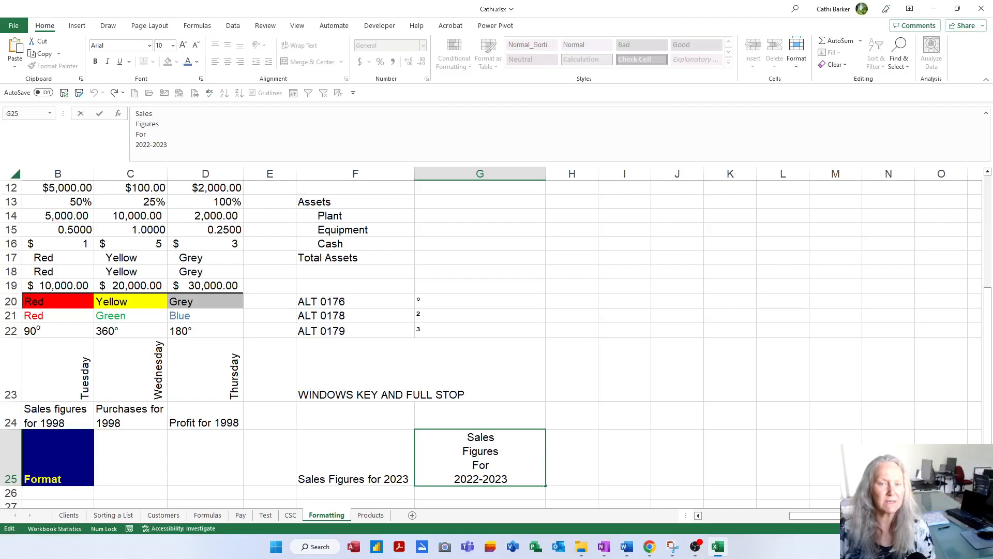
double_click(141, 134)
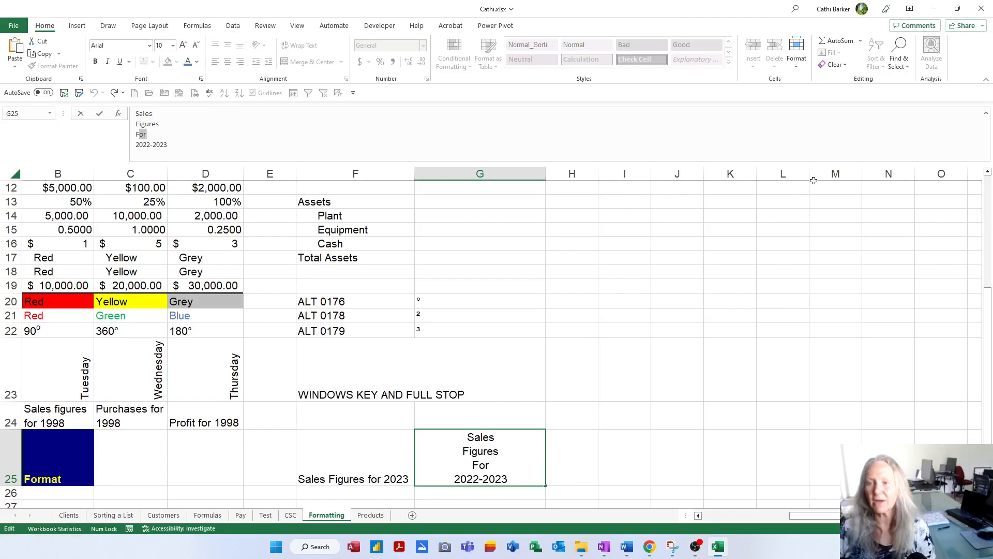
click(986, 113)
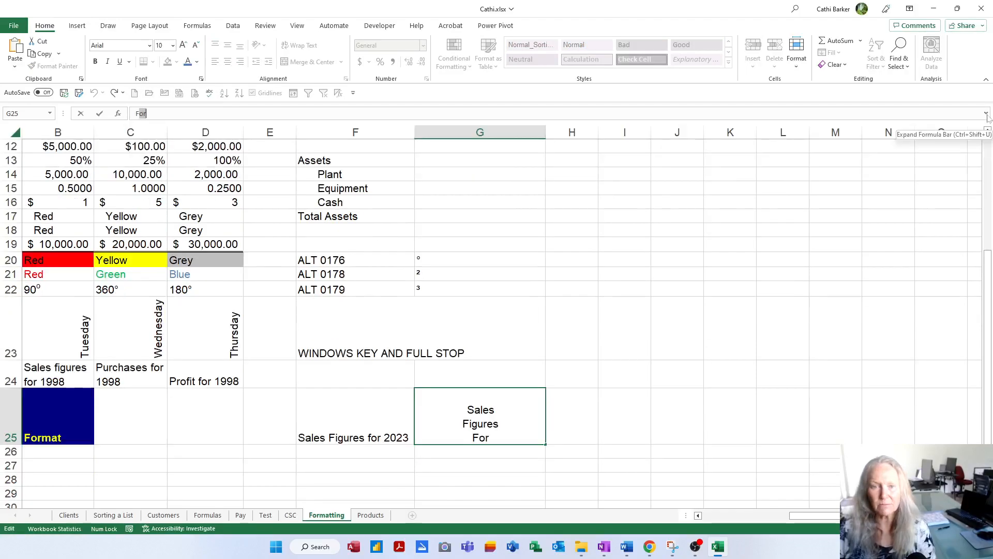
click(628, 422)
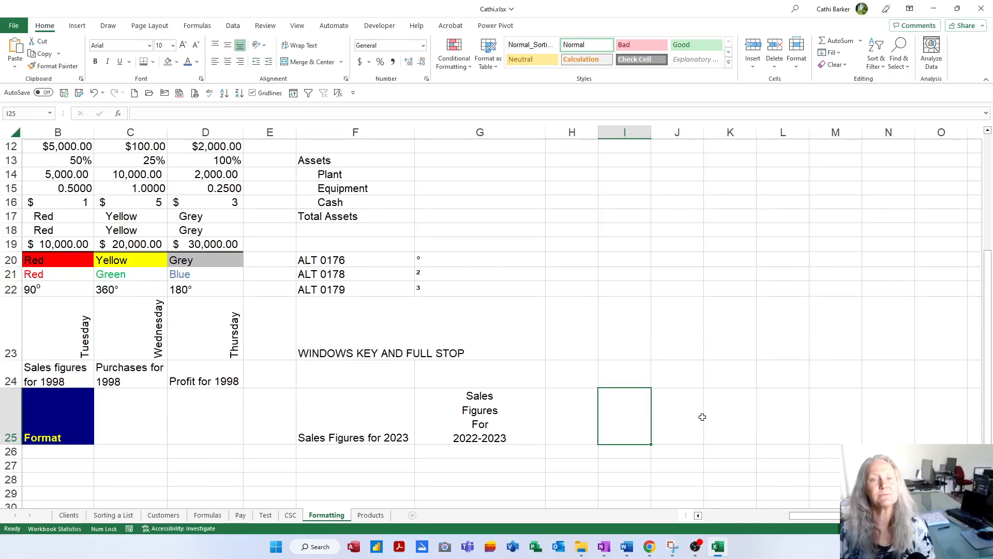
key(Home)
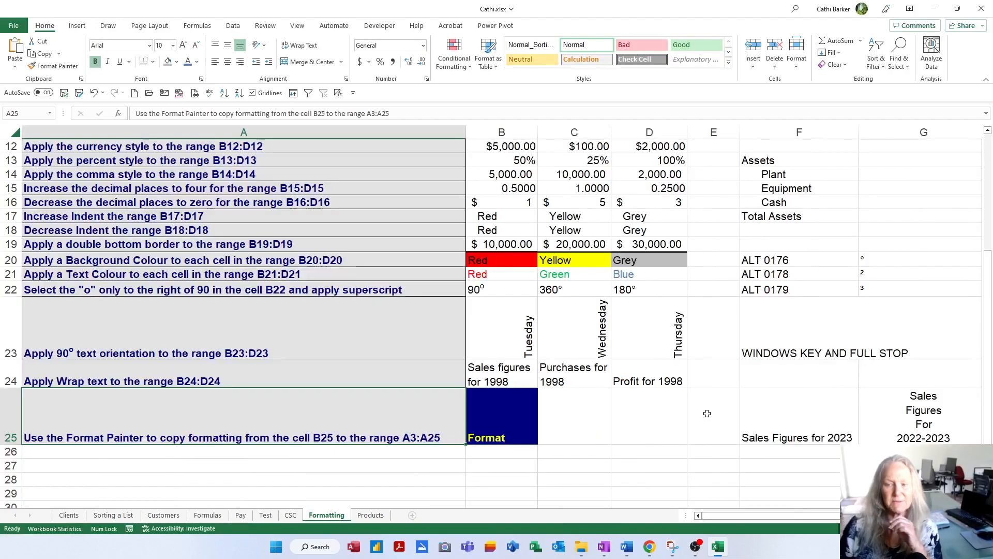
Step: Narrow column E and copy the formatting of B25 onto A3:A25 with the Format Painter
drag(740, 132, 719, 130)
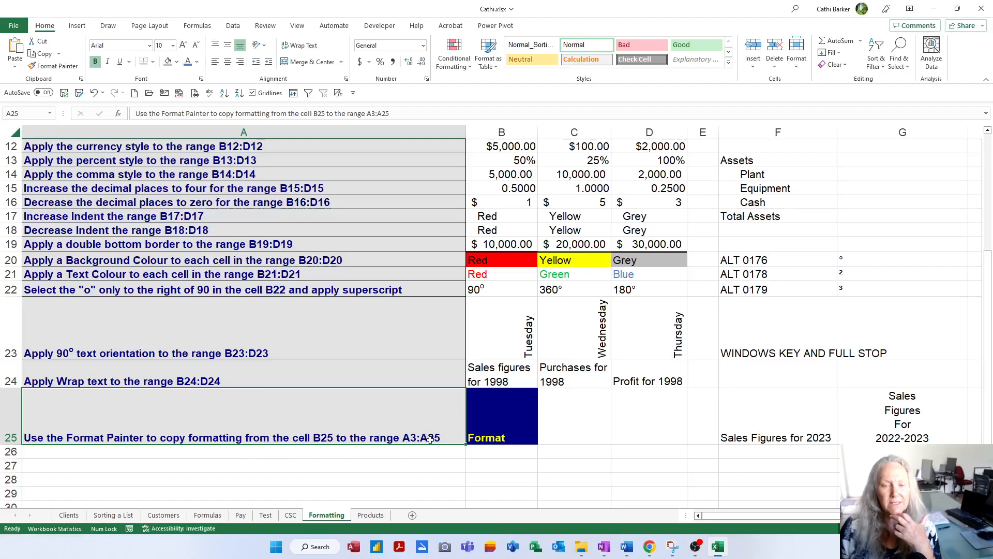
click(505, 426)
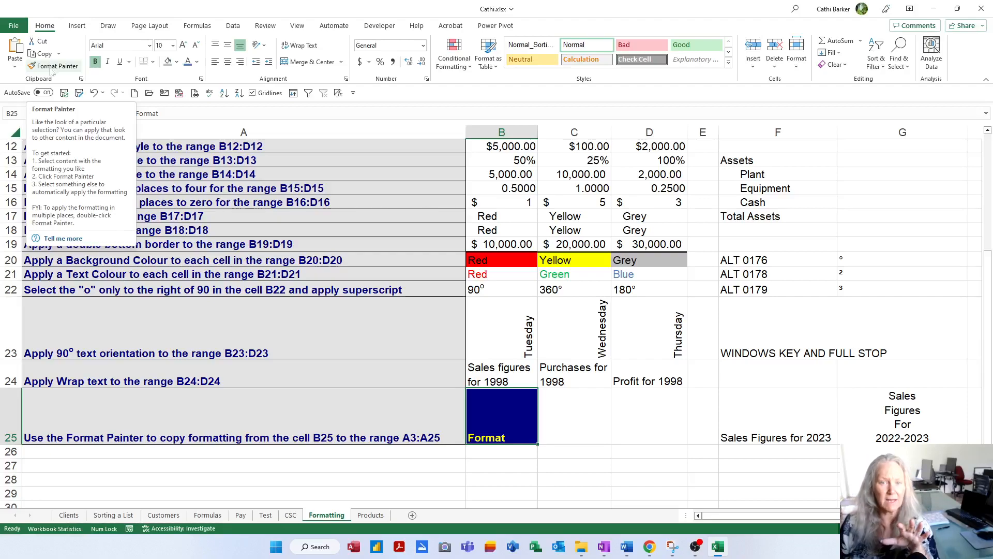
click(52, 67)
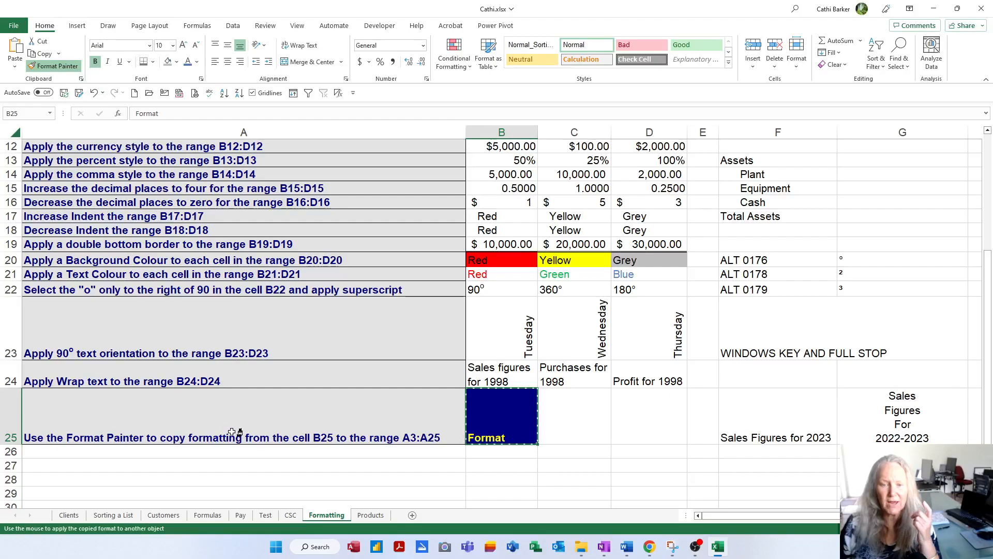
mouse_move(232, 431)
mouse_down()
mouse_move(213, 297)
mouse_move(215, 137)
mouse_move(207, 179)
mouse_move(199, 167)
mouse_up()
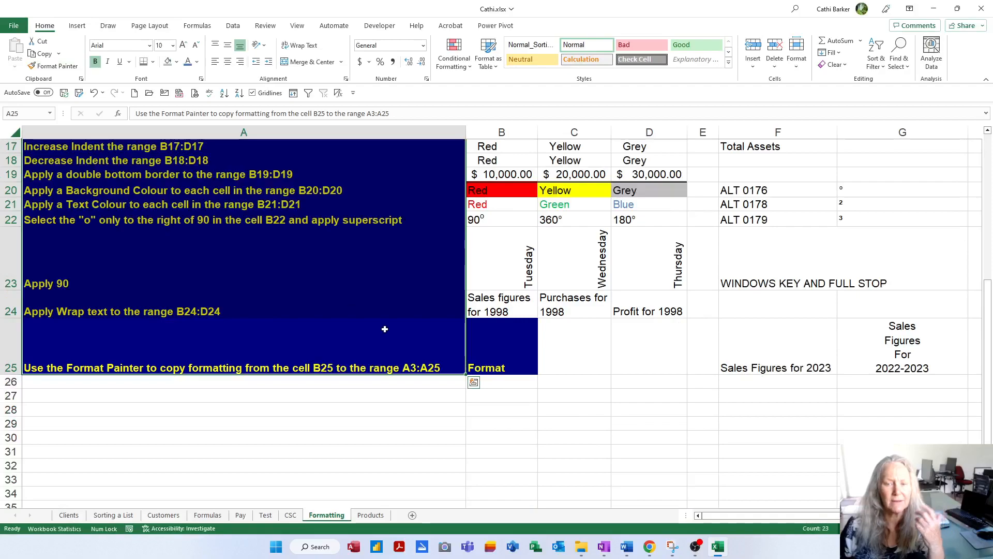
click(552, 433)
scroll(555, 433, up, 1)
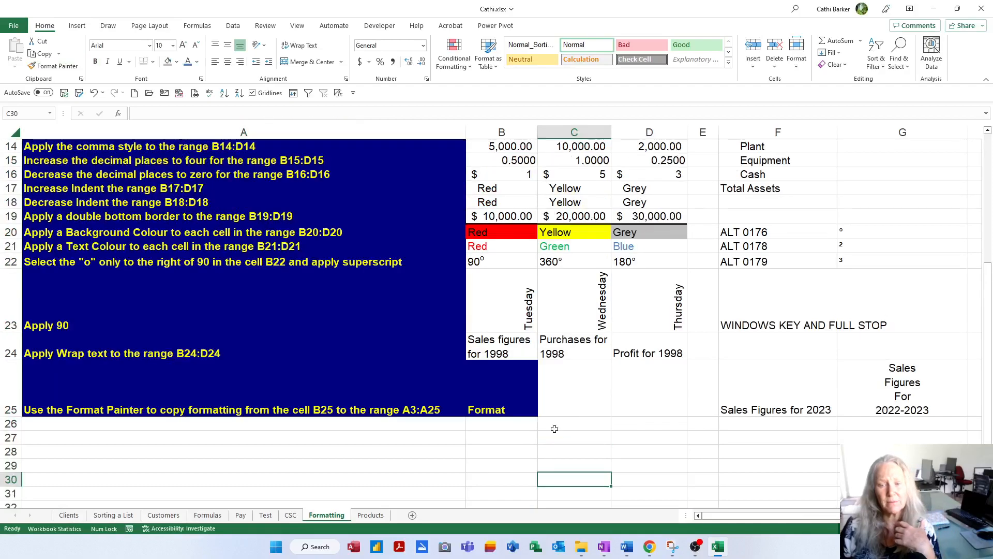
scroll(506, 389, up, 3)
scroll(505, 389, up, 2)
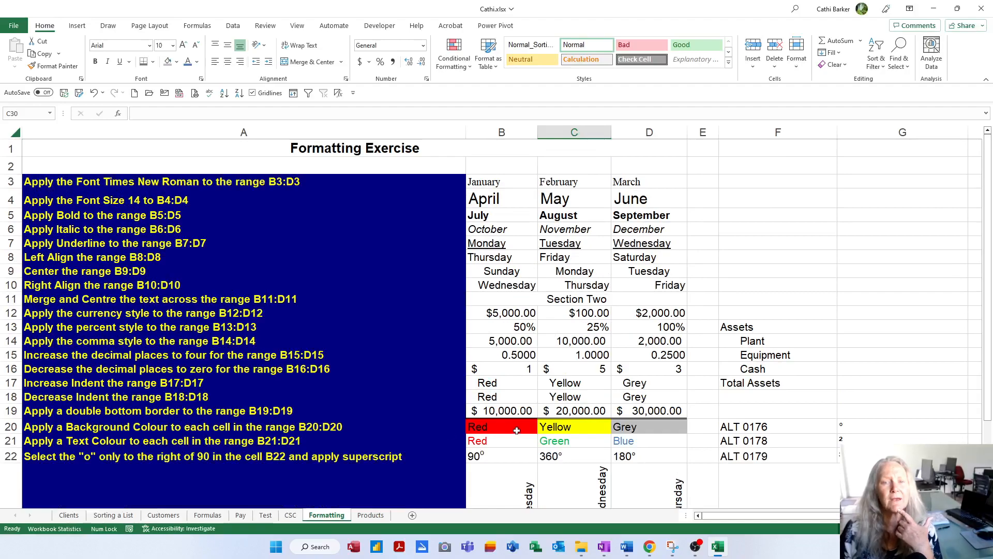
click(644, 369)
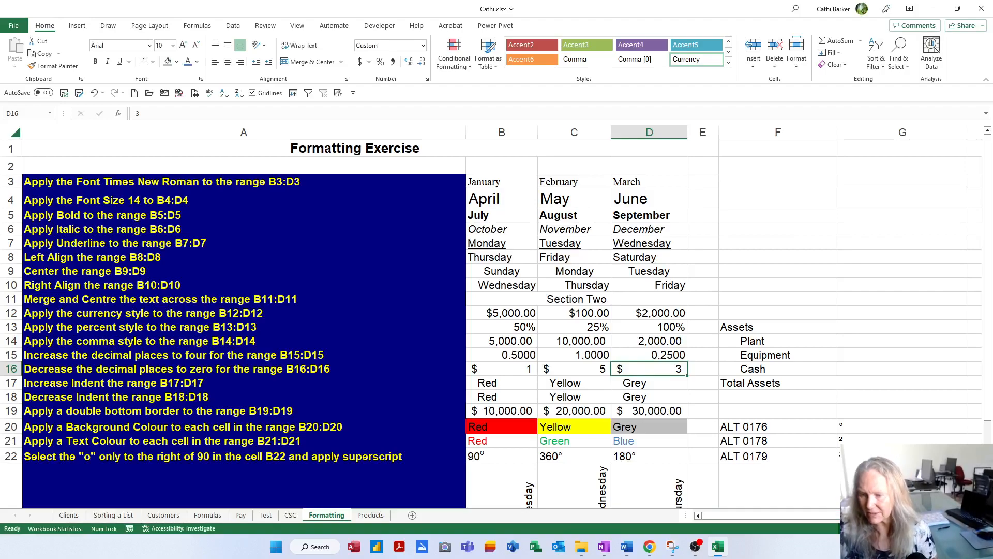
Step: Enter the shortcut name ENTER in capitals in I6, in the empty area beside the exercise
scroll(496, 311, right, 2)
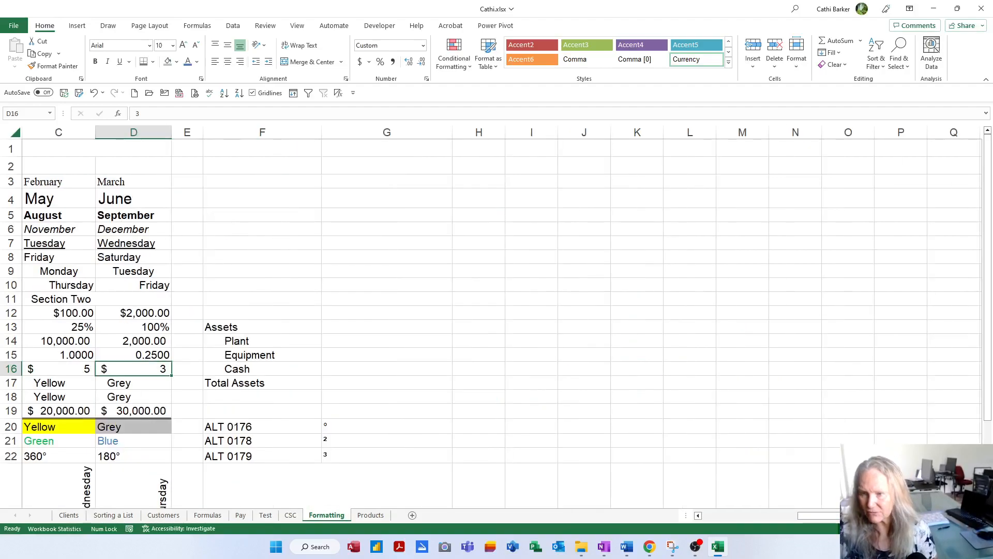
click(541, 226)
text(enter)
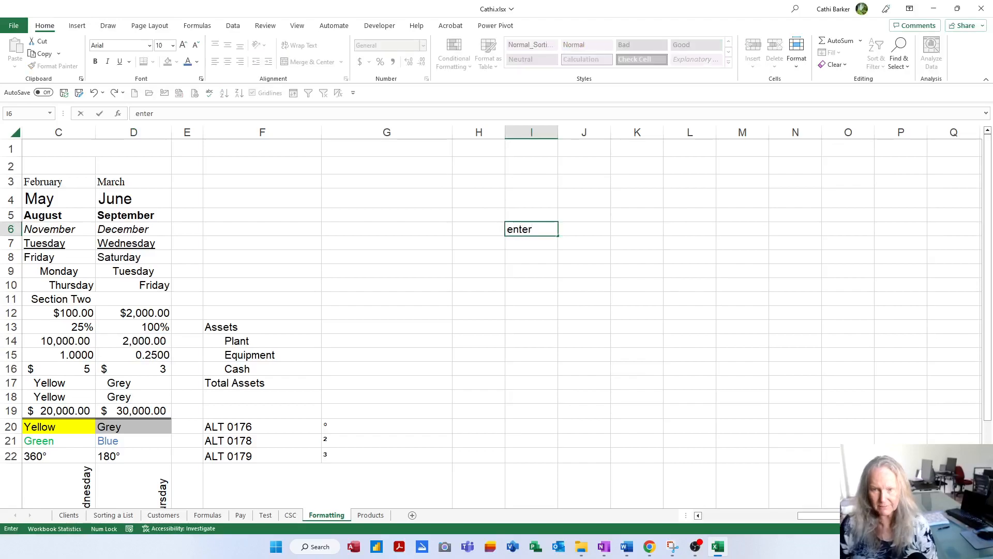
key(BackSpace)
key(BackSpace)
key(BackSpace)
key(BackSpace)
key(BackSpace)
key(Caps_Lock)
text(ENTER)
key(Tab)
Step: Enter the description "Go down" in J6 and move down column J cell by cell to J13
key(Caps_Lock)
text(H)
text(o)
key(BackSpace)
key(BackSpace)
text(Go down)
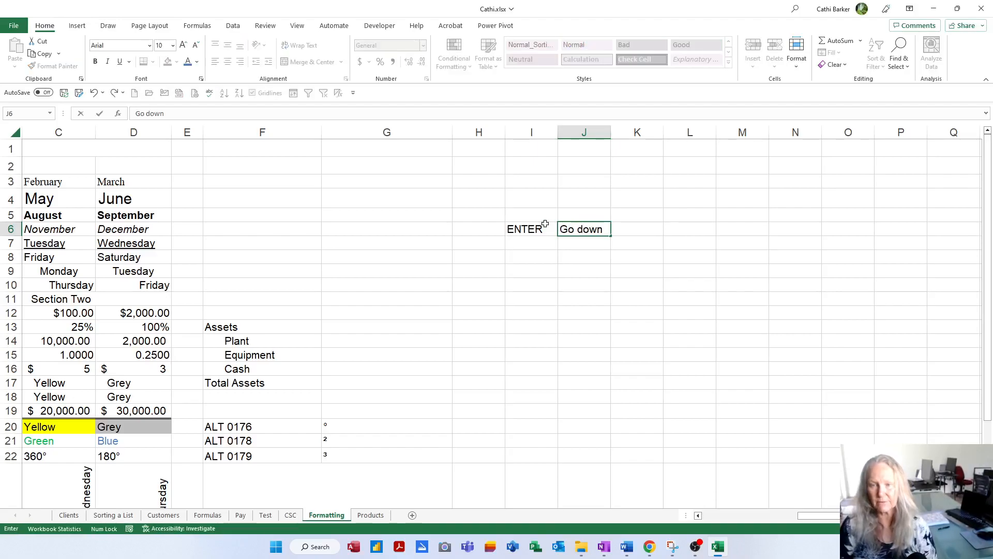
key(Return)
key(Return)
key(Return)
key(Return)
key(Return)
key(Return)
key(Return)
key(Return)
key(Return)
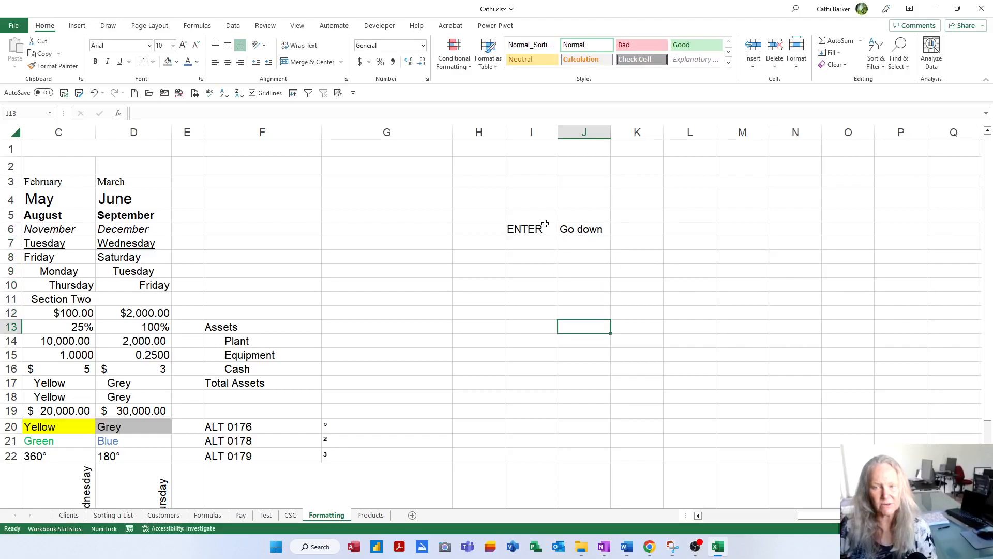
Step: Enter SHIFT ENTER in I7 and autofit column I to its contents
double_click(541, 244)
key(Caps_Lock)
text(SHIFT ENTER)
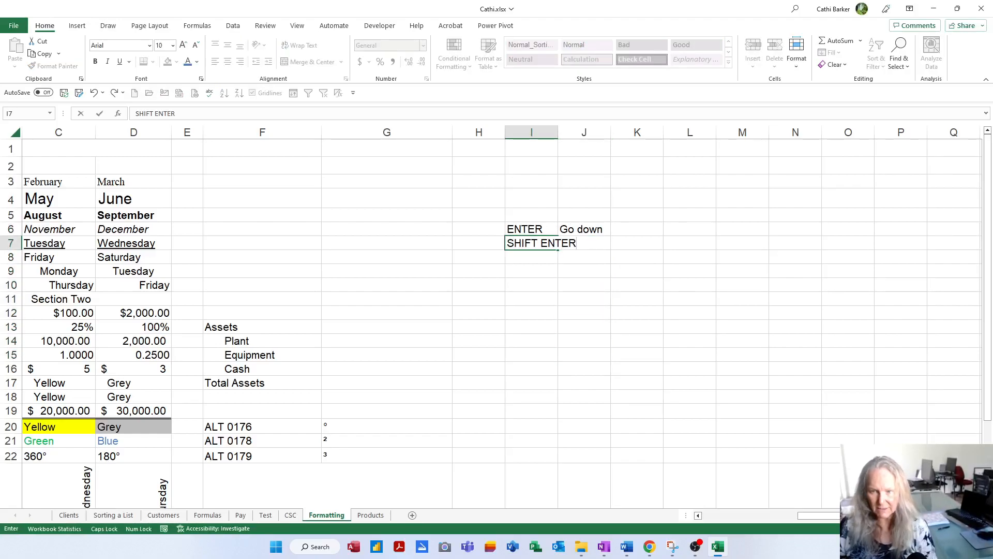
key(Tab)
double_click(558, 132)
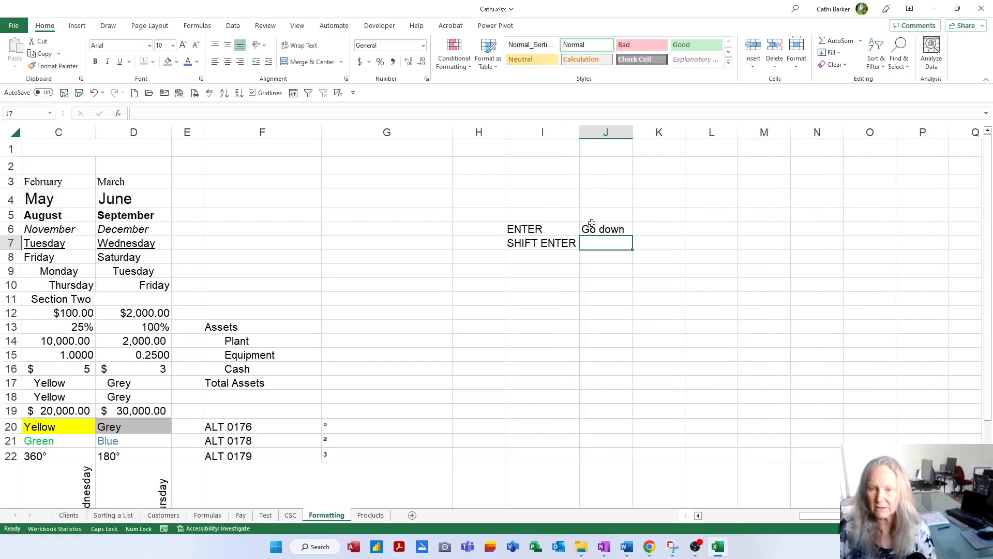
Step: Enter the description "Go Up" in J7 and move up column J cell by cell to J3
key(Caps_Lock)
text(Go Up)
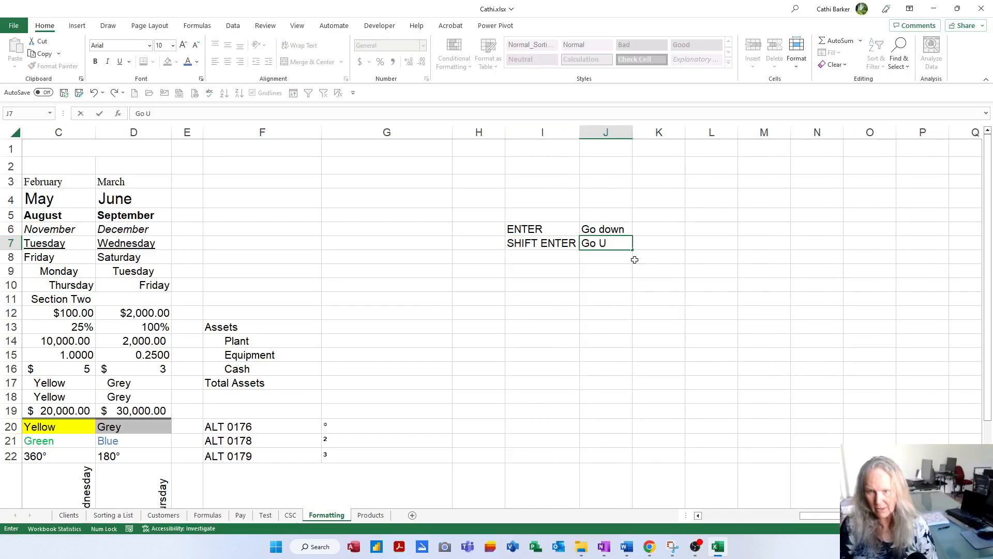
key(Return)
key(shift+Return)
key(shift+Return)
key(shift+Return)
key(shift+Return)
key(shift+Return)
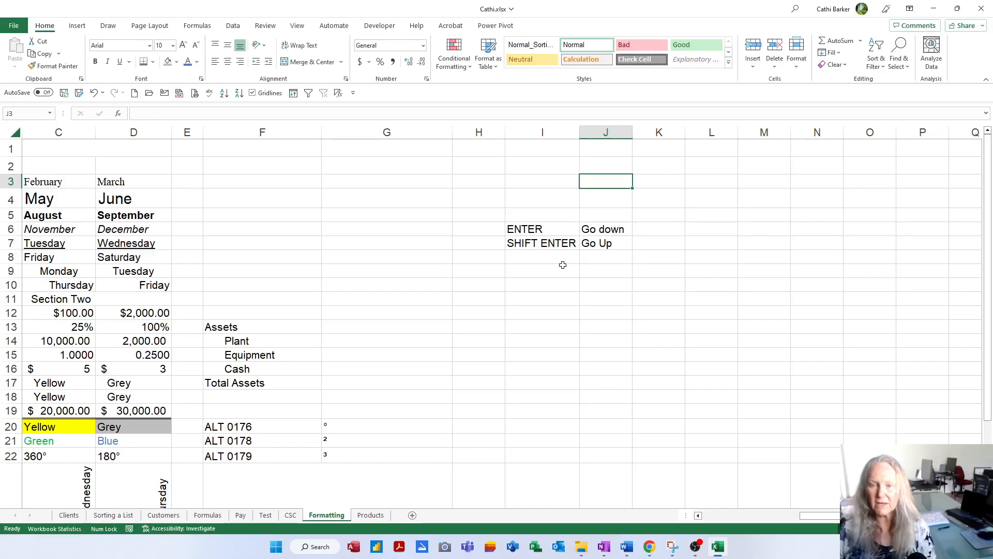
Step: Enter ALT ENTER in I8 and its description "New a line in the same cell" in J8
click(562, 266)
text(ALT ENTER)
key(Tab)
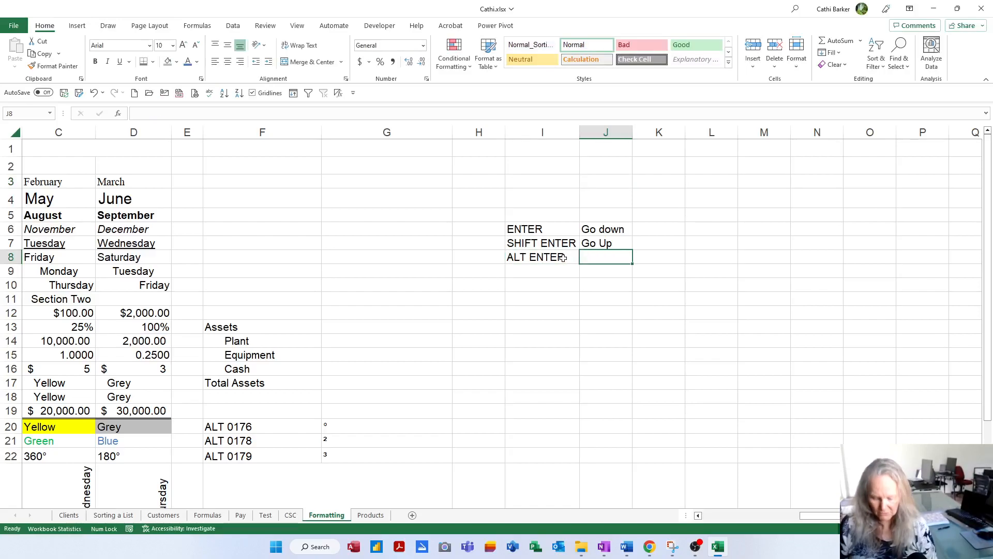
text(New a line in)
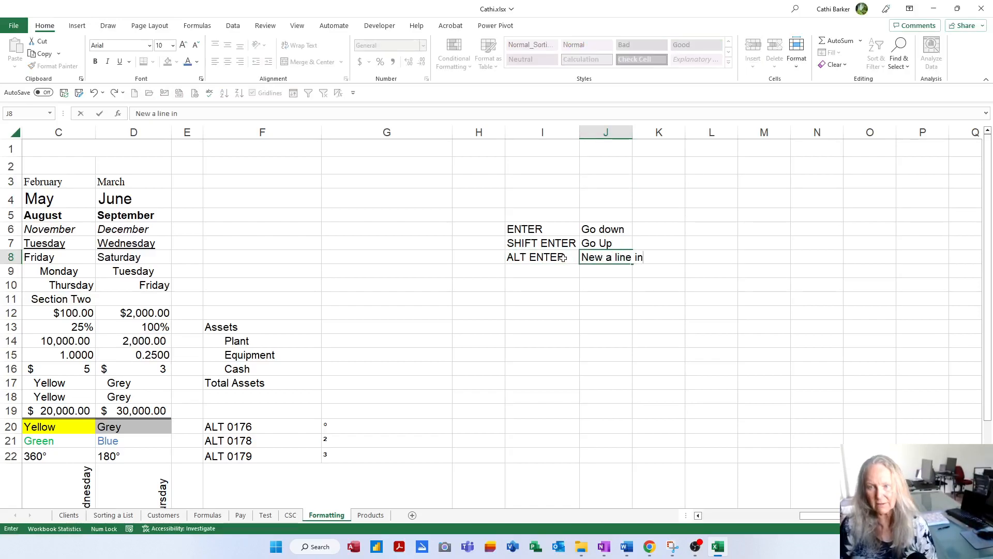
text( the sam)
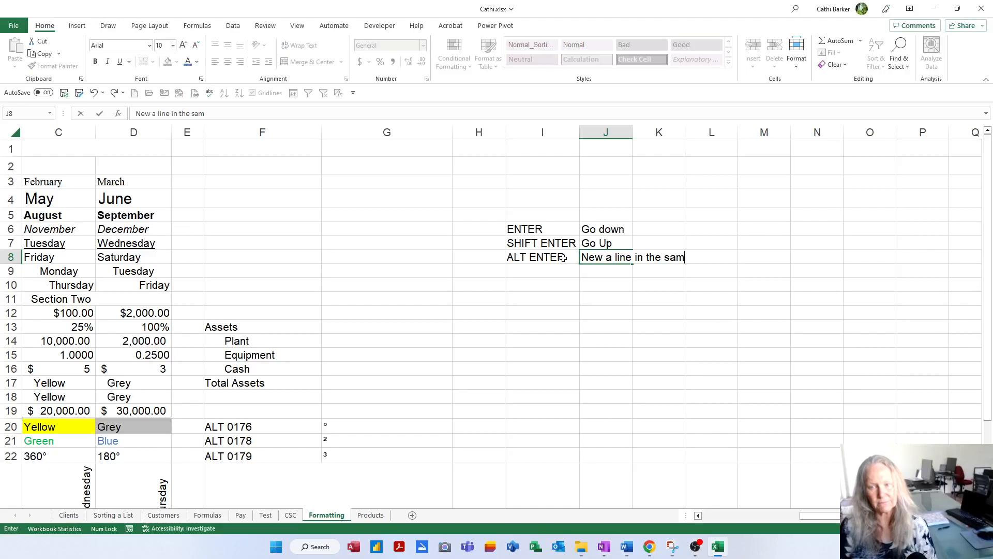
text(e cell)
key(Return)
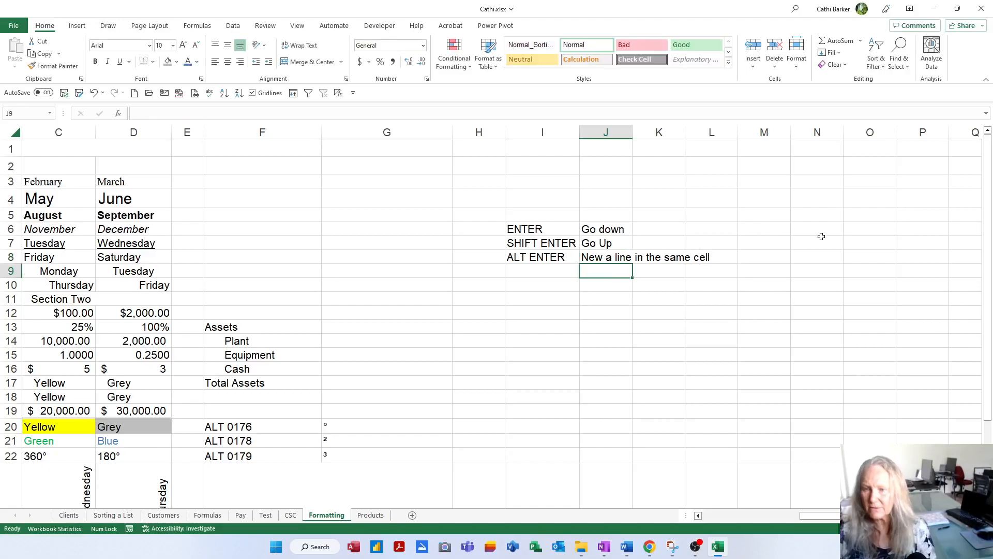
Step: Enter "Type" and "a second line" in N8, separated by a manual line break within the cell
click(819, 258)
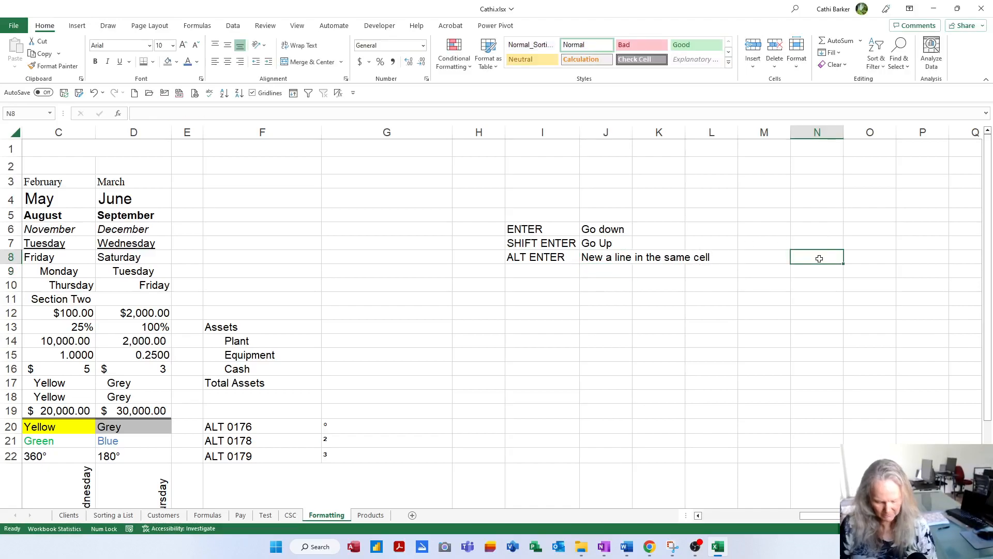
text(Type)
key(alt+Return)
text(a sec)
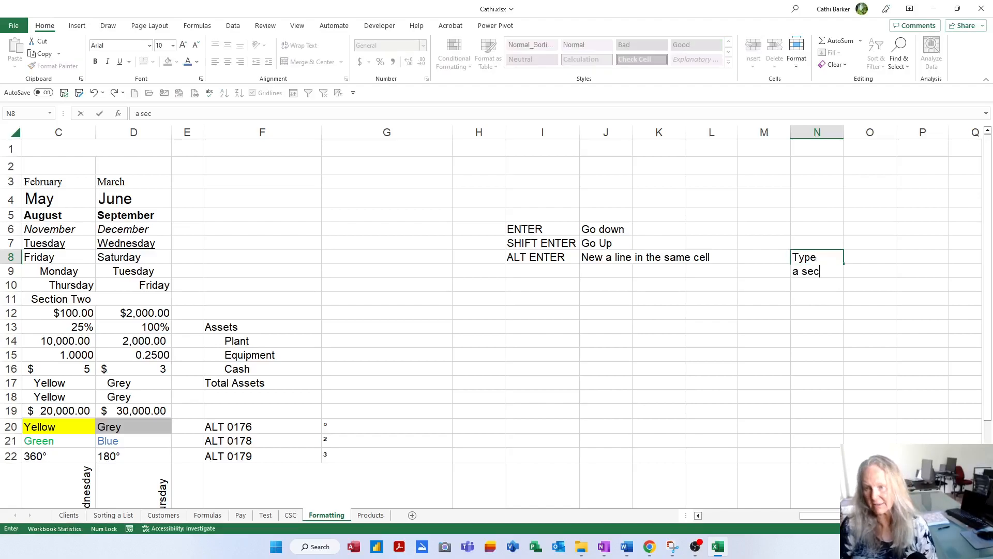
text(ond line)
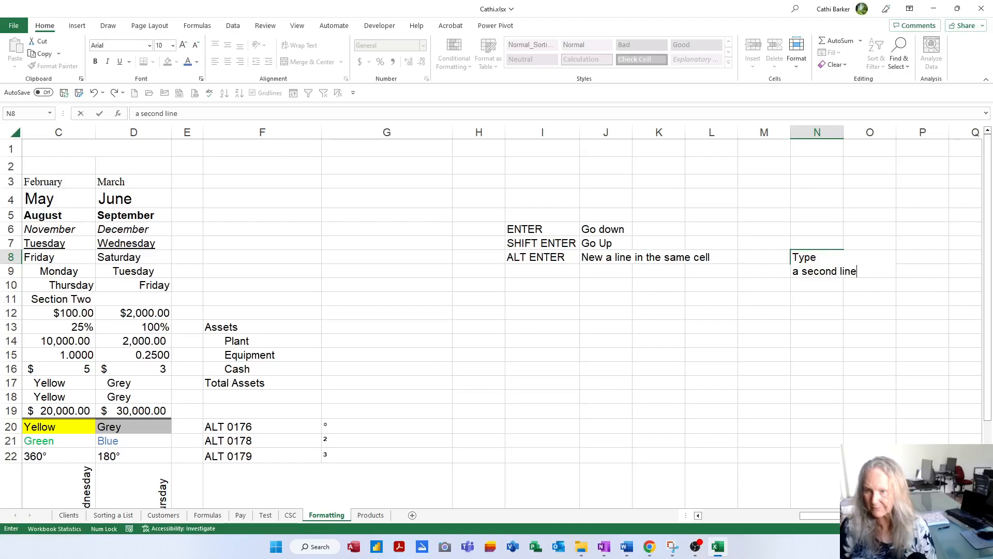
key(Return)
Step: Widen column N so "a second line" fits on one line, and reduce row 8's height to two lines
click(832, 273)
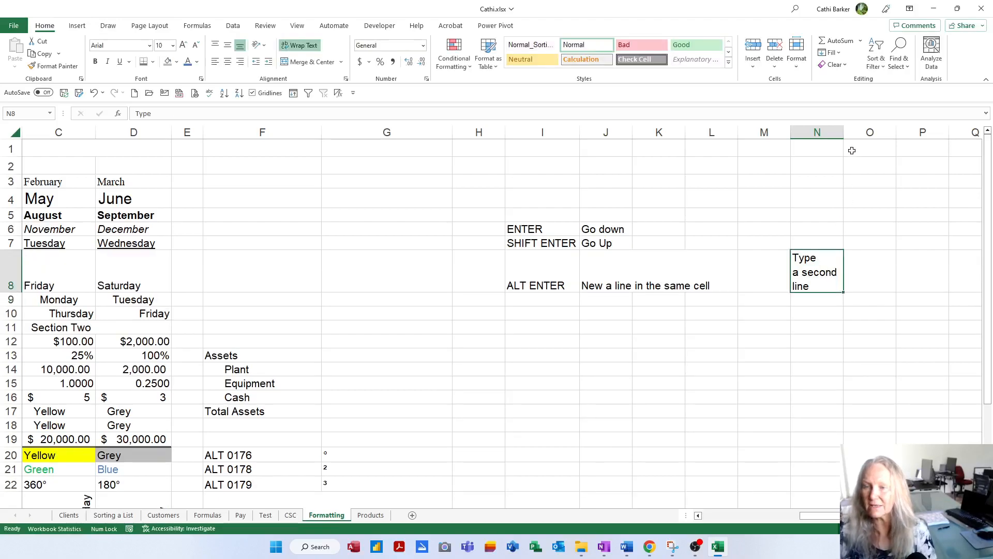
drag(843, 135, 880, 135)
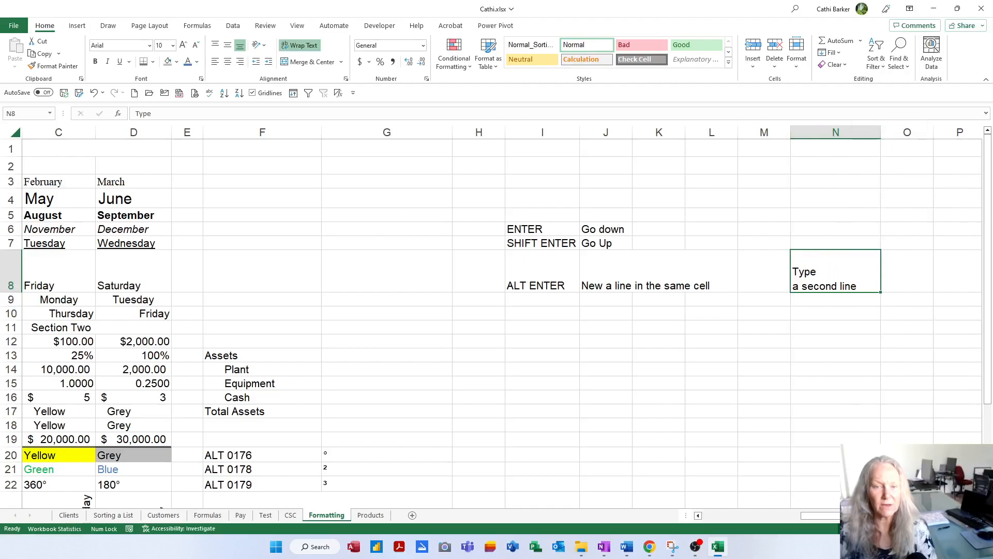
drag(11, 299, 10, 285)
Step: Enter the shortcut name CTRL ENTER in capitals in I9
click(547, 284)
key(Caps_Lock)
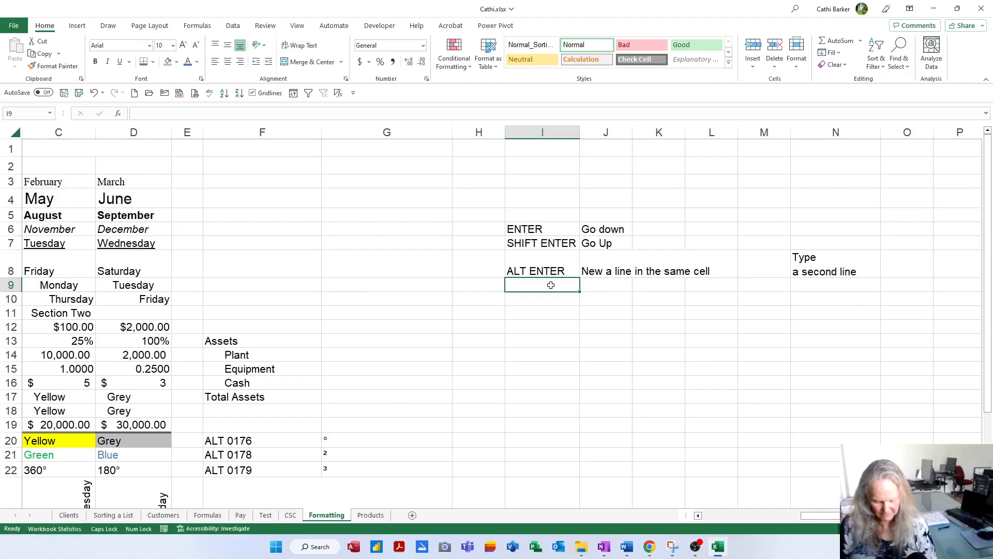
text(CTRL ENTER)
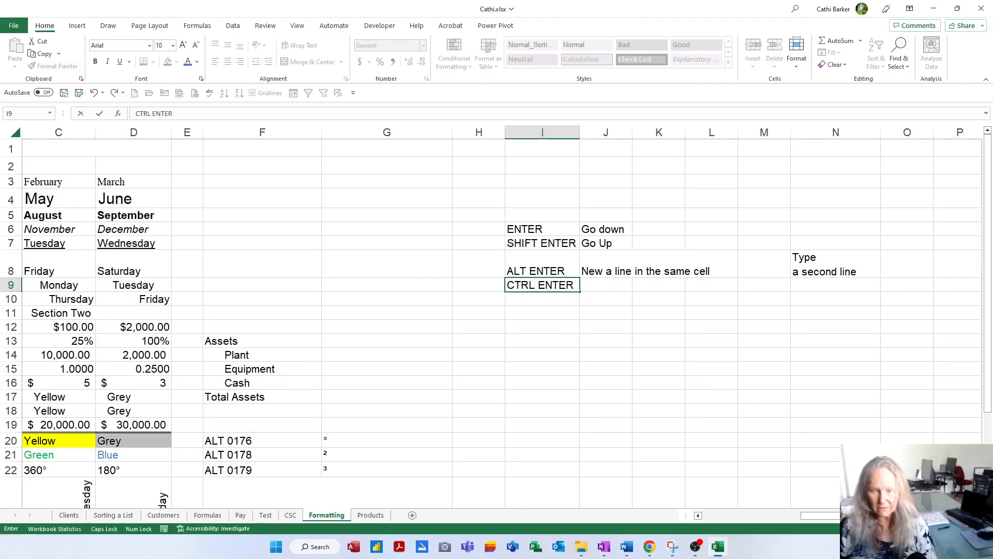
key(Caps_Lock)
key(Tab)
Step: Enter the description "Fills all the selected cells" in J9
text(Fill)
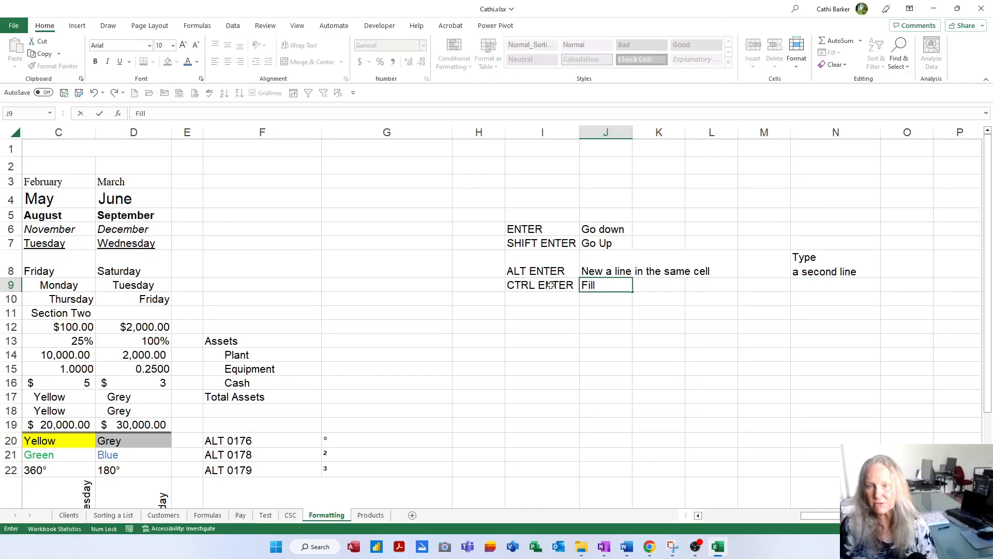
text(s all the selecteed)
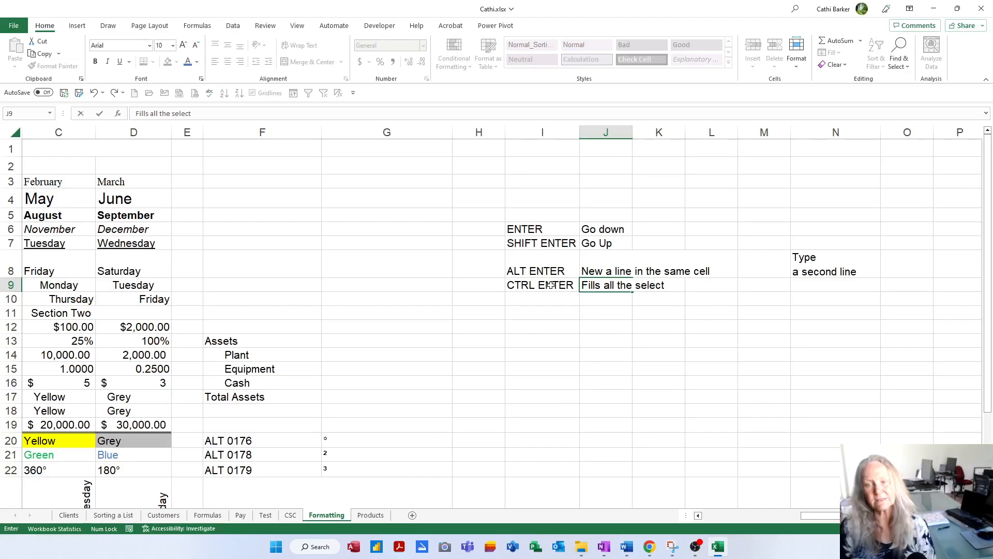
key(BackSpace)
key(BackSpace)
key(BackSpace)
text(d cell)
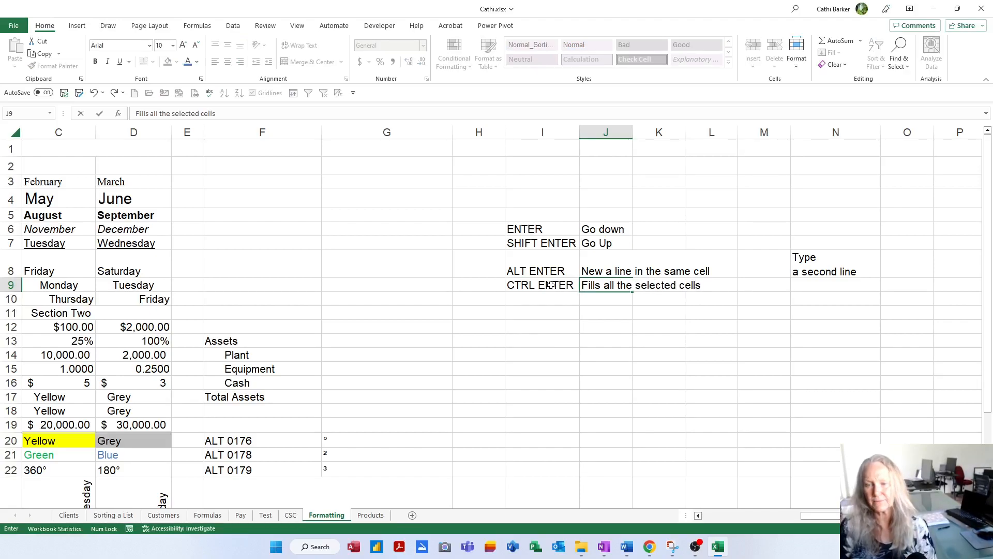
text(s)
key(Return)
Step: Fill every cell of the range I11:M22 with 0 in one entry and return to A1
drag(534, 317, 762, 470)
text(0)
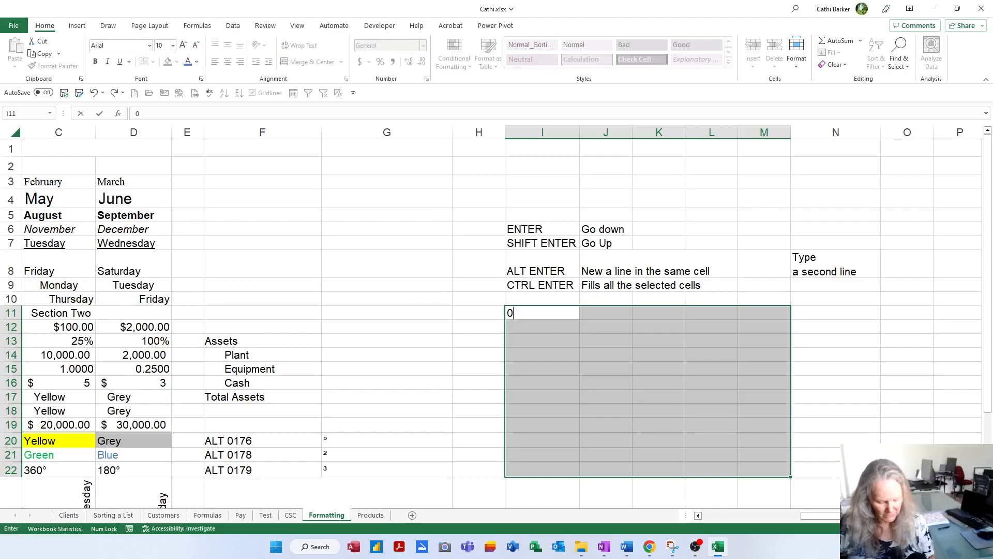
key(ctrl+Return)
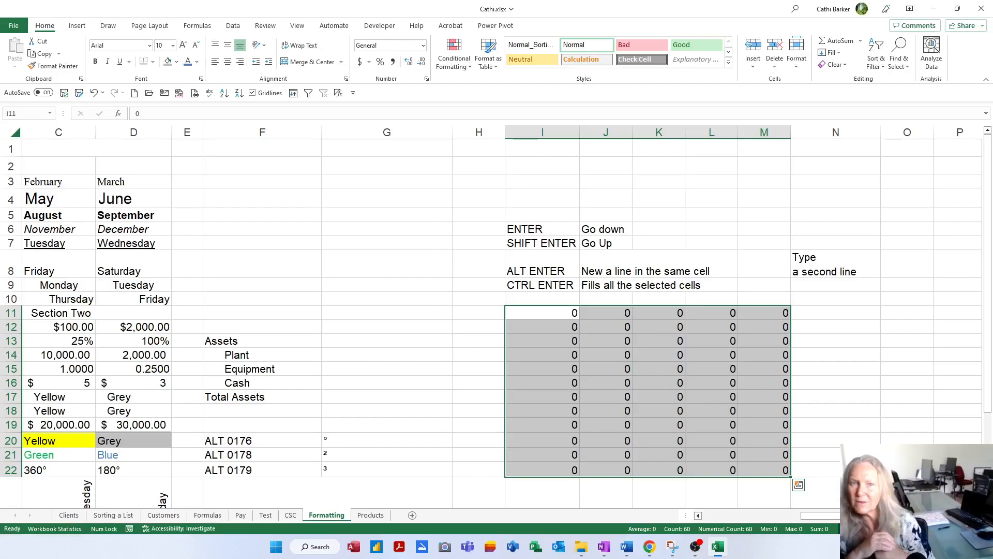
key(ctrl+Home)
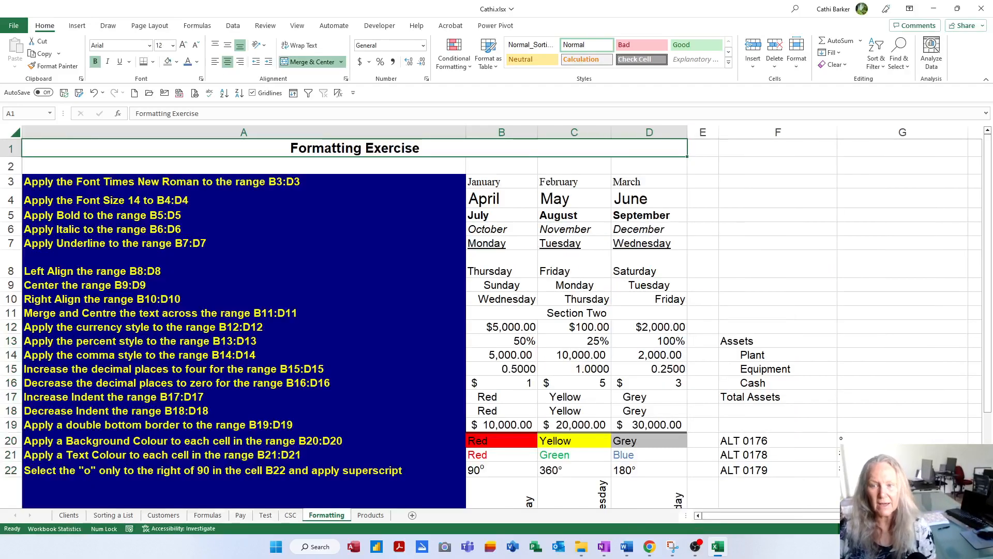
scroll(507, 404, down, 2)
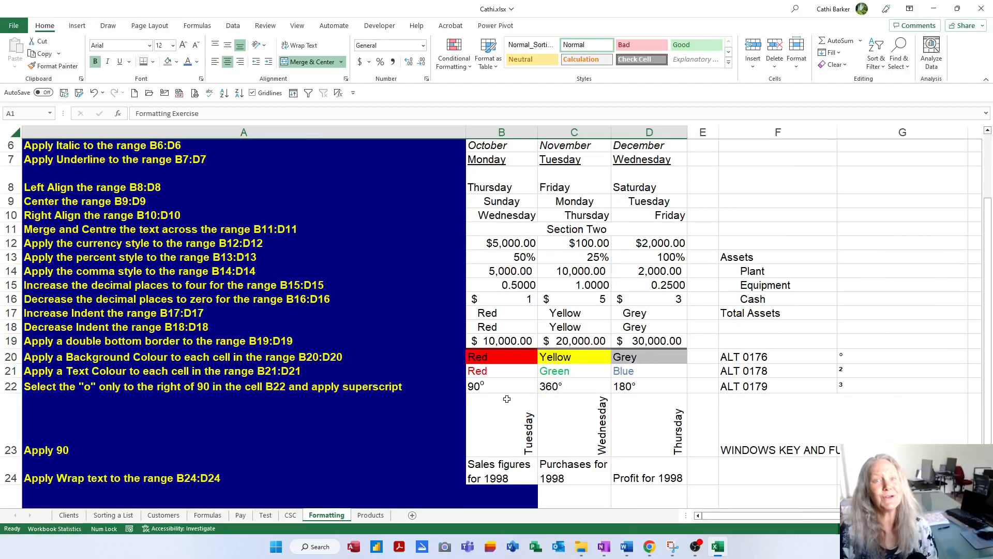